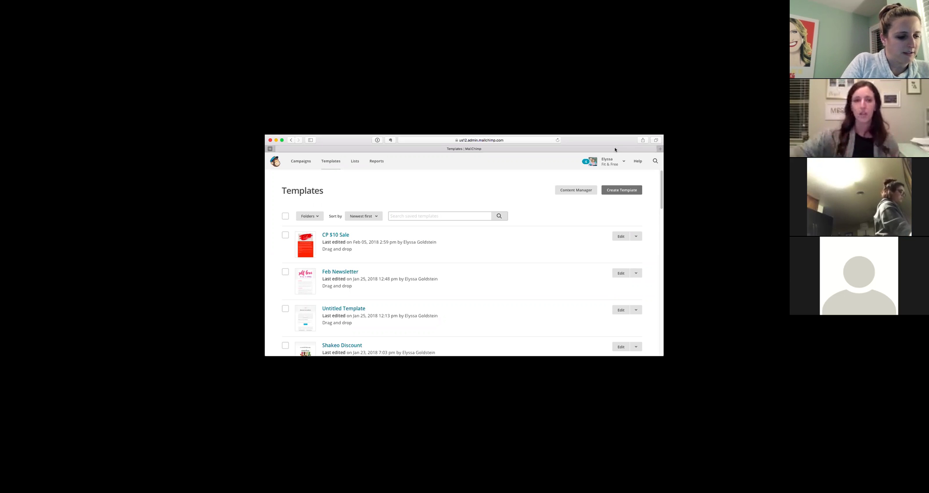
Switch from the Templates library to the subscriber Lists page.
{"action": "left_click", "coordinate": [354, 161]}
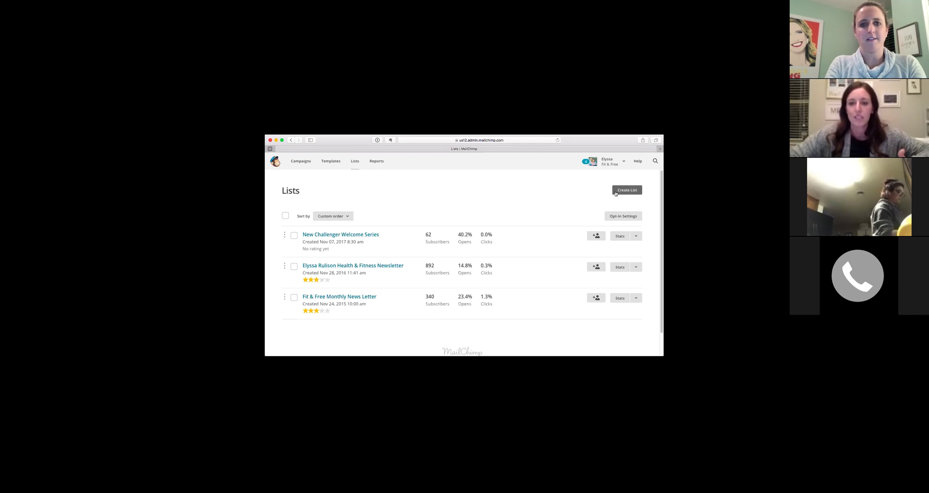
Begin creating a new list to bring up the 'New list or groups?' prompt.
{"action": "left_click", "coordinate": [615, 192]}
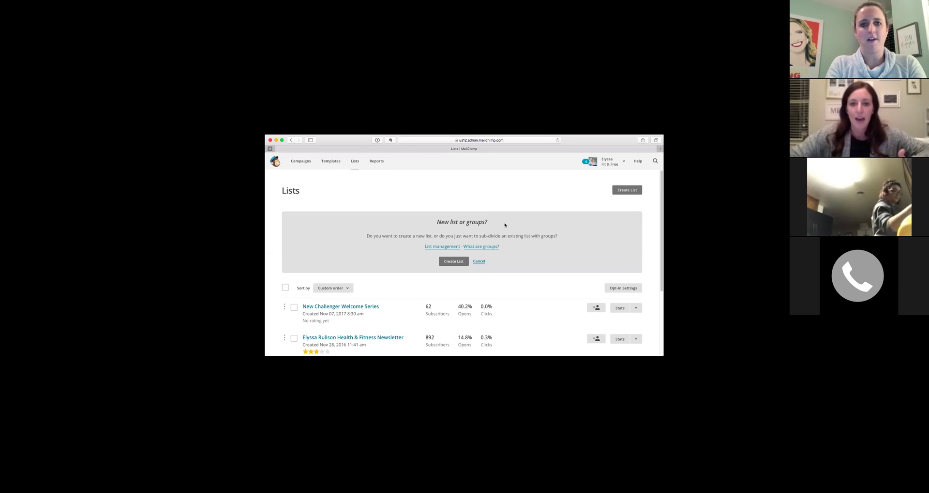
Choose a brand-new list and name it TEST.
{"action": "left_click", "coordinate": [449, 264]}
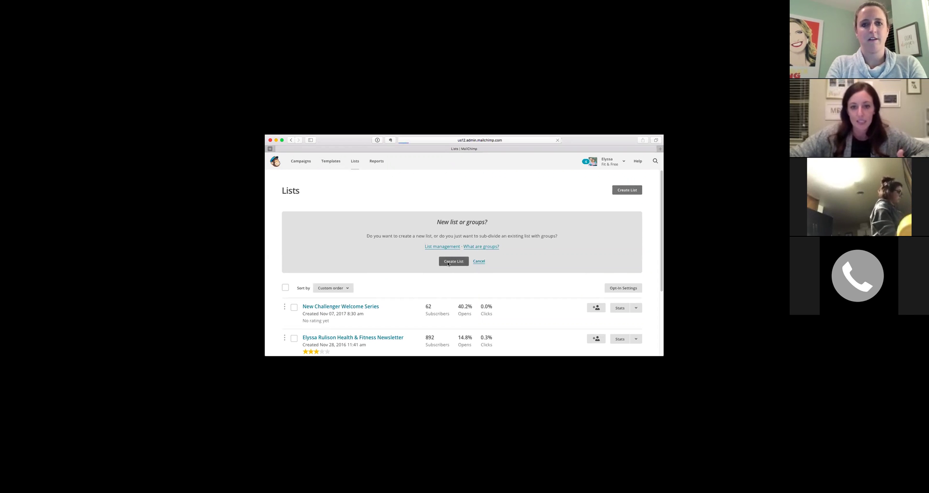
{"action": "left_click", "coordinate": [299, 239]}
{"action": "type", "text": "TEST"}
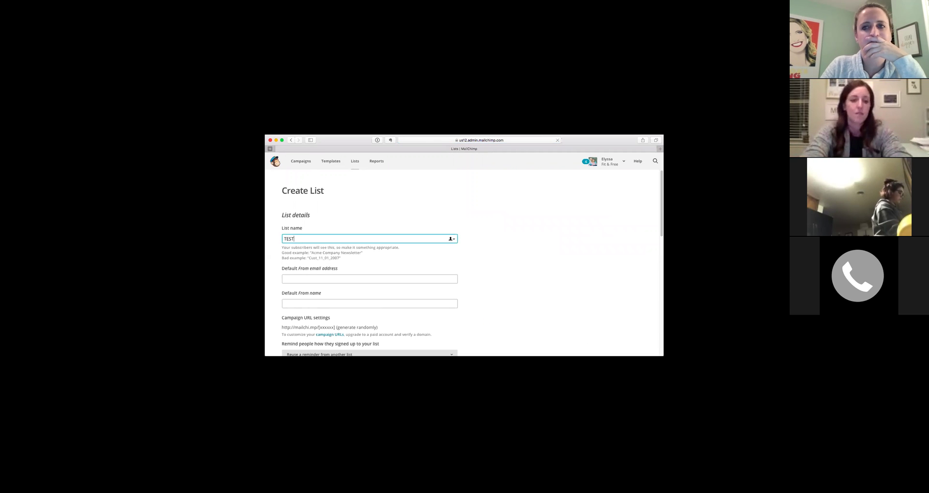
{"action": "scroll", "coordinate": [300, 312], "scroll_direction": "down", "scroll_amount": 3}
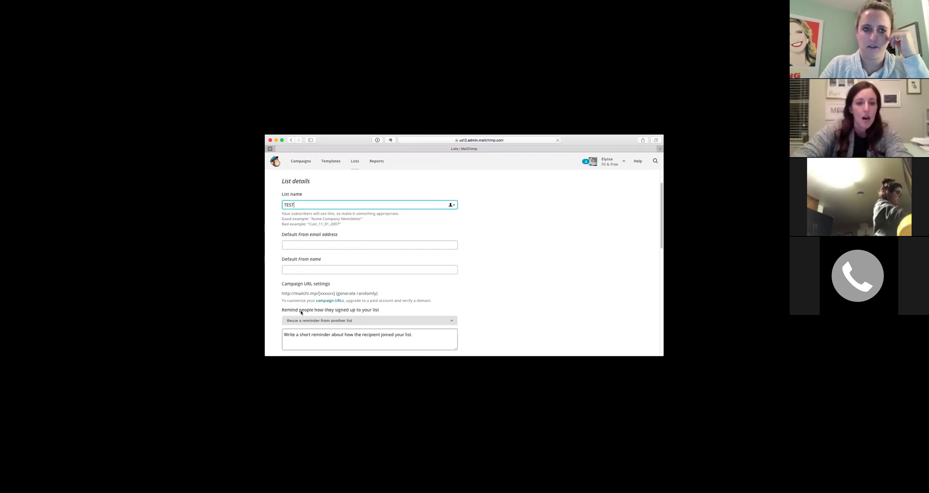
Fill in the list's default From email address and default From name.
{"action": "left_click", "coordinate": [302, 246]}
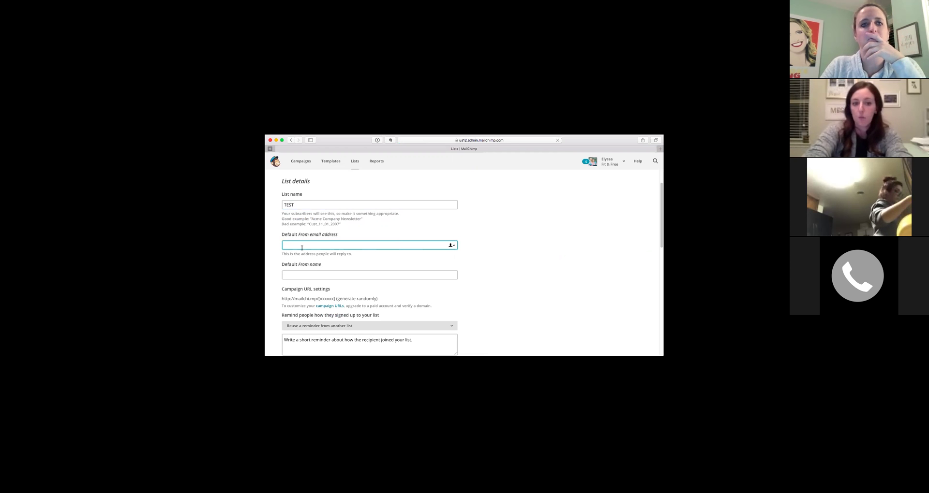
{"action": "key", "text": "Tab"}
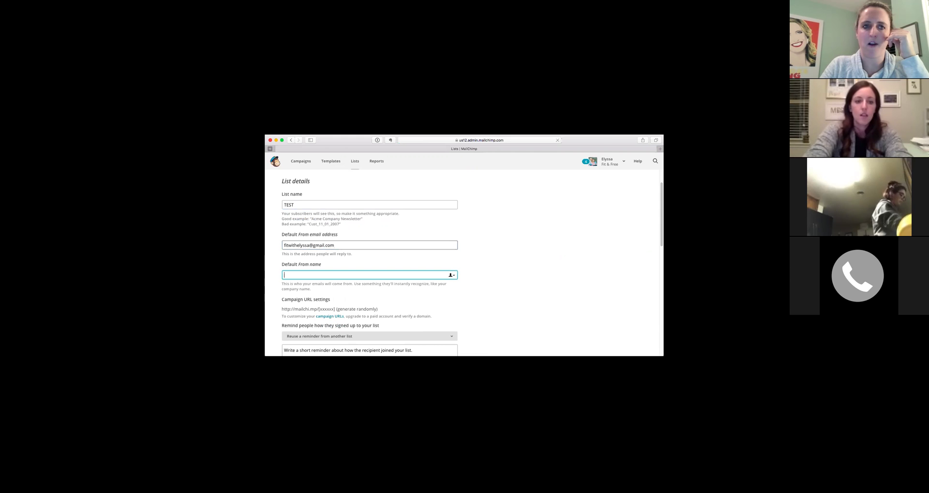
{"action": "key", "text": "BackSpace"}
{"action": "key", "text": "BackSpace"}
{"action": "key", "text": "BackSpace"}
{"action": "key", "text": "BackSpace"}
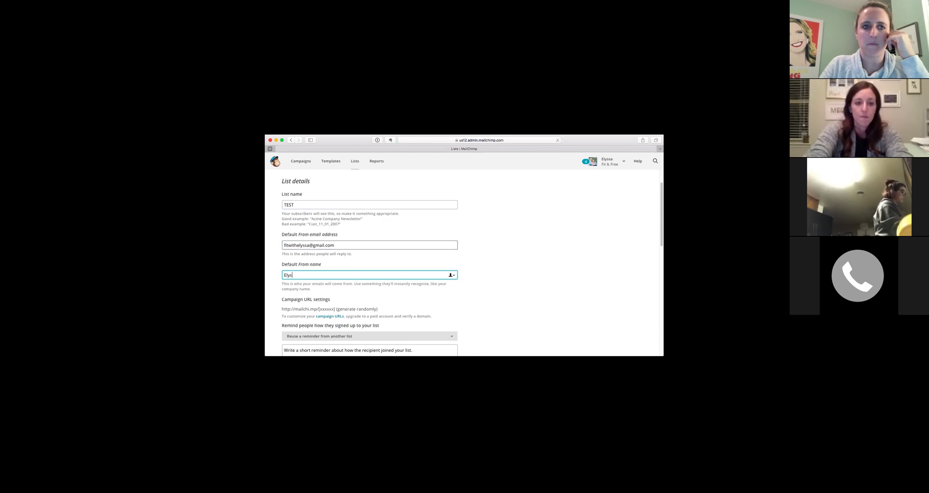
{"action": "scroll", "coordinate": [327, 259], "scroll_direction": "down", "scroll_amount": 3}
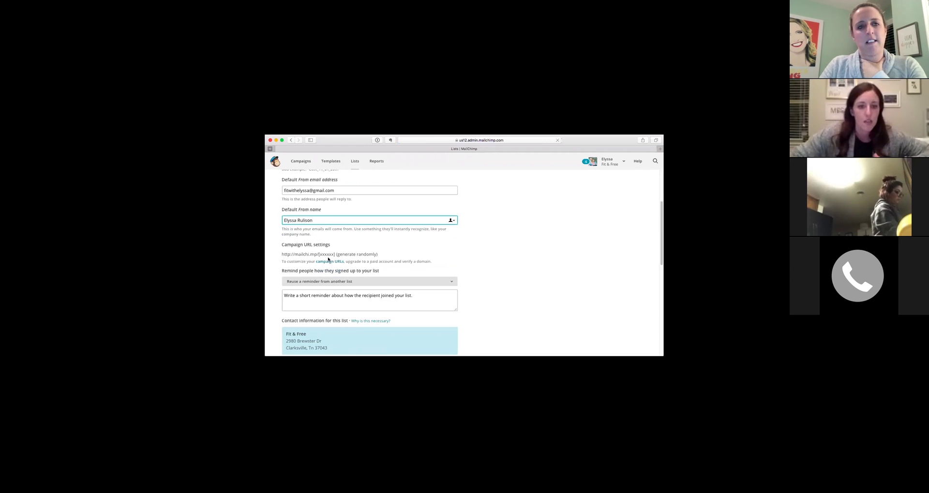
Leave the new-list form past Form Settings and Notifications, then add a subscriber to New Challenger Welcome Series.
{"action": "scroll", "coordinate": [328, 259], "scroll_direction": "down", "scroll_amount": 2}
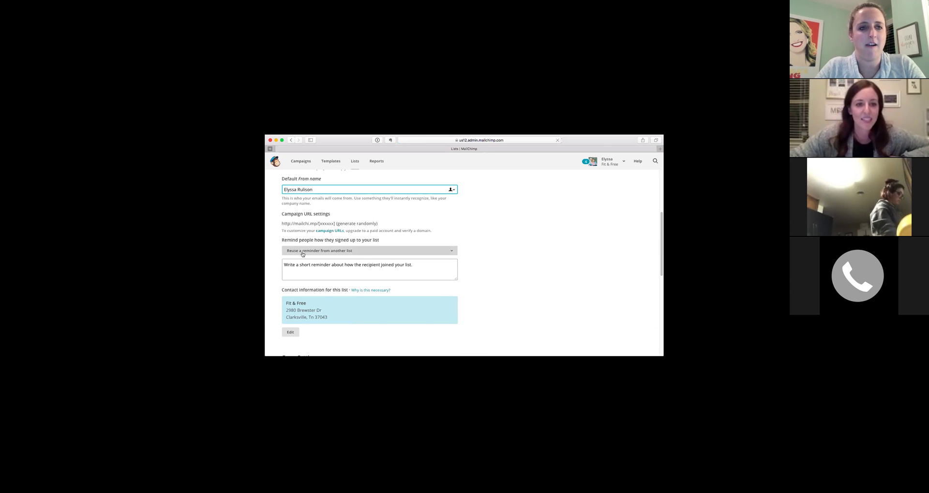
{"action": "scroll", "coordinate": [345, 262], "scroll_direction": "down", "scroll_amount": 5}
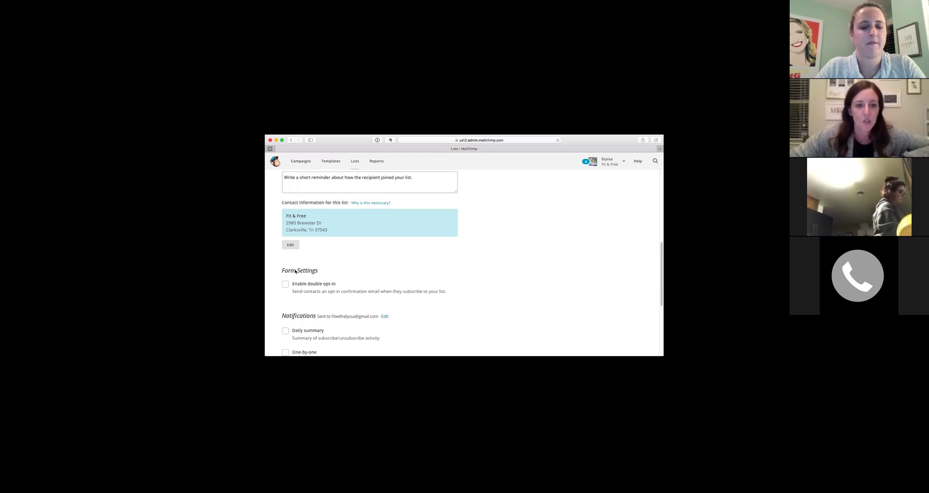
{"action": "scroll", "coordinate": [324, 281], "scroll_direction": "down", "scroll_amount": 3}
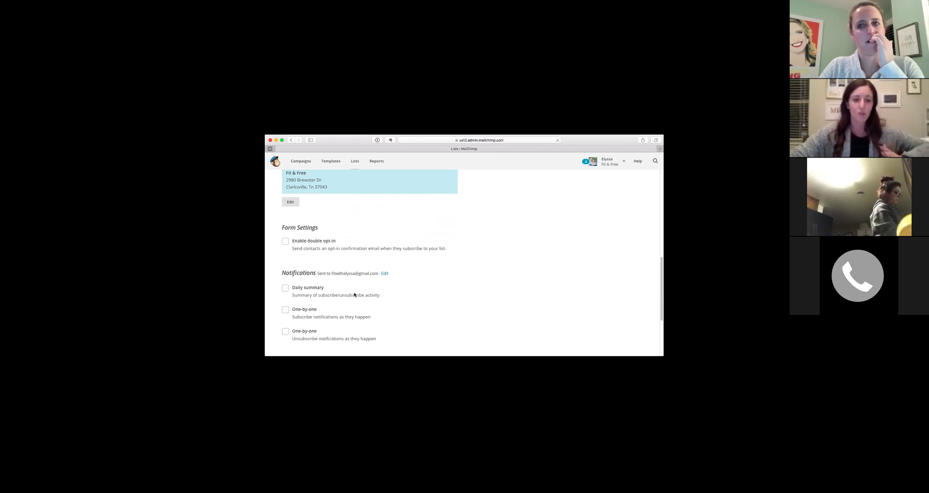
{"action": "scroll", "coordinate": [339, 291], "scroll_direction": "down", "scroll_amount": 1}
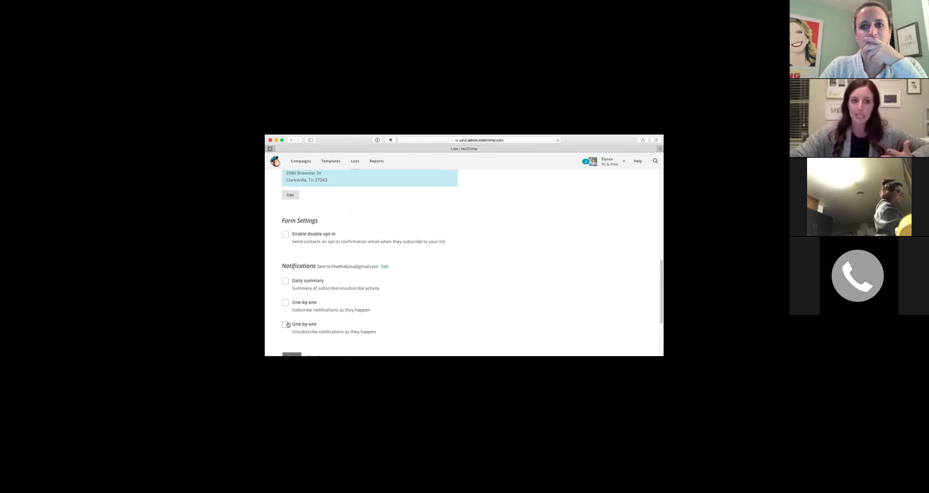
{"action": "scroll", "coordinate": [287, 323], "scroll_direction": "down", "scroll_amount": 3}
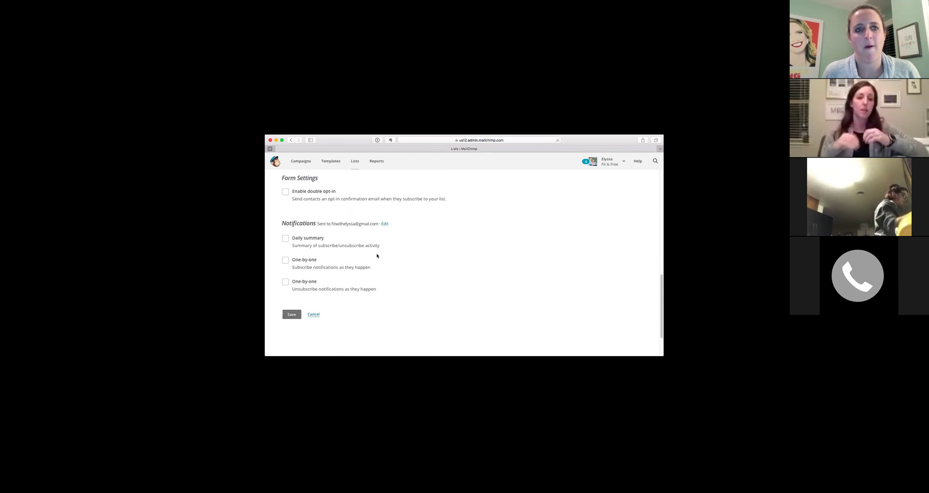
{"action": "left_click", "coordinate": [290, 314]}
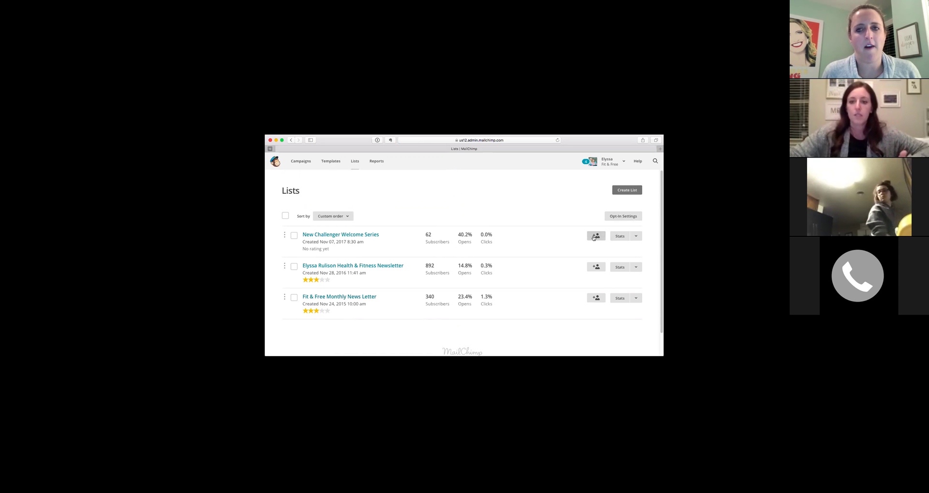
{"action": "left_click", "coordinate": [594, 236]}
Tick the email-permission box, then cancel the Add a subscriber form without adding anyone.
{"action": "scroll", "coordinate": [314, 263], "scroll_direction": "down", "scroll_amount": 2}
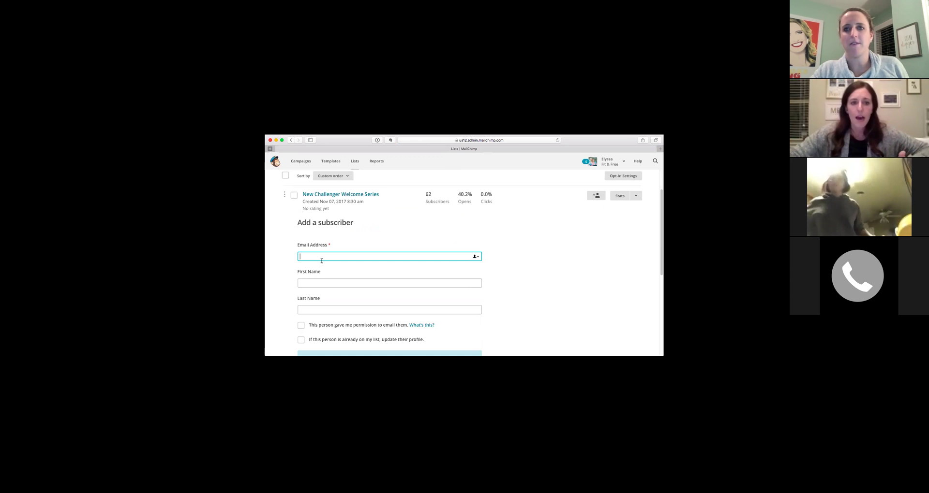
{"action": "scroll", "coordinate": [317, 320], "scroll_direction": "down", "scroll_amount": 1}
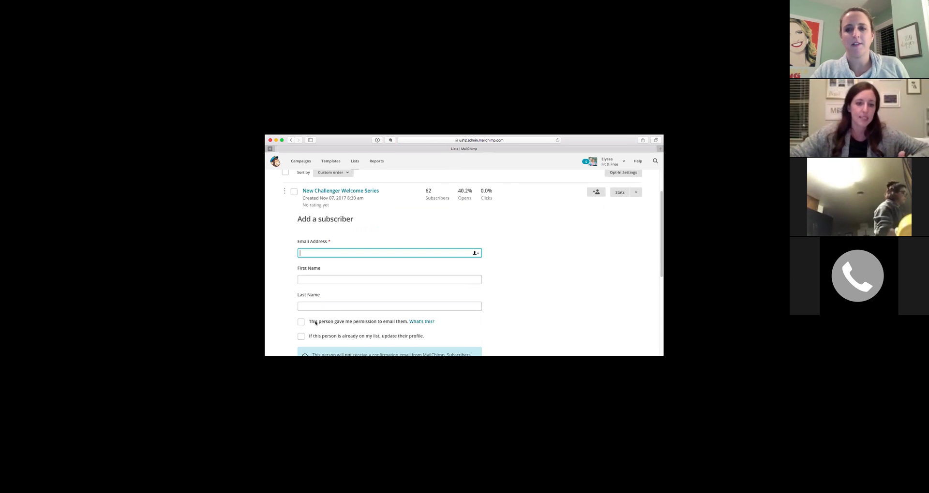
{"action": "left_click", "coordinate": [317, 322]}
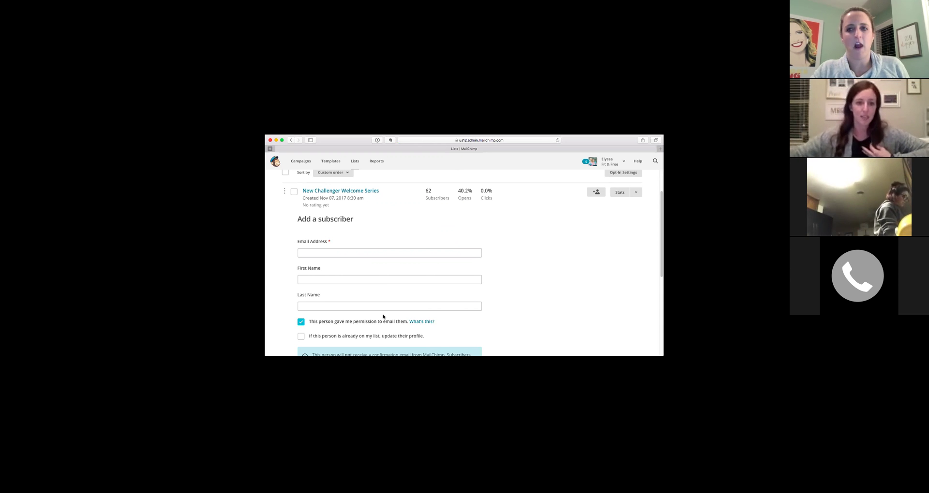
{"action": "scroll", "coordinate": [356, 322], "scroll_direction": "down", "scroll_amount": 5}
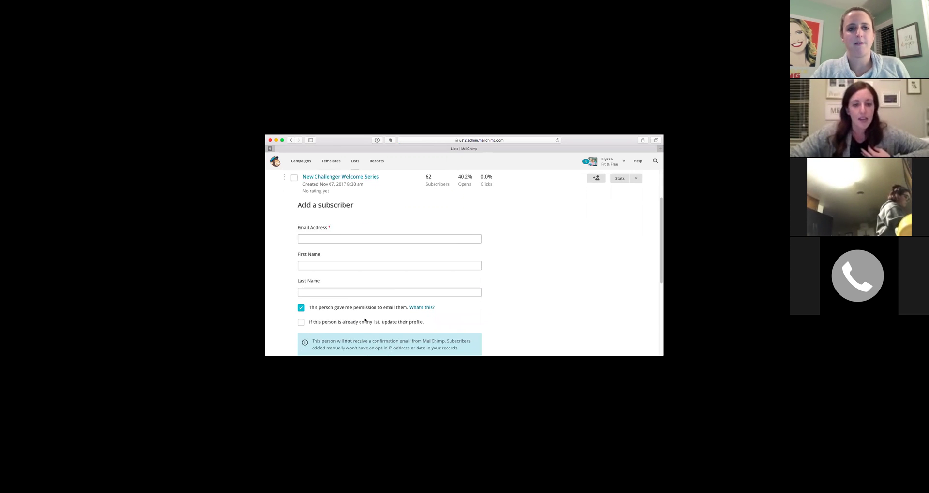
{"action": "scroll", "coordinate": [350, 299], "scroll_direction": "down", "scroll_amount": 1}
{"action": "scroll", "coordinate": [350, 299], "scroll_direction": "down", "scroll_amount": 1}
{"action": "scroll", "coordinate": [350, 299], "scroll_direction": "up", "scroll_amount": 2}
{"action": "left_click", "coordinate": [334, 300]}
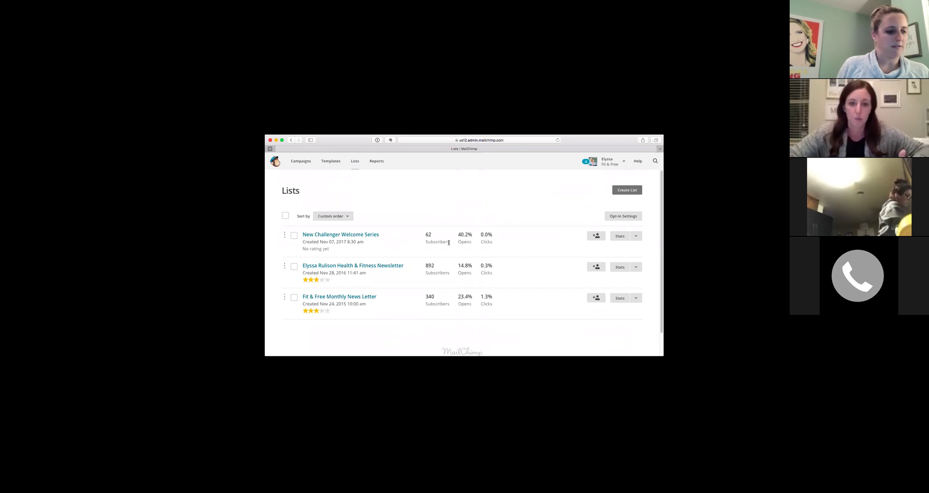
View New Challenger Welcome Series' Stats overview: 62 subscribed, 2 cleaned, 40.2% average open rate.
{"action": "left_click", "coordinate": [342, 235]}
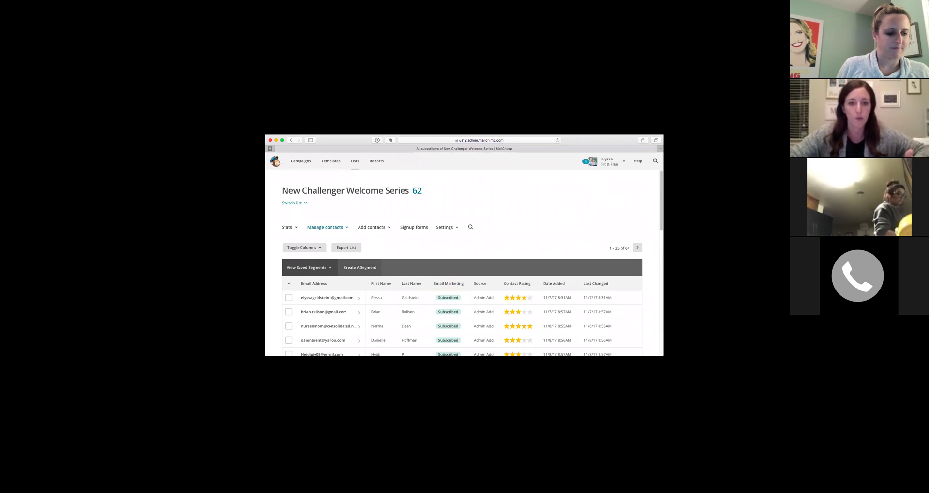
{"action": "left_click", "coordinate": [288, 231]}
{"action": "left_click", "coordinate": [291, 241]}
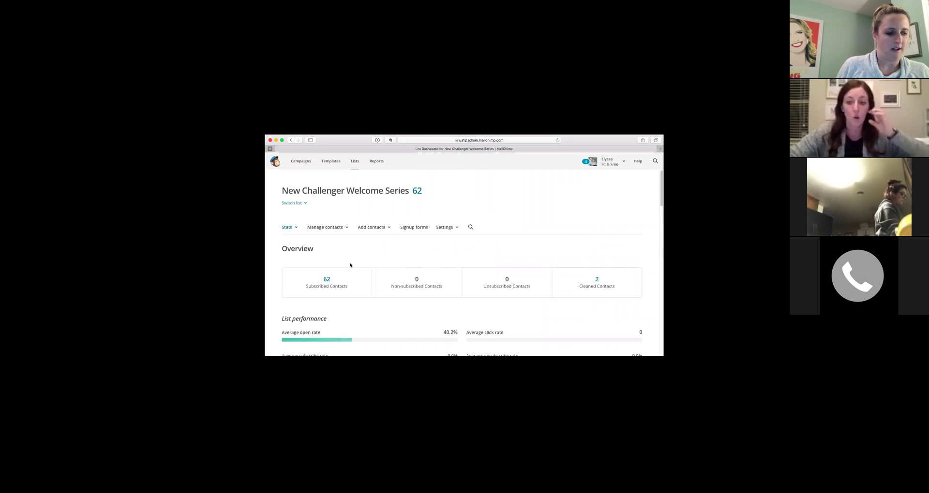
{"action": "scroll", "coordinate": [361, 265], "scroll_direction": "down", "scroll_amount": 4}
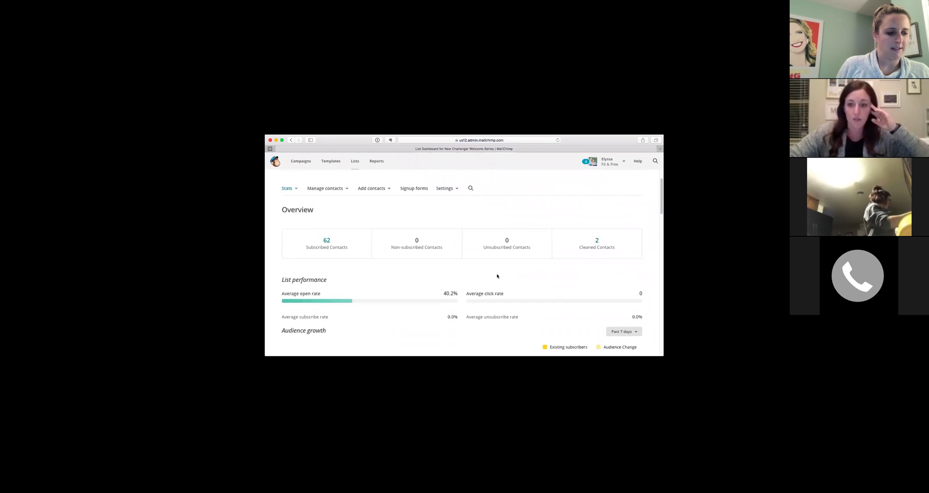
{"action": "scroll", "coordinate": [474, 281], "scroll_direction": "down", "scroll_amount": 12}
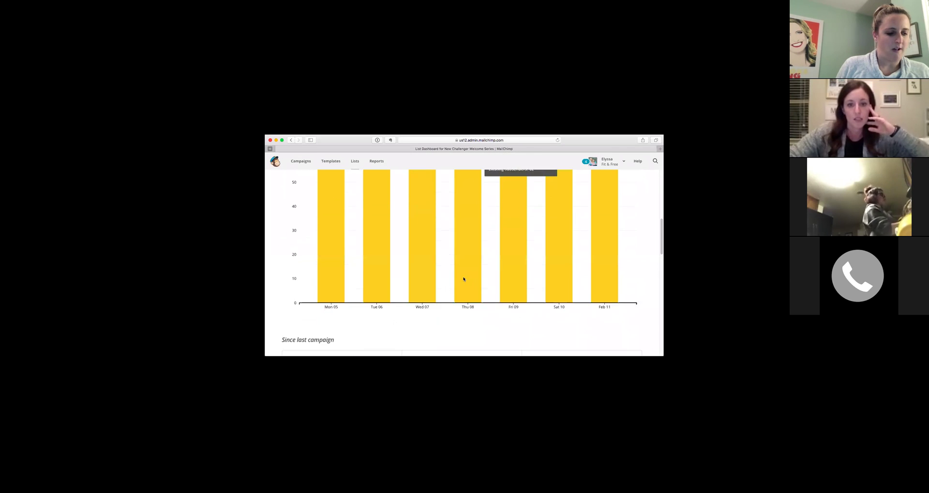
{"action": "scroll", "coordinate": [463, 279], "scroll_direction": "down", "scroll_amount": 2}
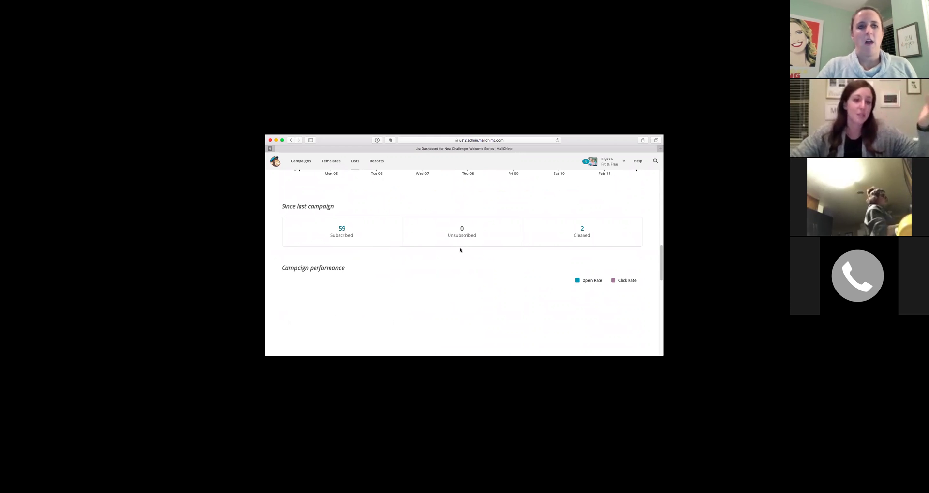
{"action": "scroll", "coordinate": [456, 248], "scroll_direction": "down", "scroll_amount": 2}
{"action": "scroll", "coordinate": [456, 248], "scroll_direction": "up", "scroll_amount": 15}
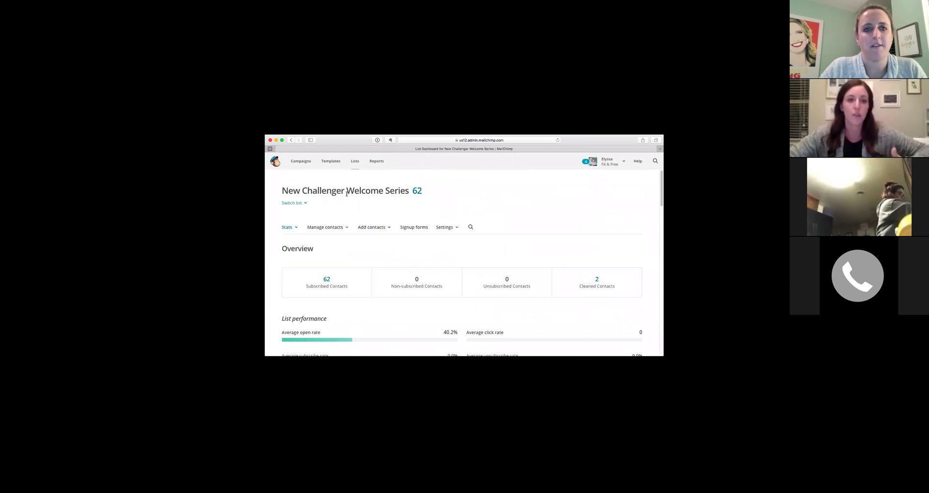
Find the Dec Newsletter in the Templates library and open it in the editor.
{"action": "left_click", "coordinate": [336, 165]}
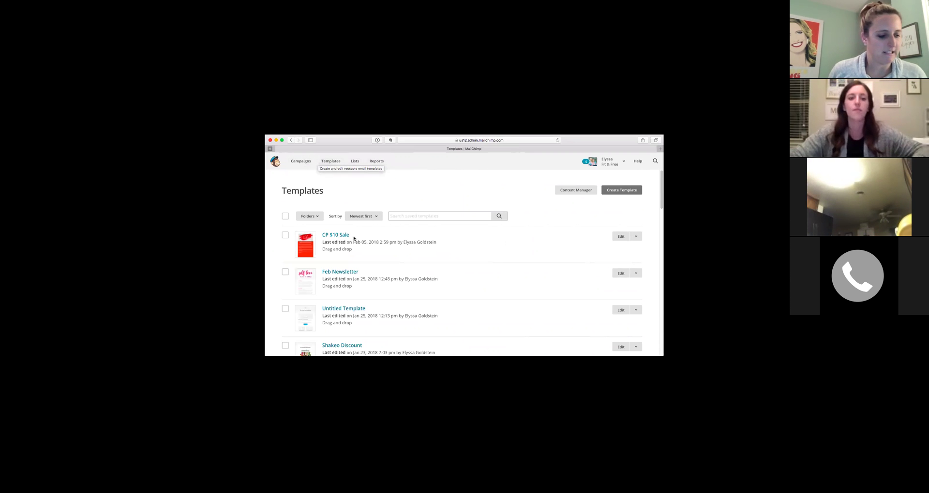
{"action": "scroll", "coordinate": [353, 232], "scroll_direction": "down", "scroll_amount": 1}
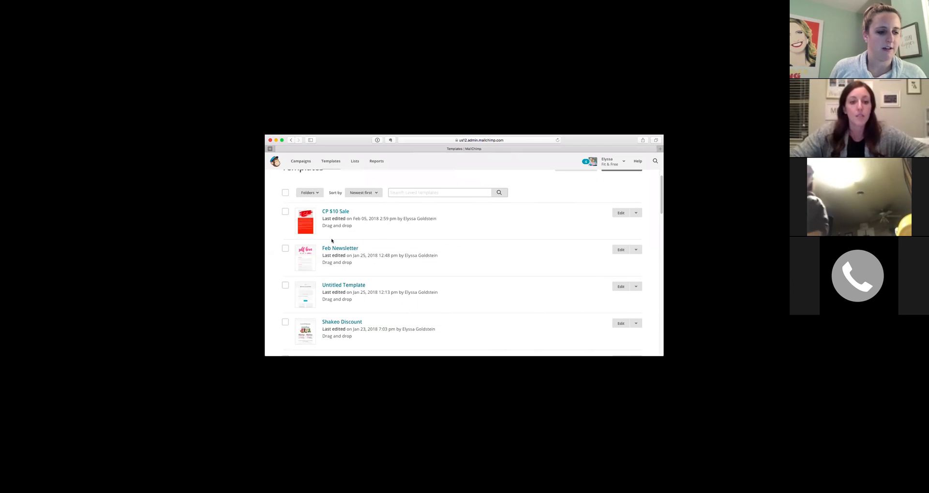
{"action": "scroll", "coordinate": [338, 256], "scroll_direction": "down", "scroll_amount": 1}
{"action": "scroll", "coordinate": [345, 267], "scroll_direction": "down", "scroll_amount": 1}
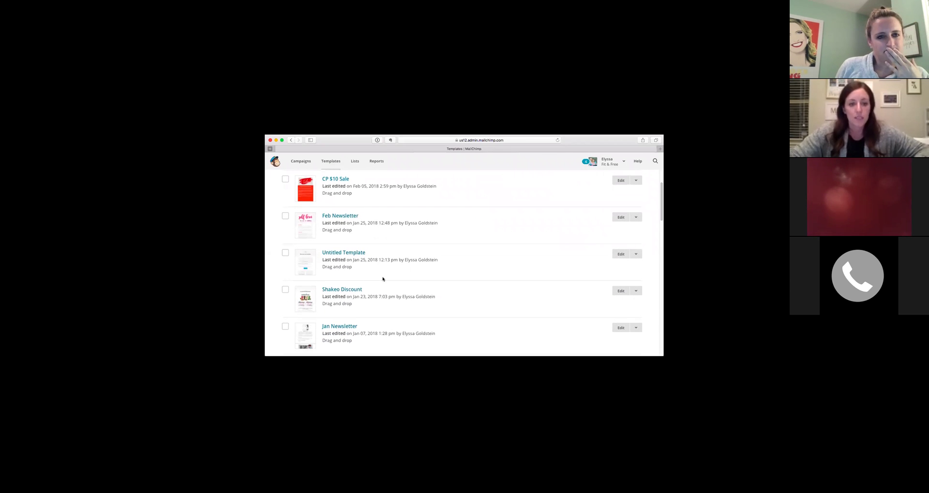
{"action": "scroll", "coordinate": [382, 279], "scroll_direction": "down", "scroll_amount": 1}
{"action": "scroll", "coordinate": [396, 288], "scroll_direction": "down", "scroll_amount": 2}
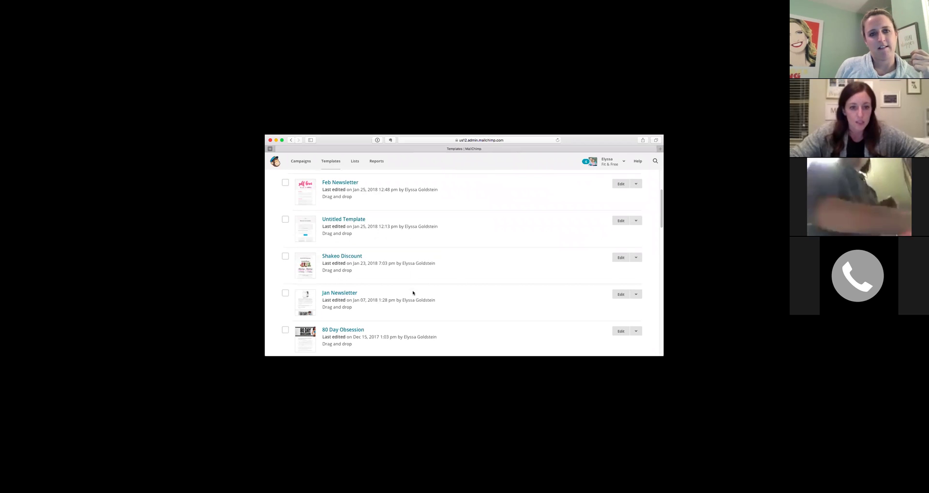
{"action": "left_click", "coordinate": [348, 323]}
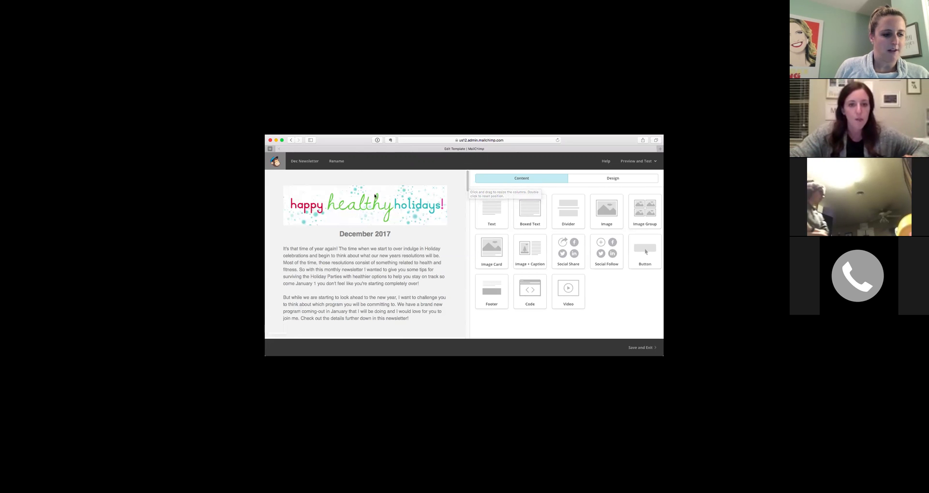
Read the Dec Newsletter template through to its footer, then Save and Exit.
{"action": "mouse_move", "coordinate": [371, 237]}
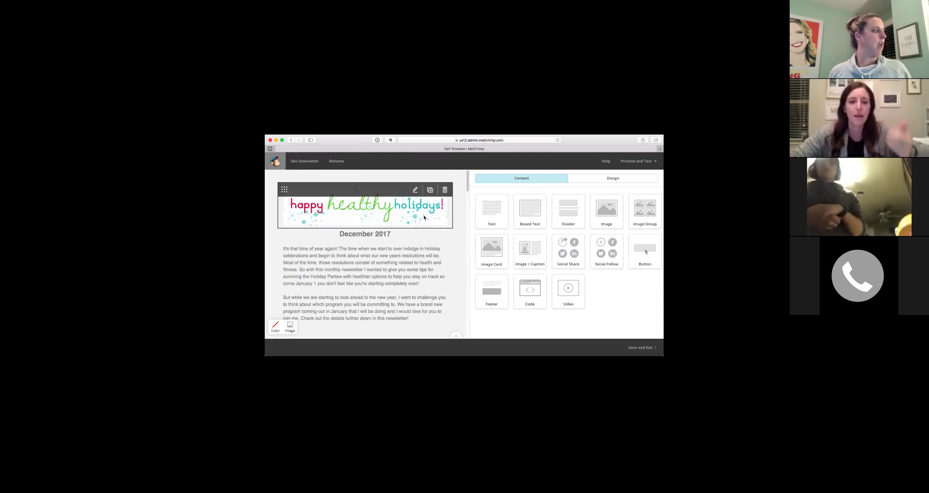
{"action": "scroll", "coordinate": [405, 242], "scroll_direction": "down", "scroll_amount": 2}
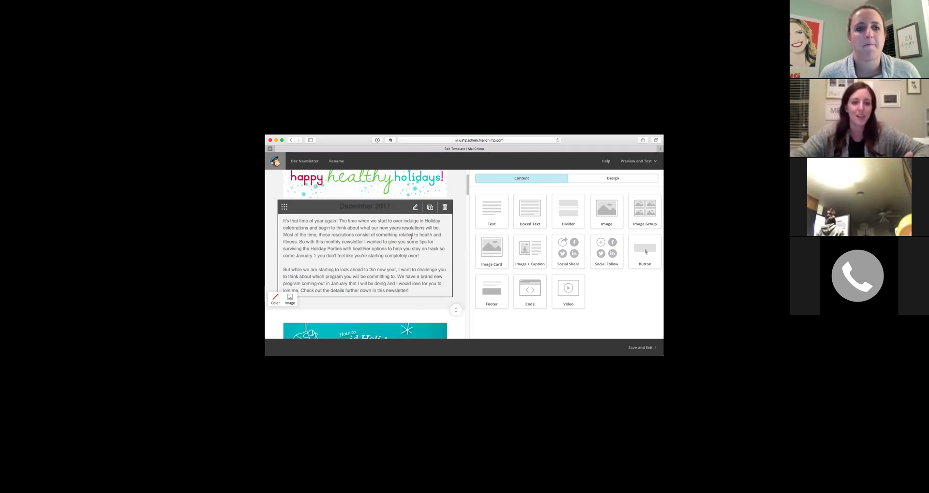
{"action": "scroll", "coordinate": [409, 237], "scroll_direction": "down", "scroll_amount": 3}
{"action": "scroll", "coordinate": [406, 241], "scroll_direction": "down", "scroll_amount": 3}
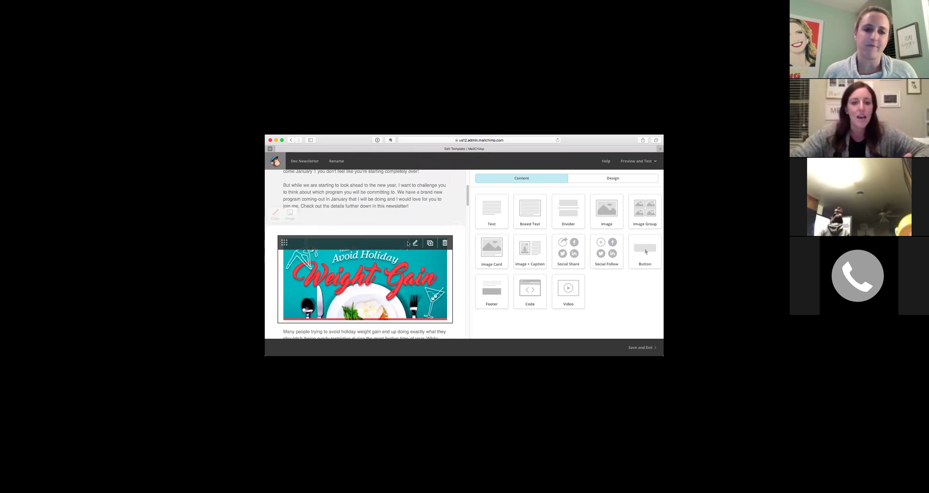
{"action": "scroll", "coordinate": [351, 247], "scroll_direction": "down", "scroll_amount": 4}
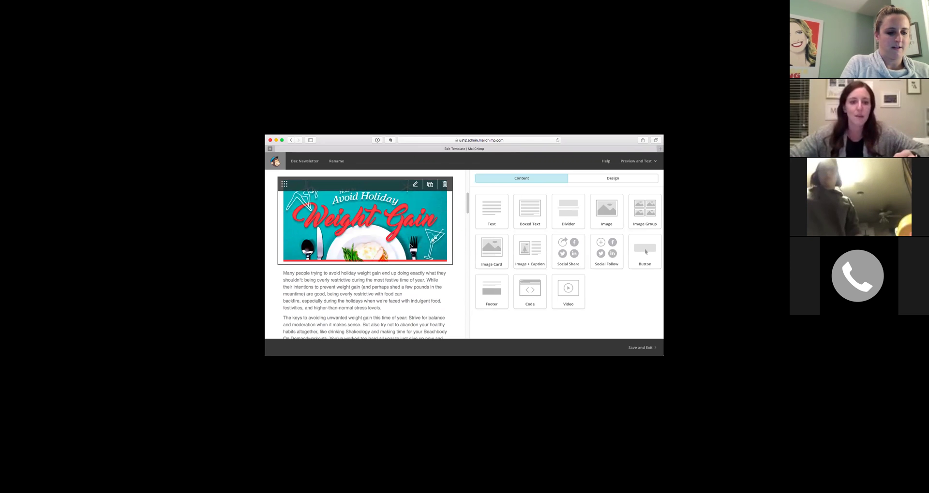
{"action": "scroll", "coordinate": [352, 250], "scroll_direction": "down", "scroll_amount": 2}
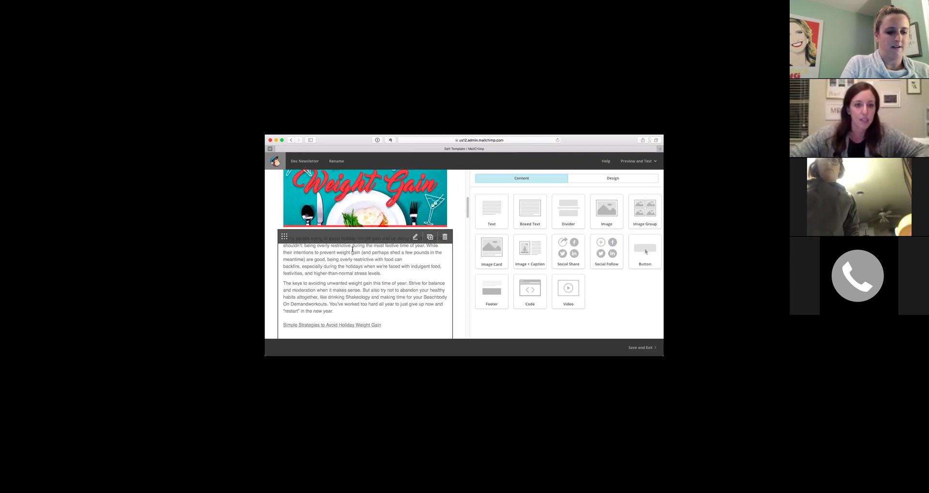
{"action": "scroll", "coordinate": [349, 280], "scroll_direction": "down", "scroll_amount": 2}
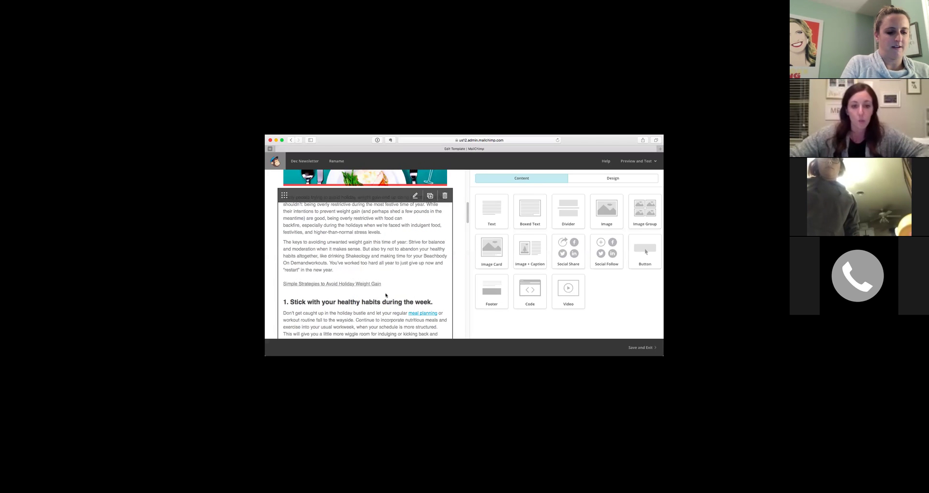
{"action": "scroll", "coordinate": [392, 316], "scroll_direction": "down", "scroll_amount": 5}
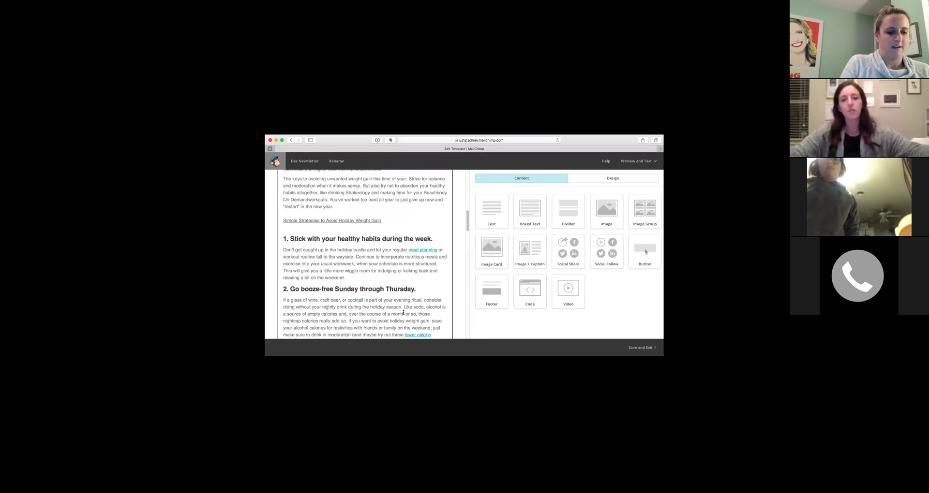
{"action": "scroll", "coordinate": [422, 306], "scroll_direction": "down", "scroll_amount": 1}
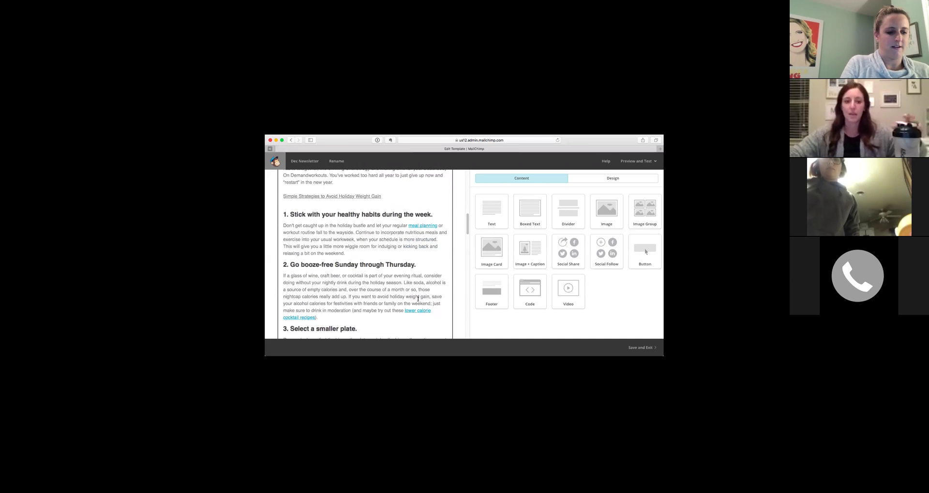
{"action": "scroll", "coordinate": [418, 299], "scroll_direction": "down", "scroll_amount": 3}
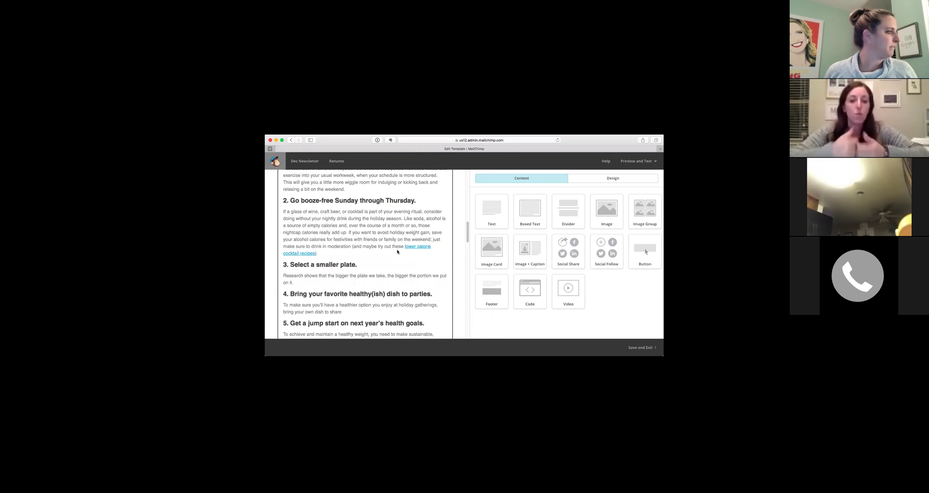
{"action": "scroll", "coordinate": [397, 251], "scroll_direction": "down", "scroll_amount": 5}
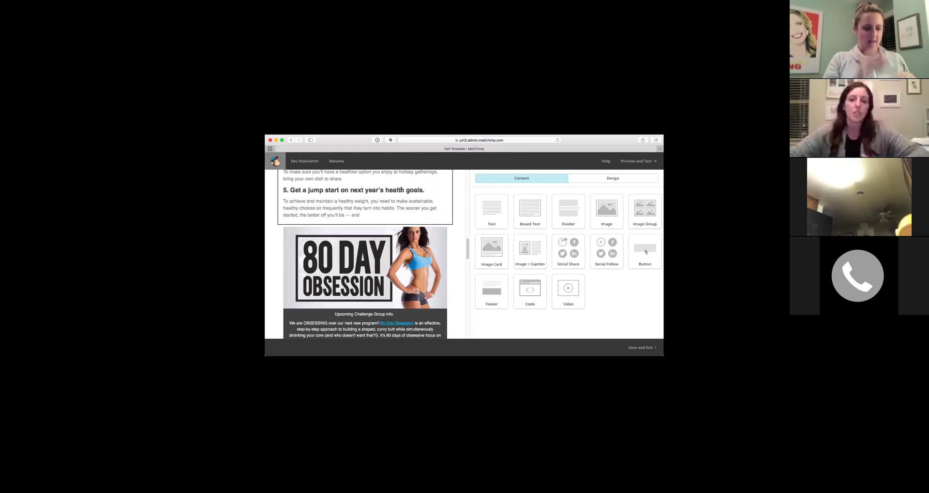
{"action": "scroll", "coordinate": [413, 201], "scroll_direction": "up", "scroll_amount": 2}
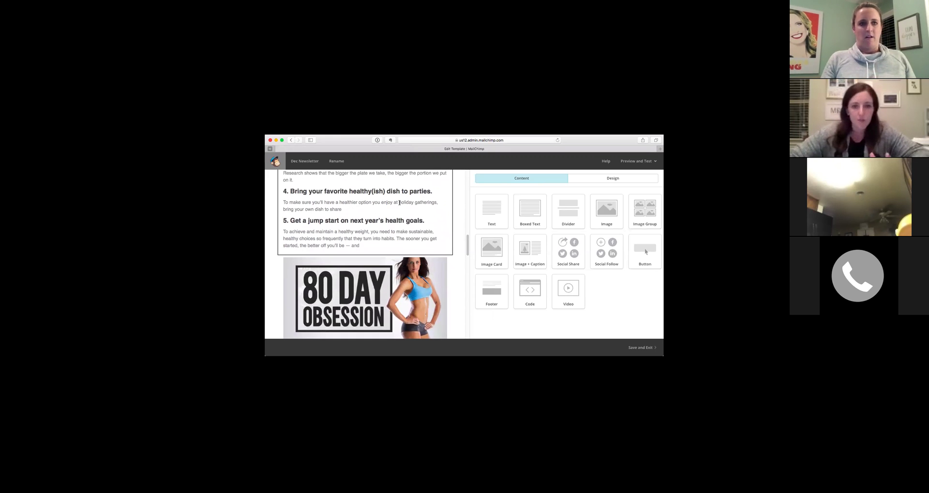
{"action": "scroll", "coordinate": [399, 203], "scroll_direction": "up", "scroll_amount": 1}
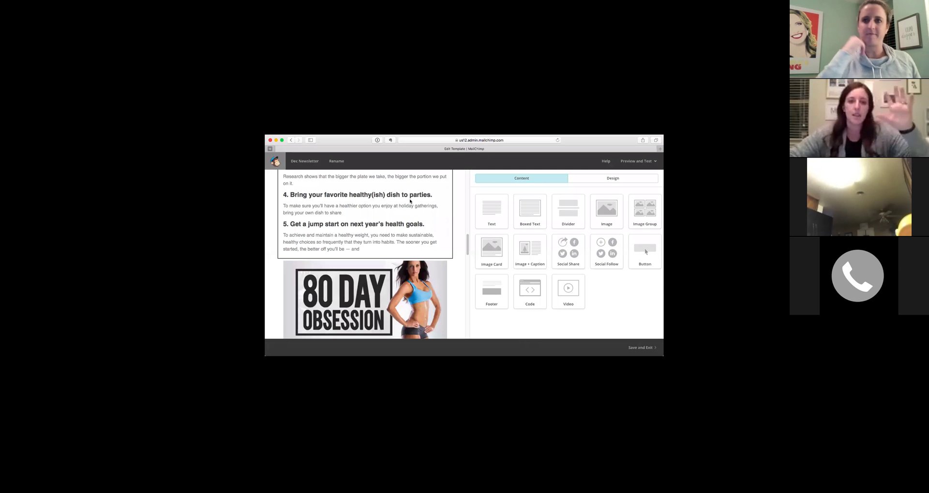
{"action": "scroll", "coordinate": [411, 201], "scroll_direction": "down", "scroll_amount": 5}
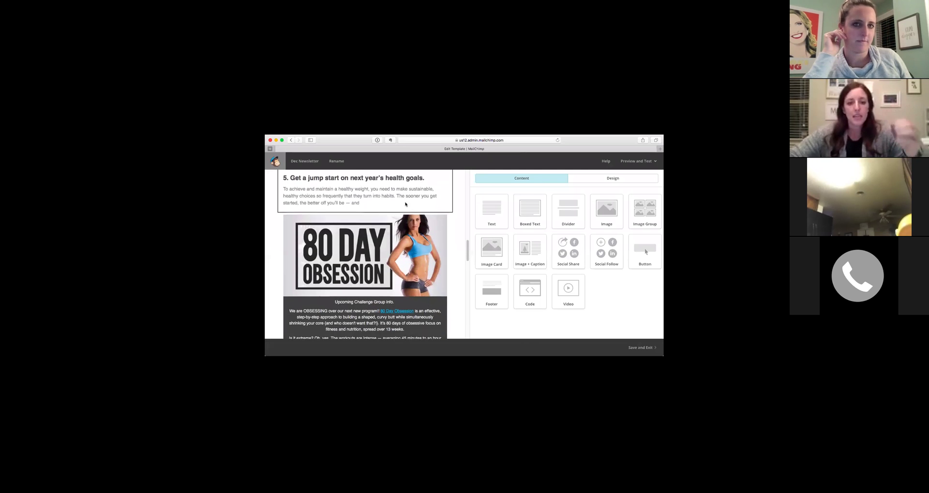
{"action": "scroll", "coordinate": [404, 206], "scroll_direction": "down", "scroll_amount": 1}
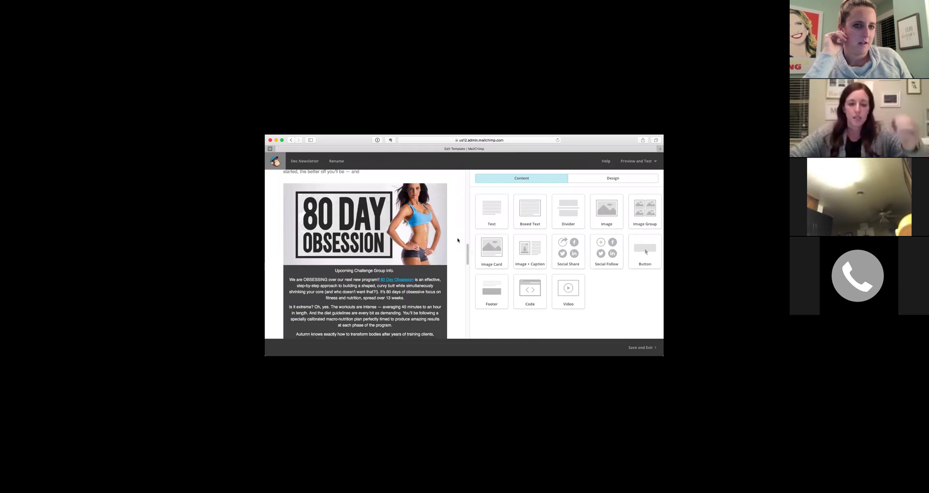
{"action": "scroll", "coordinate": [460, 253], "scroll_direction": "down", "scroll_amount": 1}
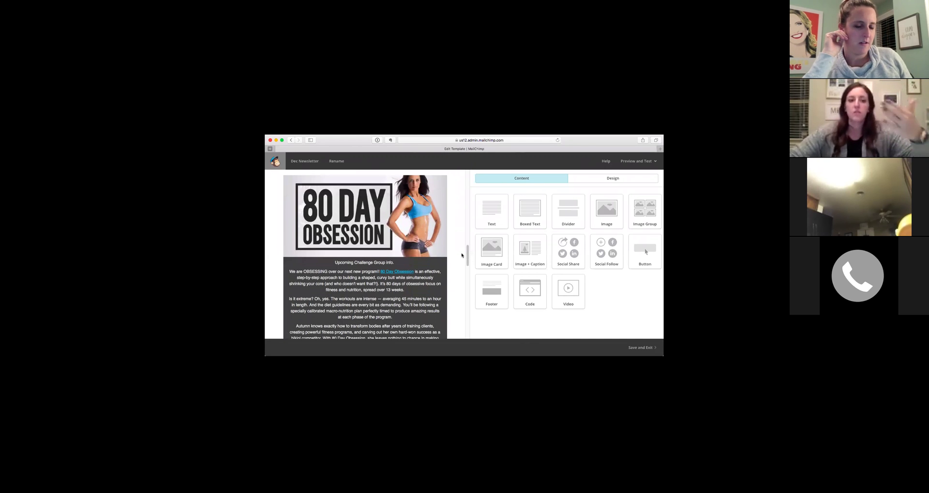
{"action": "scroll", "coordinate": [442, 254], "scroll_direction": "down", "scroll_amount": 1}
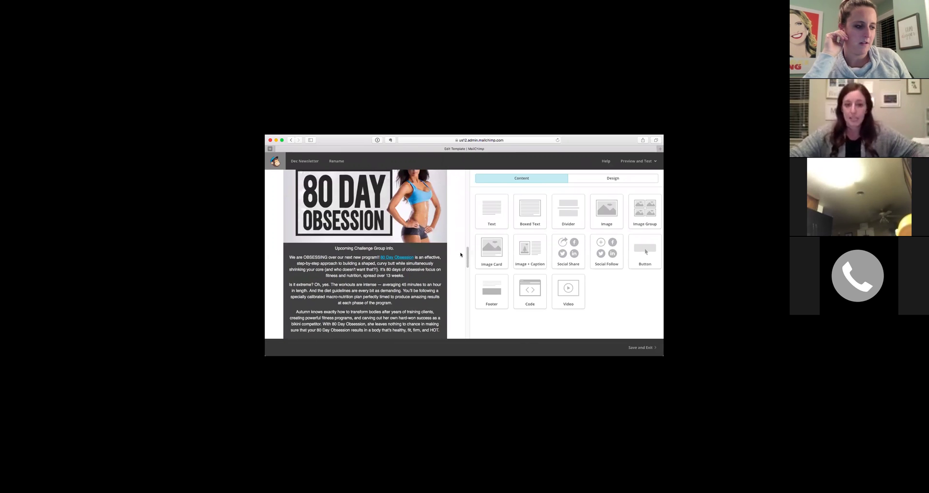
{"action": "scroll", "coordinate": [437, 244], "scroll_direction": "down", "scroll_amount": 3}
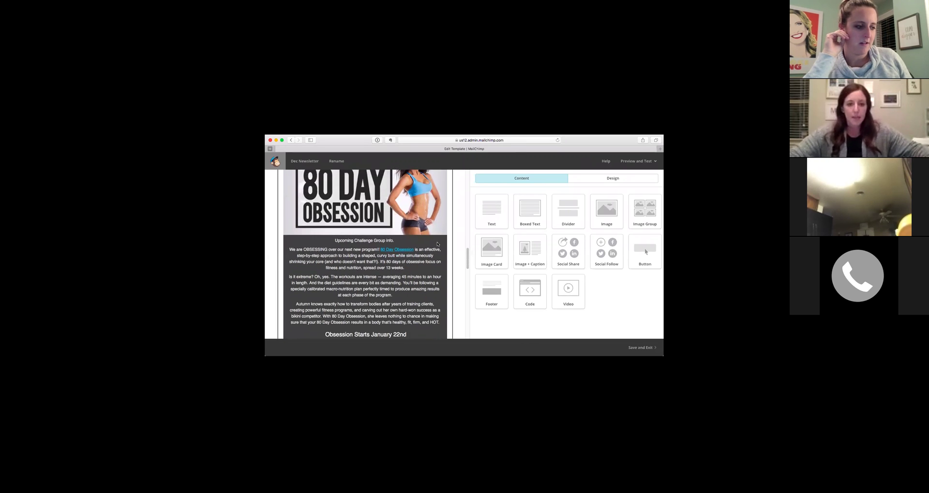
{"action": "scroll", "coordinate": [438, 245], "scroll_direction": "down", "scroll_amount": 4}
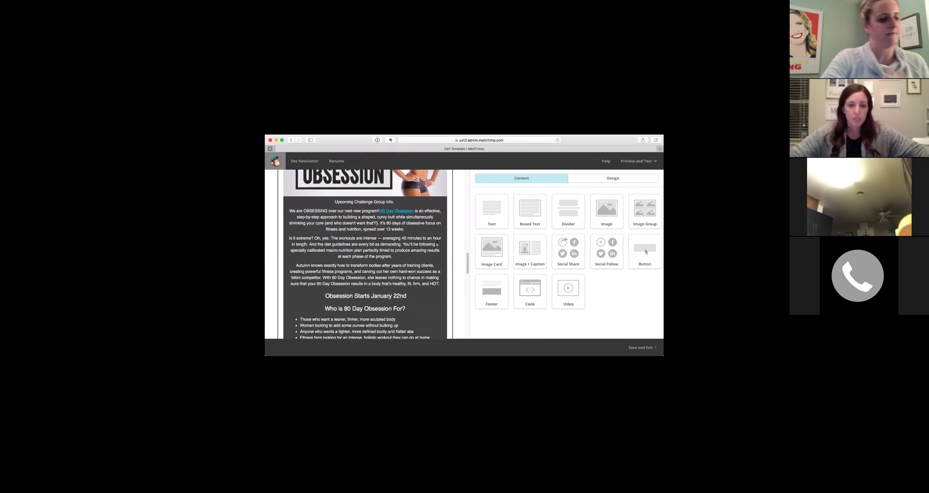
{"action": "scroll", "coordinate": [350, 270], "scroll_direction": "down", "scroll_amount": 9}
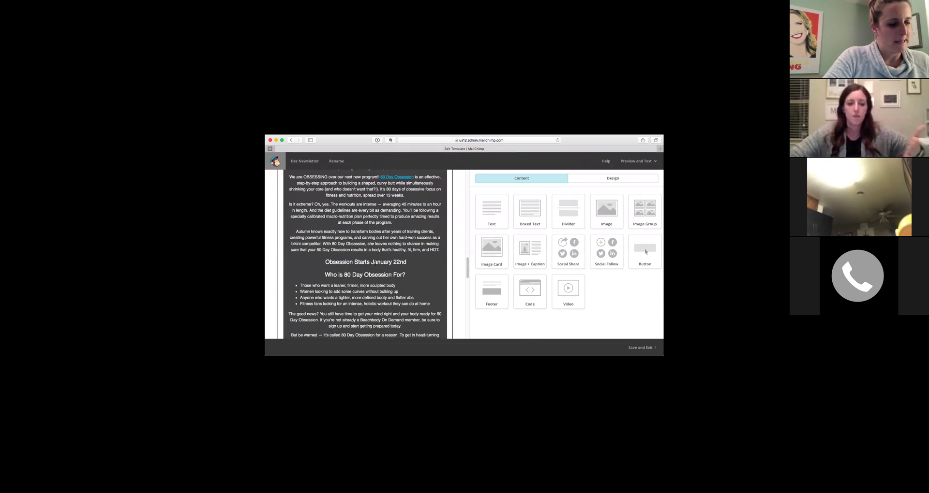
{"action": "scroll", "coordinate": [382, 266], "scroll_direction": "down", "scroll_amount": 3}
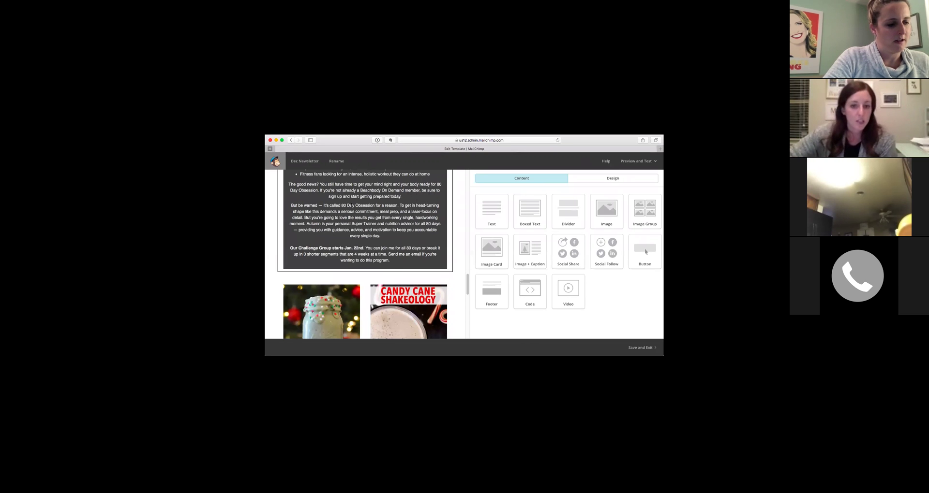
{"action": "scroll", "coordinate": [460, 257], "scroll_direction": "down", "scroll_amount": 2}
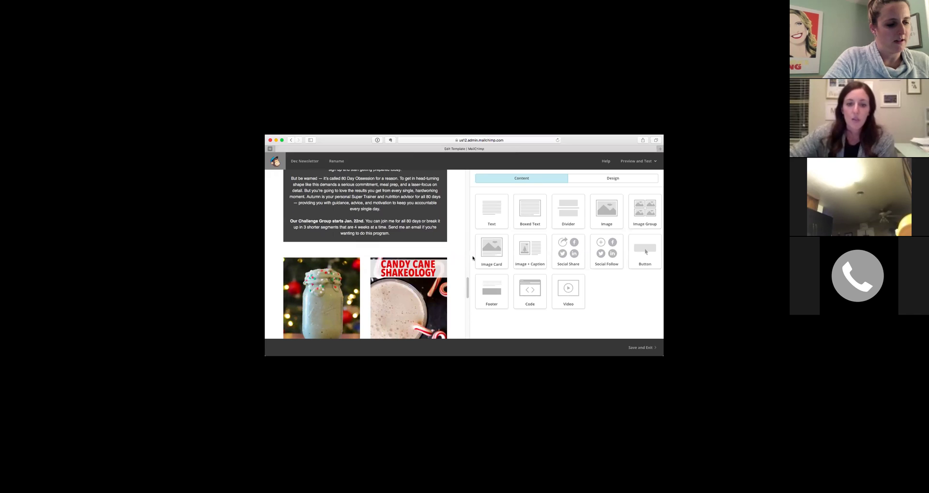
{"action": "scroll", "coordinate": [339, 259], "scroll_direction": "down", "scroll_amount": 3}
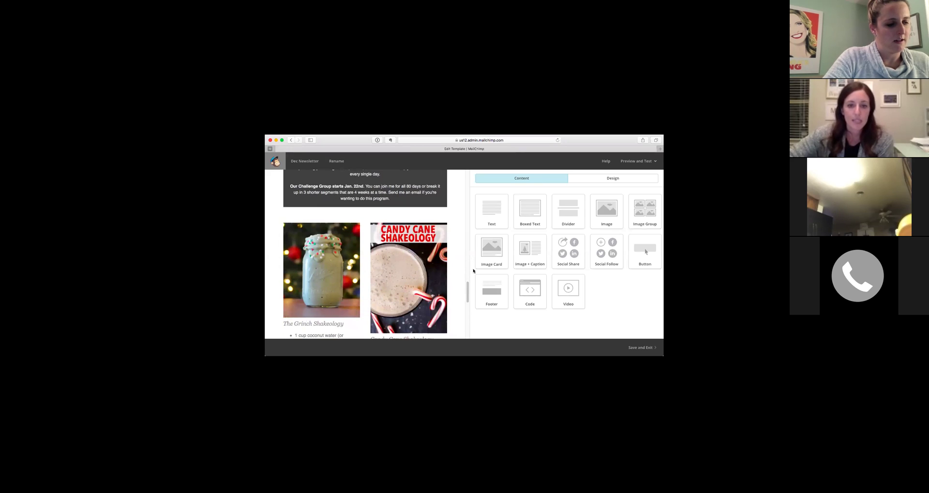
{"action": "scroll", "coordinate": [429, 264], "scroll_direction": "down", "scroll_amount": 3}
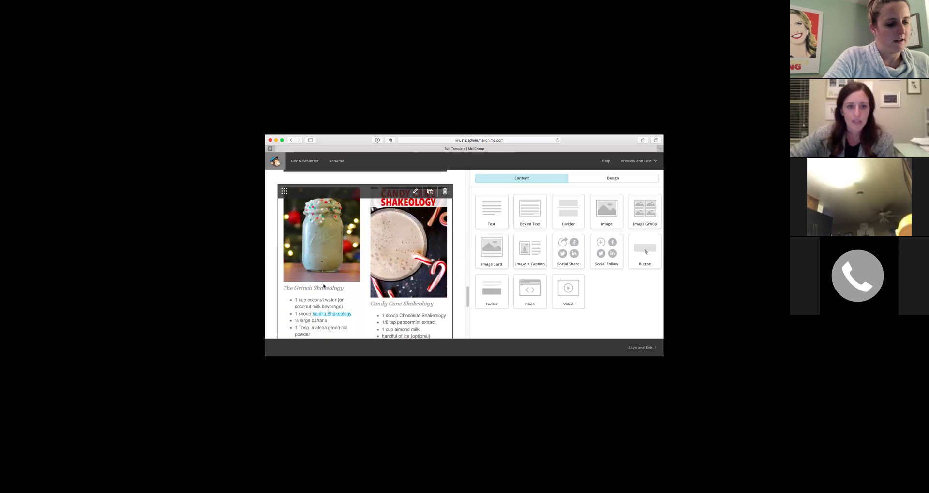
{"action": "scroll", "coordinate": [322, 285], "scroll_direction": "down", "scroll_amount": 1}
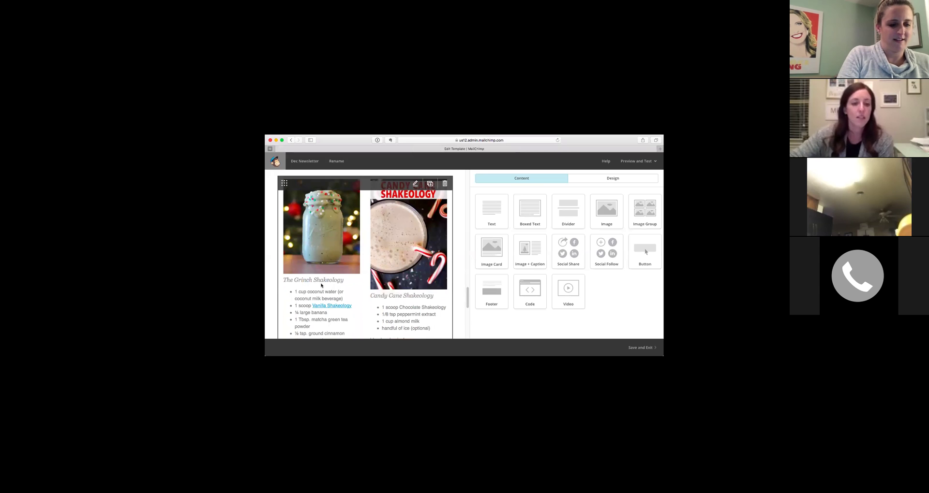
{"action": "scroll", "coordinate": [332, 286], "scroll_direction": "down", "scroll_amount": 10}
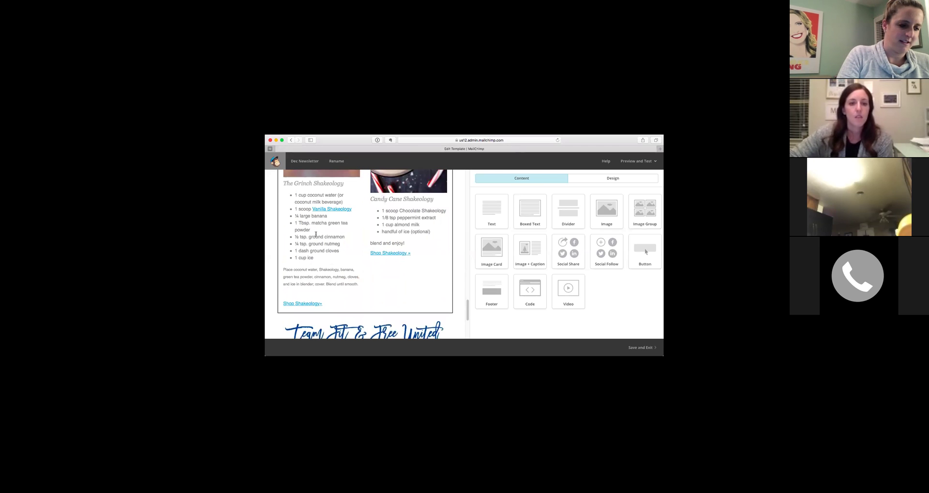
{"action": "scroll", "coordinate": [415, 250], "scroll_direction": "down", "scroll_amount": 8}
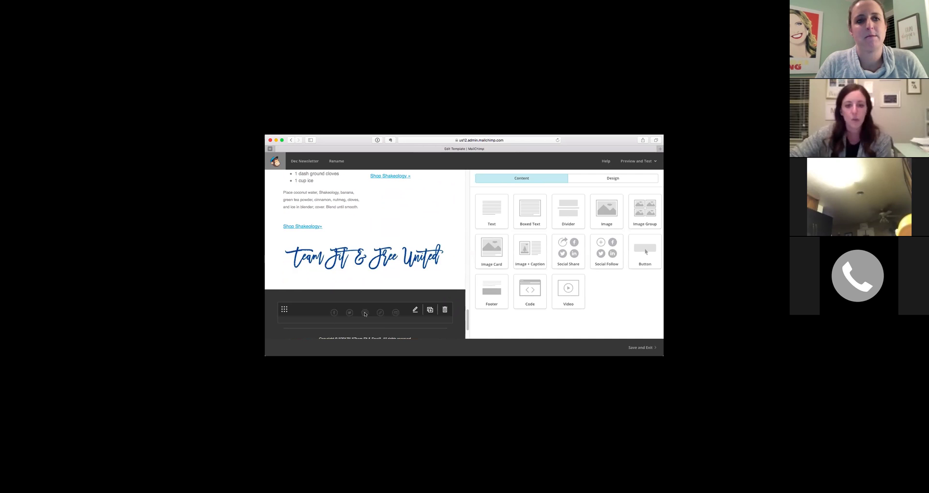
{"action": "scroll", "coordinate": [394, 318], "scroll_direction": "down", "scroll_amount": 5}
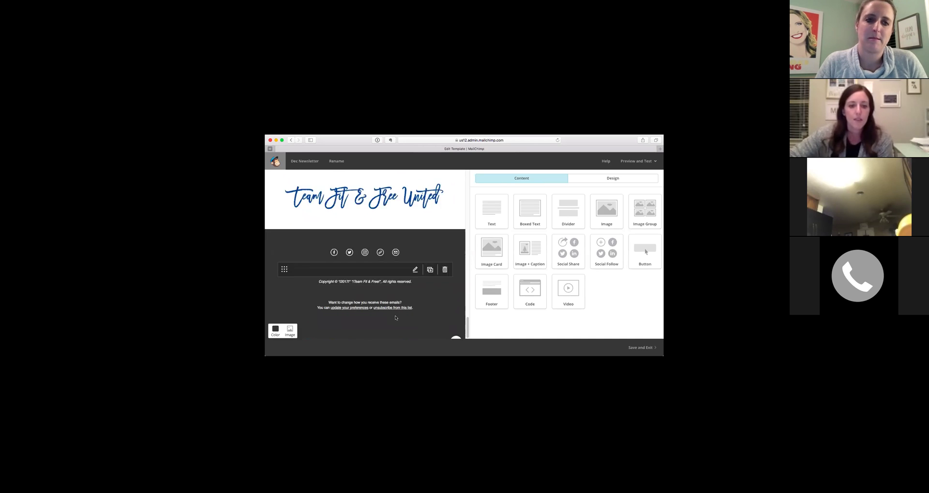
{"action": "scroll", "coordinate": [393, 312], "scroll_direction": "up", "scroll_amount": 10}
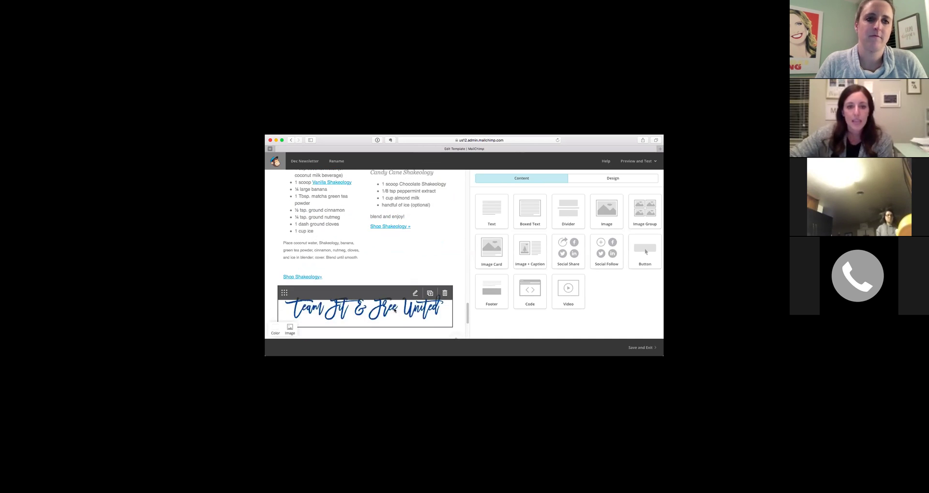
{"action": "scroll", "coordinate": [398, 313], "scroll_direction": "up", "scroll_amount": 10}
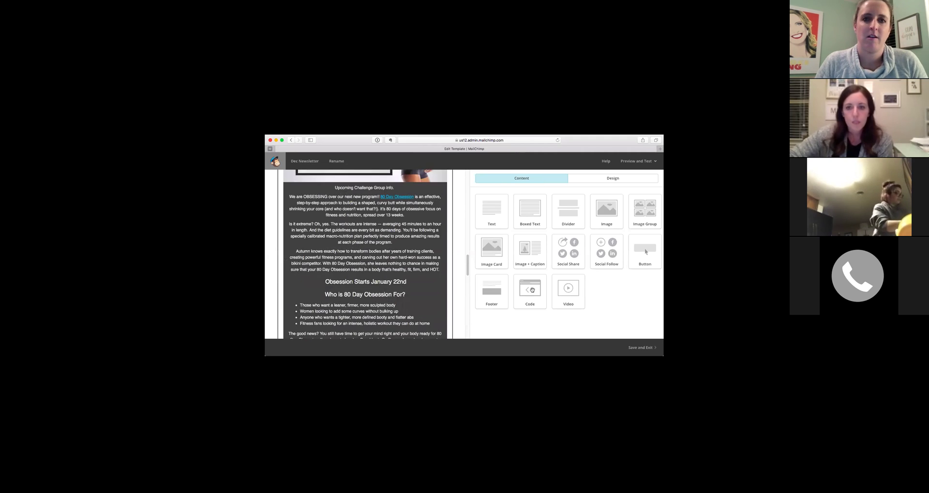
{"action": "left_click", "coordinate": [644, 348]}
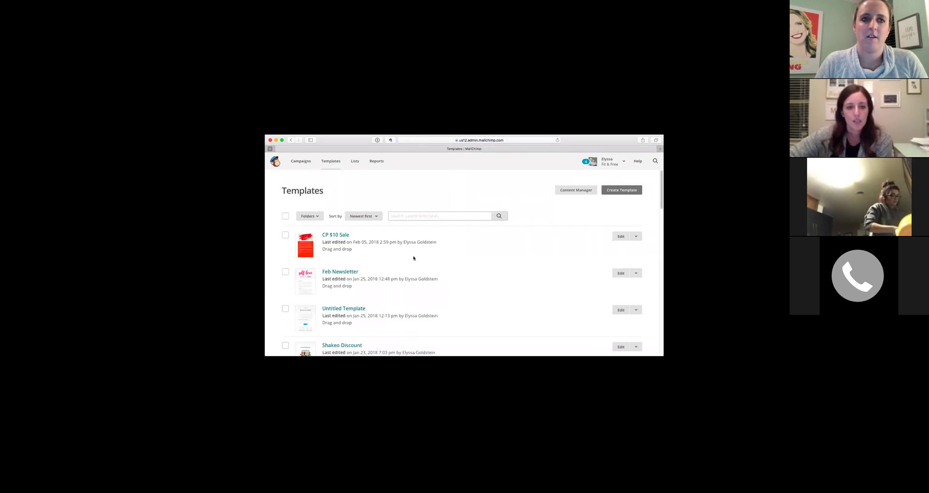
Open the Feb Newsletter template and edit its Join A Challenge Group button.
{"action": "left_click", "coordinate": [337, 273]}
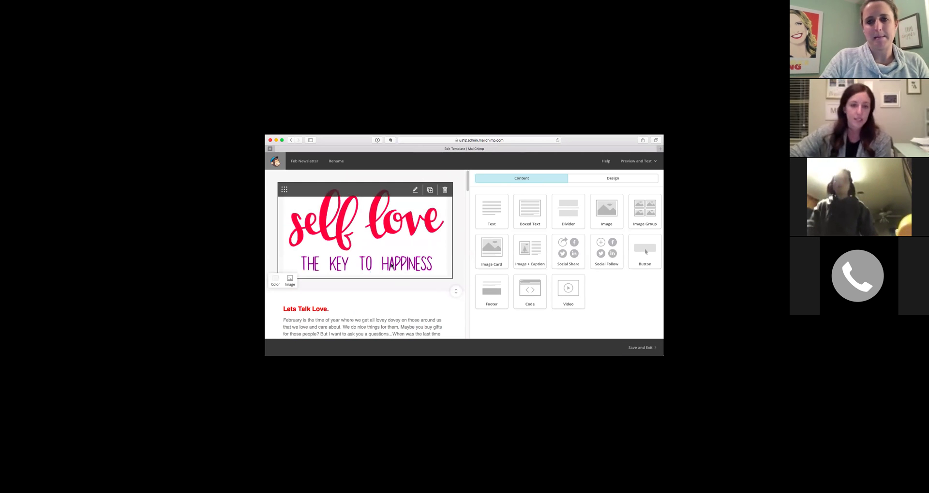
{"action": "scroll", "coordinate": [396, 268], "scroll_direction": "down", "scroll_amount": 5}
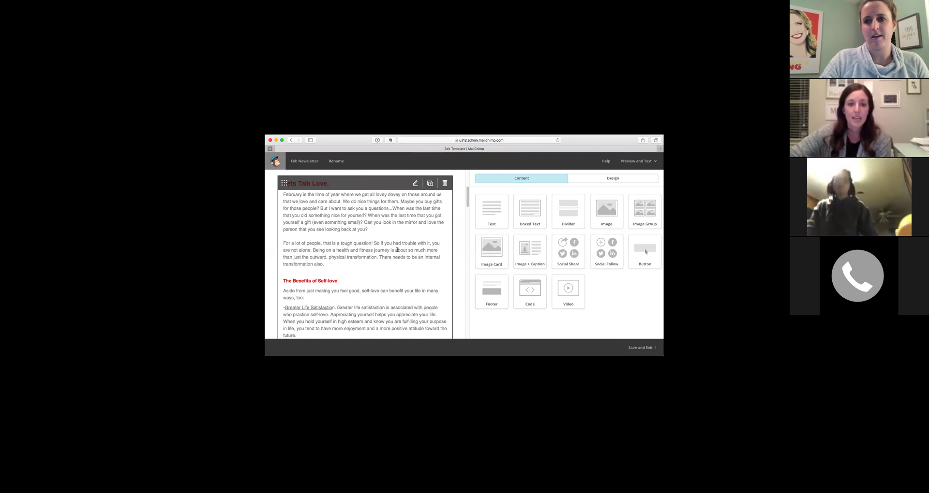
{"action": "scroll", "coordinate": [397, 250], "scroll_direction": "down", "scroll_amount": 8}
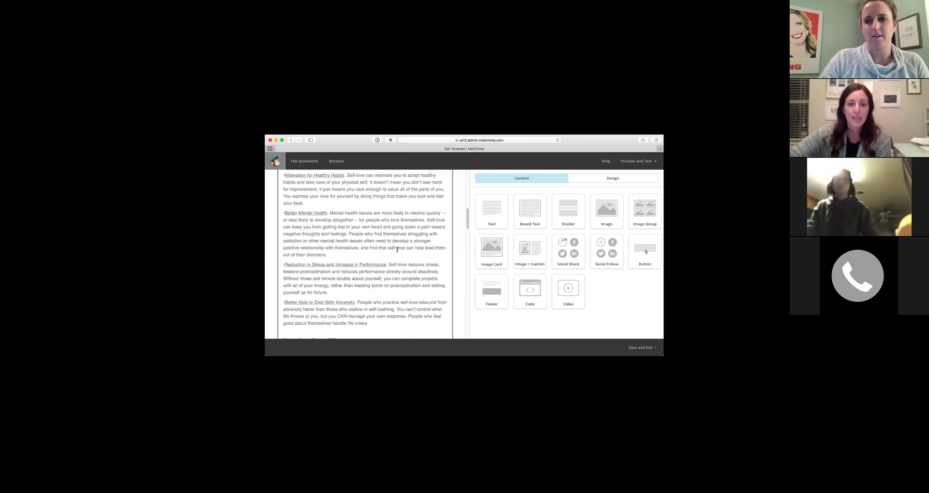
{"action": "scroll", "coordinate": [397, 252], "scroll_direction": "down", "scroll_amount": 4}
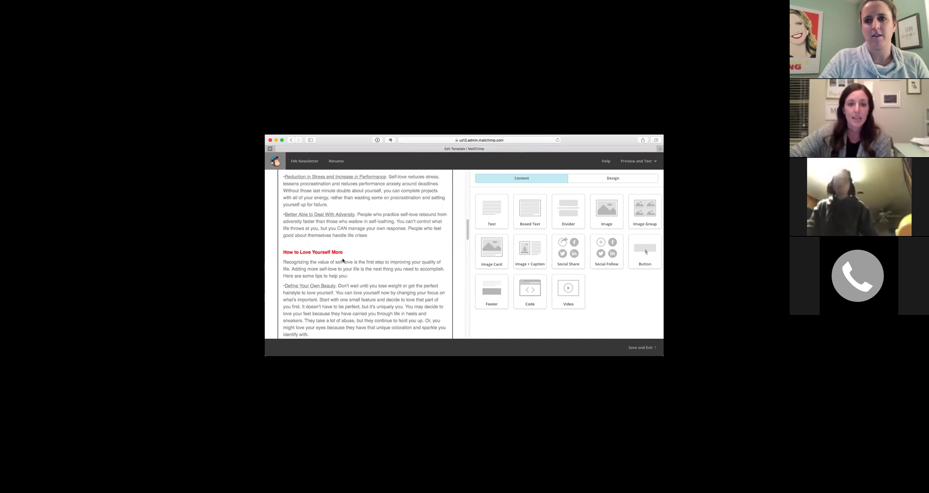
{"action": "scroll", "coordinate": [342, 260], "scroll_direction": "down", "scroll_amount": 5}
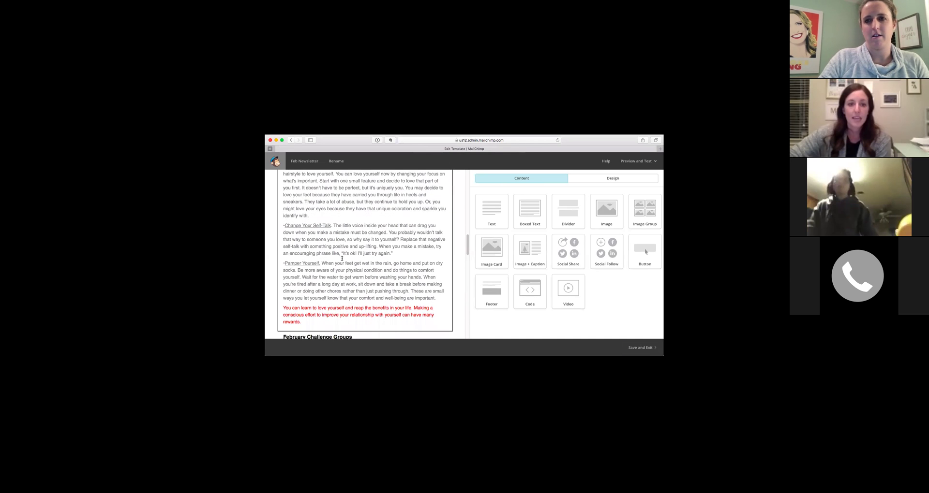
{"action": "scroll", "coordinate": [342, 260], "scroll_direction": "down", "scroll_amount": 4}
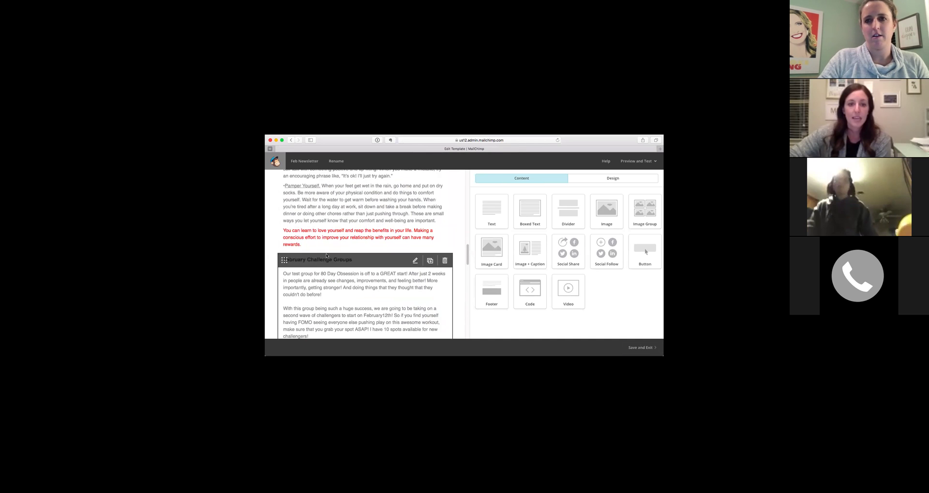
{"action": "scroll", "coordinate": [325, 257], "scroll_direction": "down", "scroll_amount": 2}
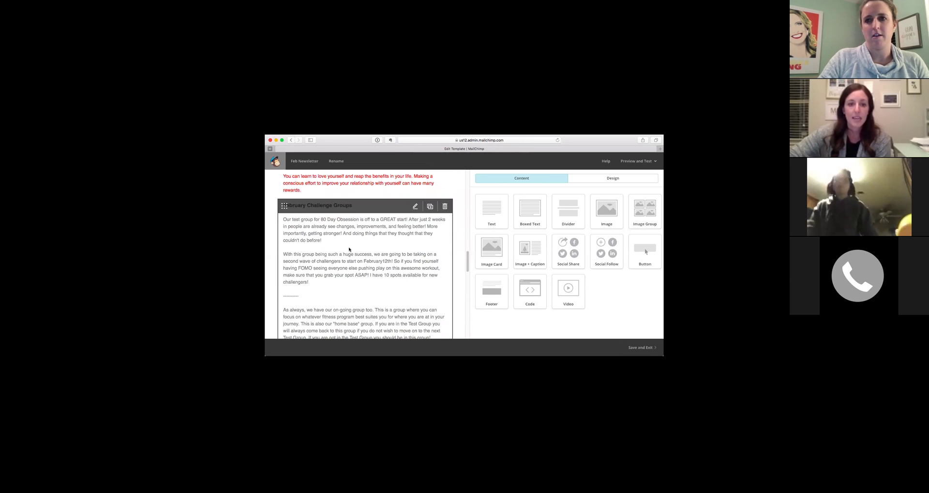
{"action": "scroll", "coordinate": [325, 275], "scroll_direction": "down", "scroll_amount": 3}
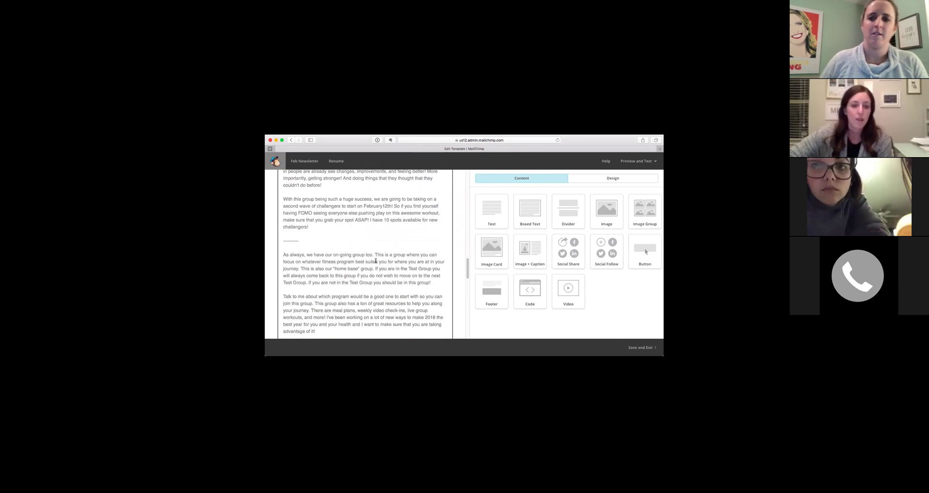
{"action": "scroll", "coordinate": [329, 256], "scroll_direction": "down", "scroll_amount": 4}
{"action": "mouse_move", "coordinate": [334, 274]}
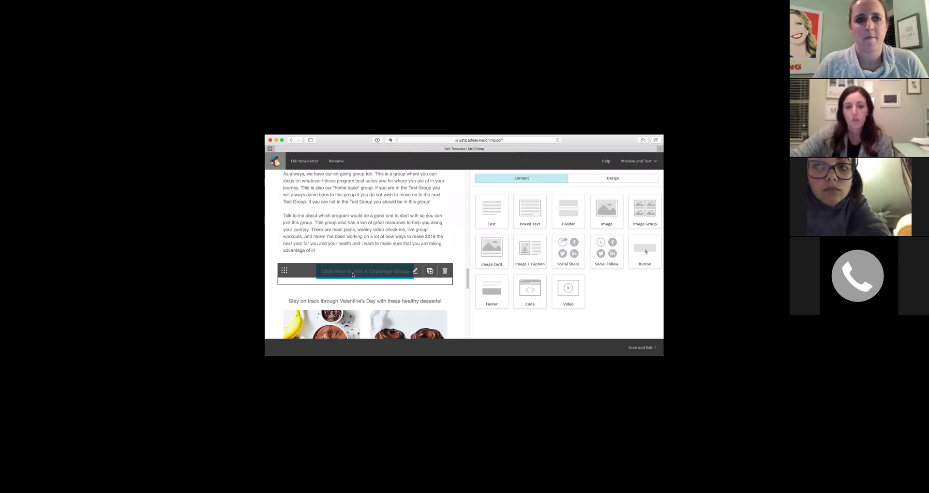
{"action": "left_click", "coordinate": [352, 274]}
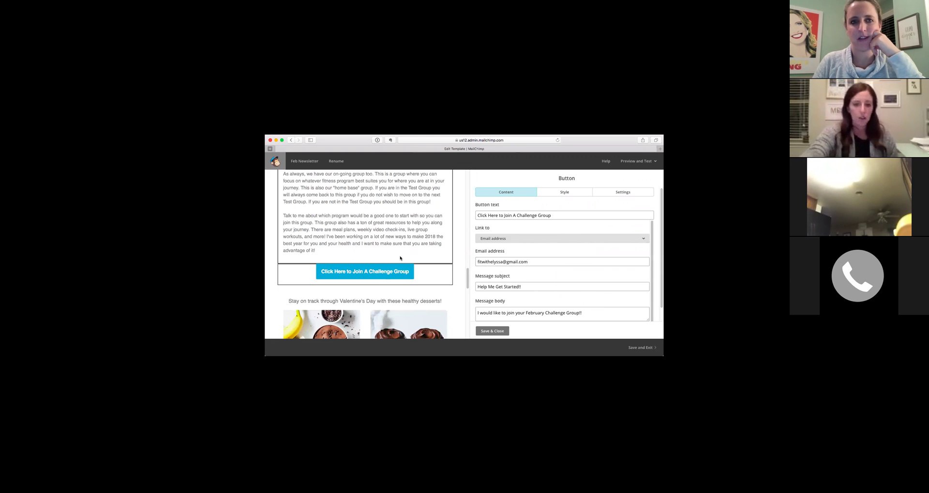
Close the Join A Challenge Group button settings unchanged via Save & Close.
{"action": "left_click", "coordinate": [492, 331]}
{"action": "scroll", "coordinate": [389, 223], "scroll_direction": "down", "scroll_amount": 5}
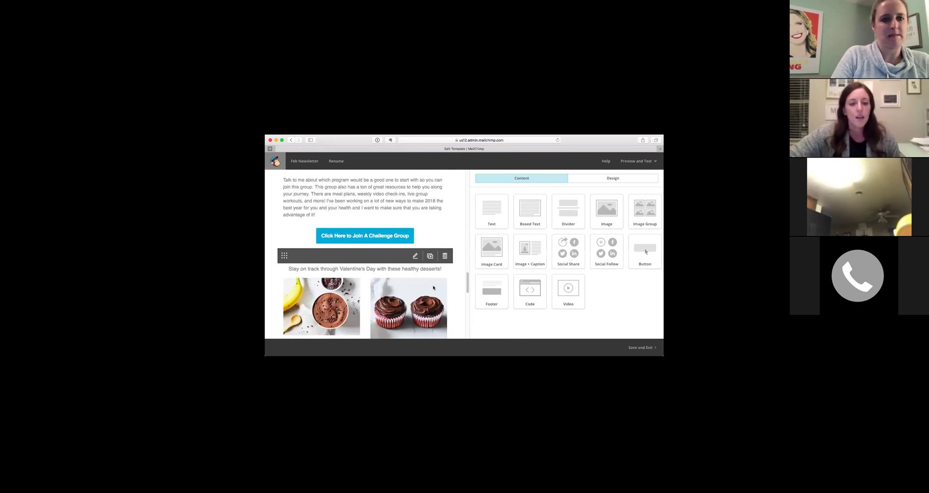
Save and exit the Feb Newsletter template, then begin creating a new template.
{"action": "scroll", "coordinate": [389, 223], "scroll_direction": "up", "scroll_amount": 2}
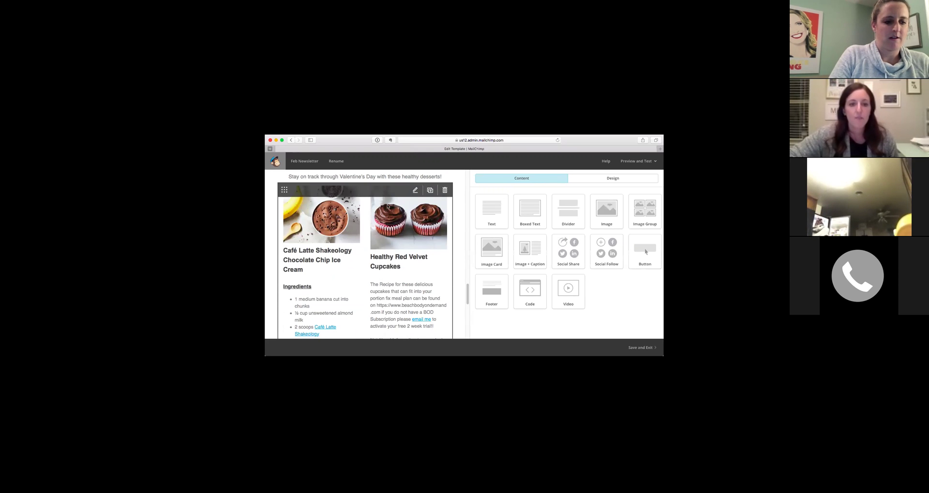
{"action": "scroll", "coordinate": [425, 240], "scroll_direction": "down", "scroll_amount": 1}
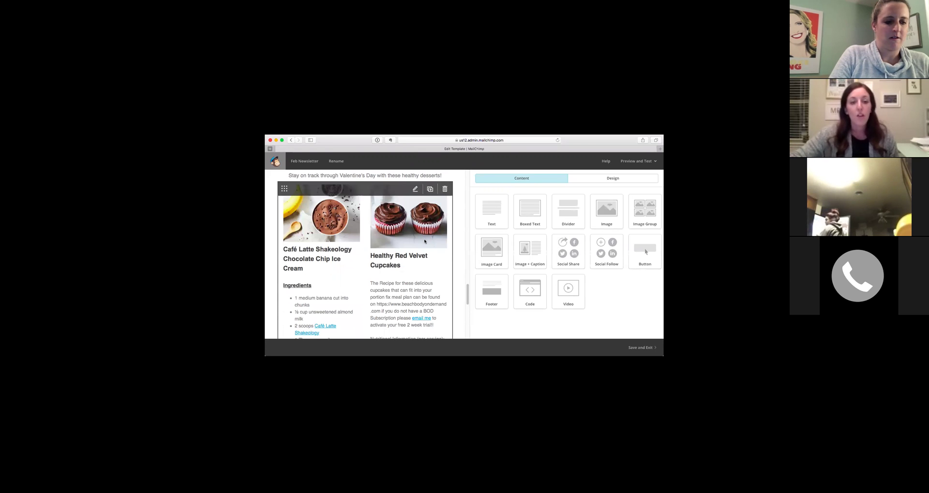
{"action": "scroll", "coordinate": [426, 257], "scroll_direction": "down", "scroll_amount": 15}
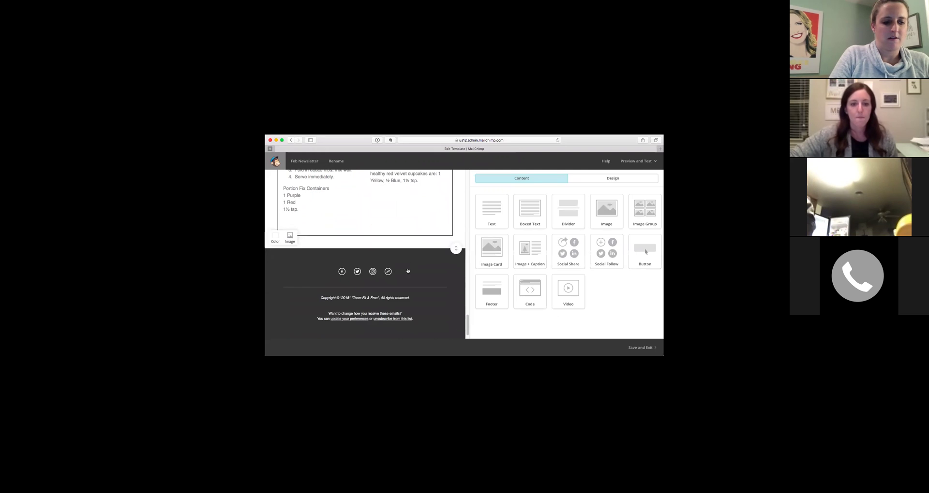
{"action": "left_click", "coordinate": [653, 343]}
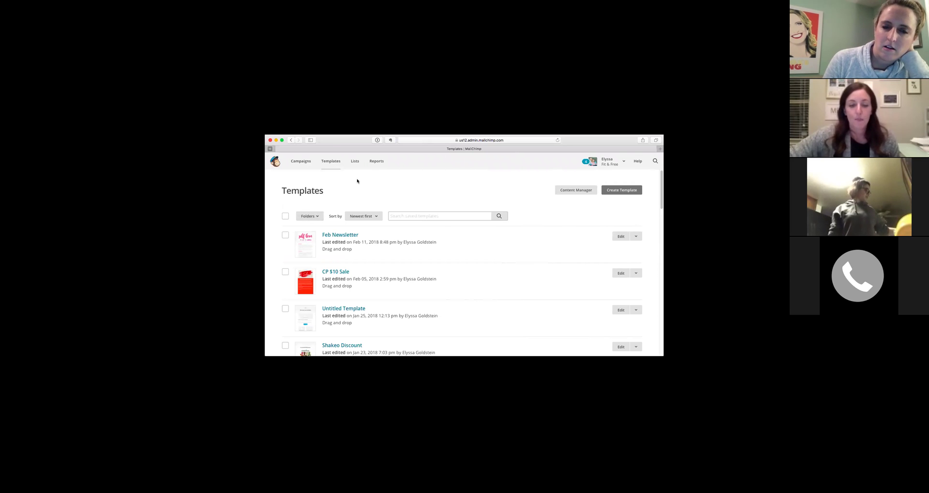
{"action": "left_click", "coordinate": [620, 191]}
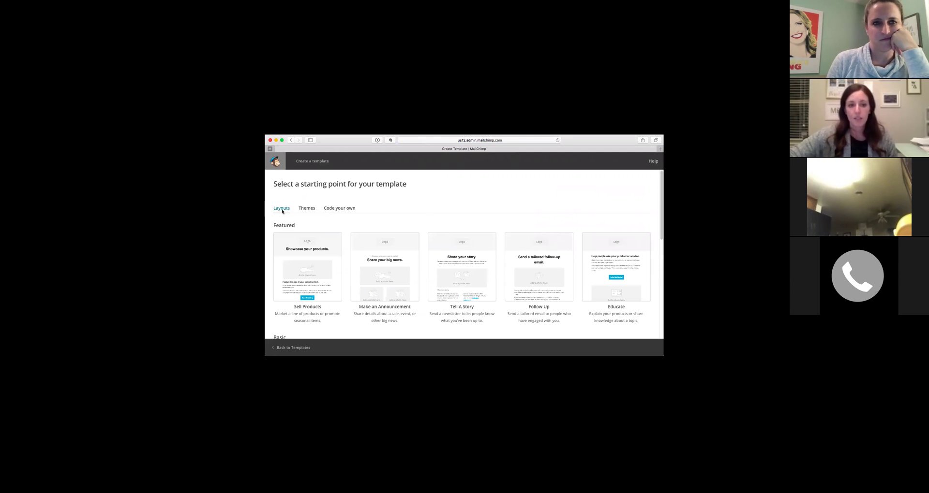
Browse the starting layouts, then the designed themes filtered to the Holiday category.
{"action": "scroll", "coordinate": [450, 271], "scroll_direction": "down", "scroll_amount": 3}
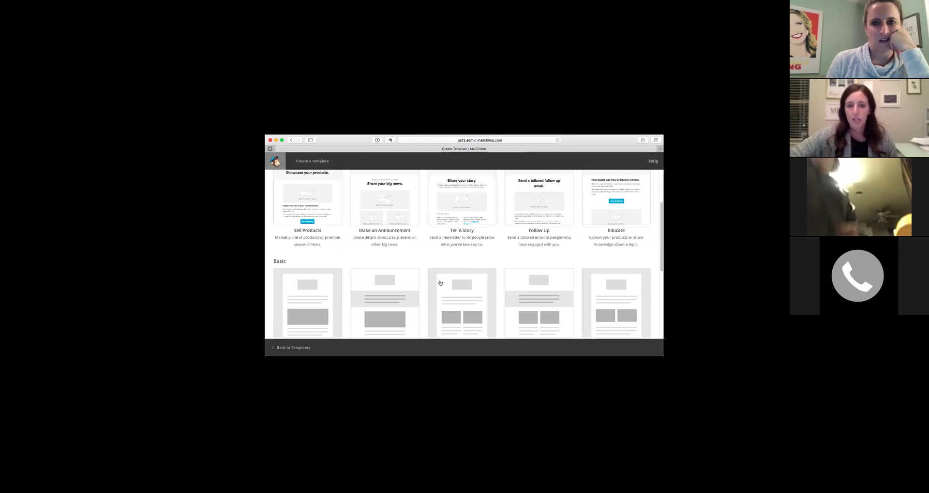
{"action": "scroll", "coordinate": [440, 283], "scroll_direction": "down", "scroll_amount": 3}
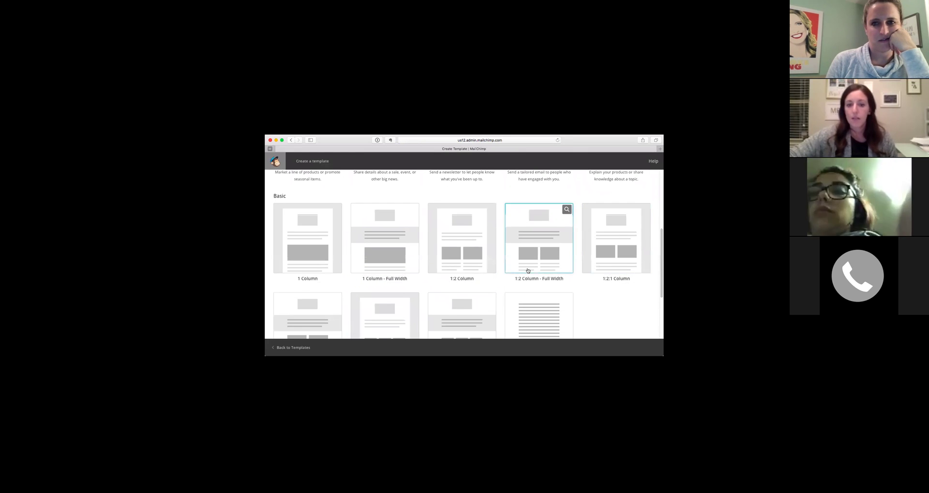
{"action": "scroll", "coordinate": [528, 271], "scroll_direction": "down", "scroll_amount": 3}
{"action": "scroll", "coordinate": [510, 263], "scroll_direction": "up", "scroll_amount": 9}
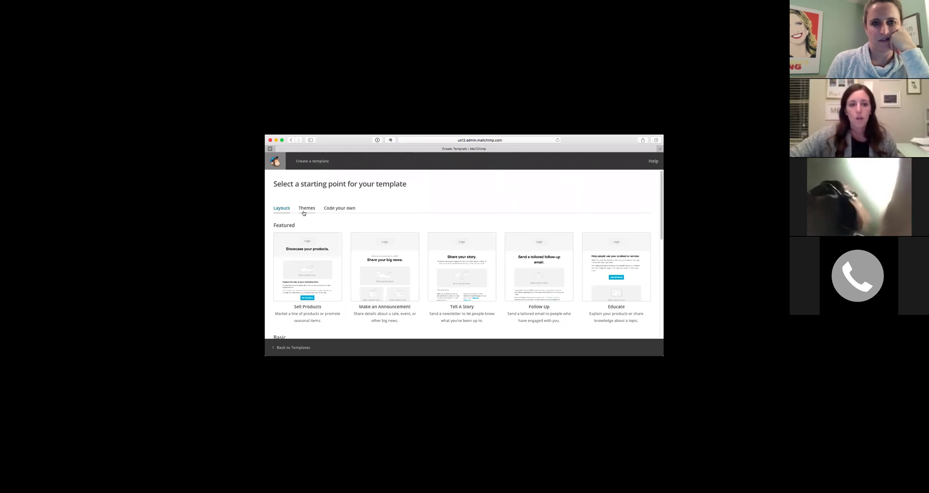
{"action": "left_click", "coordinate": [305, 209]}
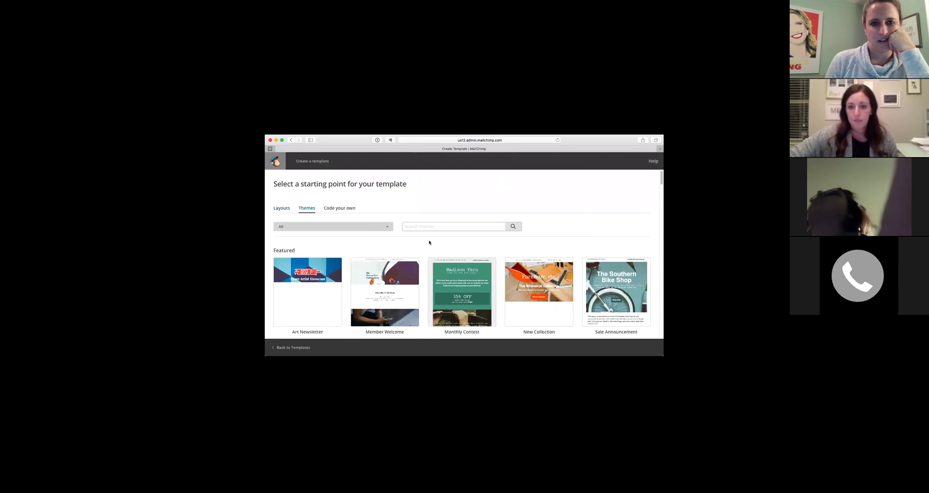
{"action": "scroll", "coordinate": [429, 243], "scroll_direction": "down", "scroll_amount": 1}
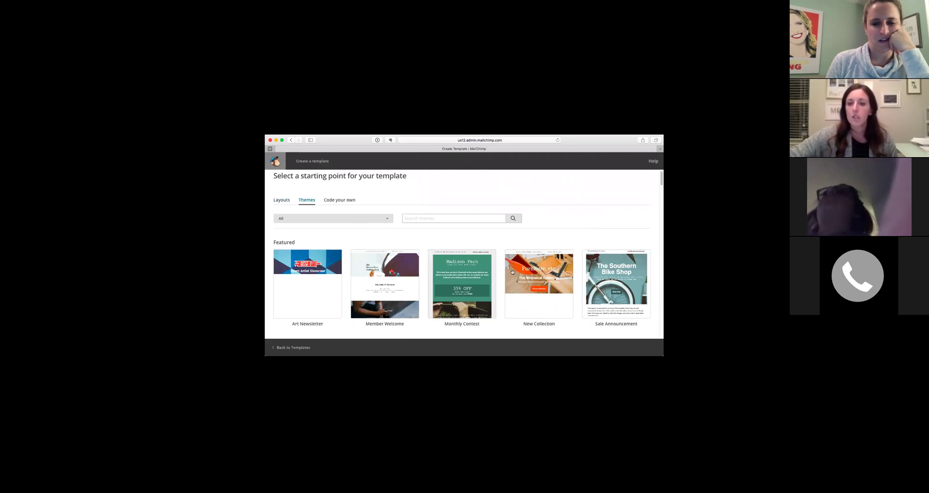
{"action": "left_click", "coordinate": [350, 220]}
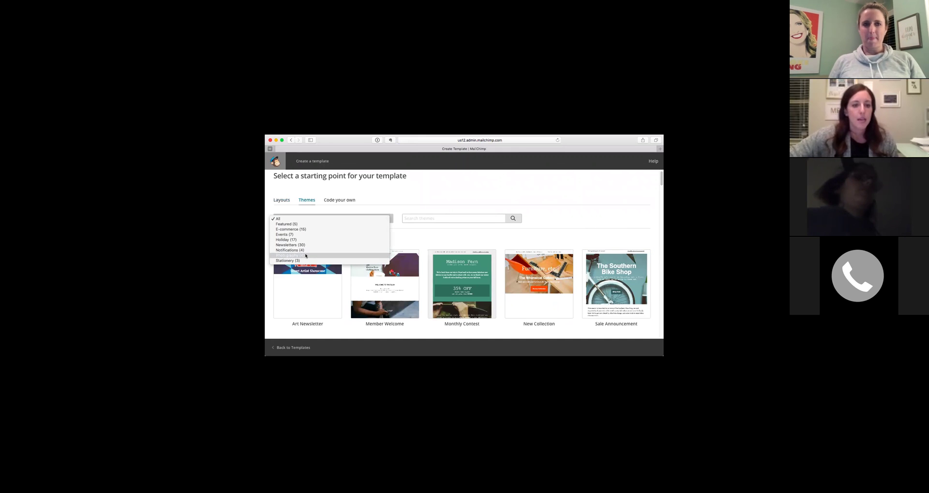
{"action": "left_click", "coordinate": [288, 240]}
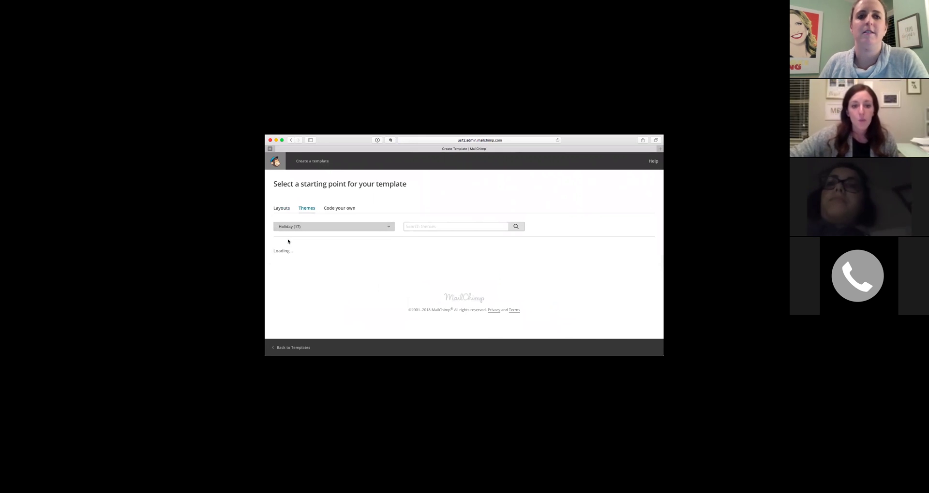
{"action": "scroll", "coordinate": [477, 281], "scroll_direction": "down", "scroll_amount": 5}
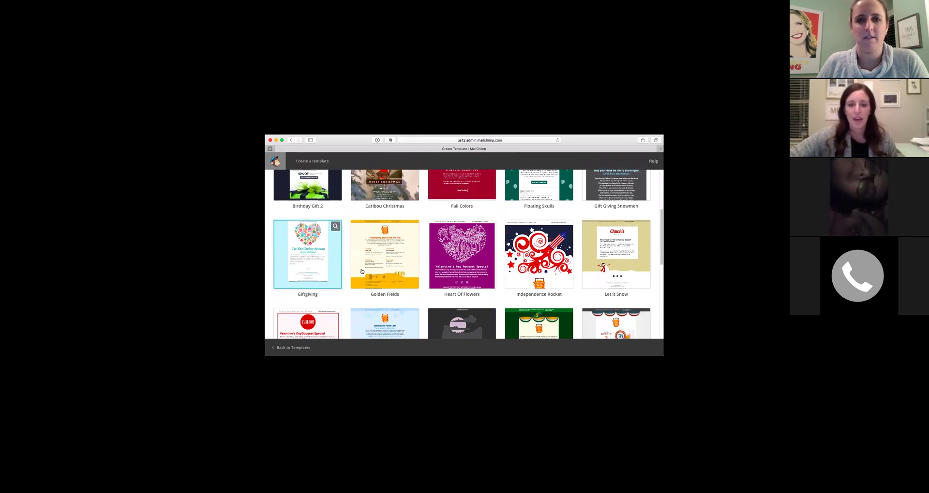
{"action": "scroll", "coordinate": [459, 249], "scroll_direction": "down", "scroll_amount": 2}
{"action": "scroll", "coordinate": [486, 243], "scroll_direction": "down", "scroll_amount": 5}
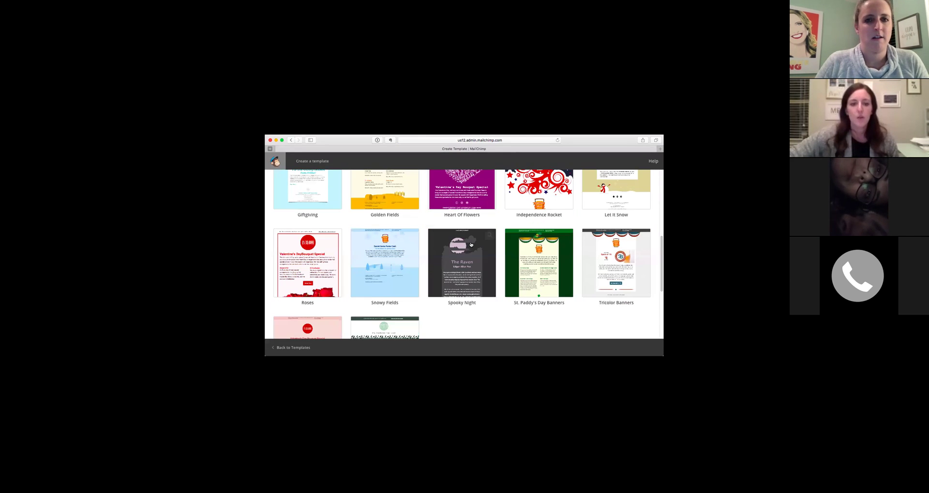
{"action": "scroll", "coordinate": [285, 196], "scroll_direction": "up", "scroll_amount": 15}
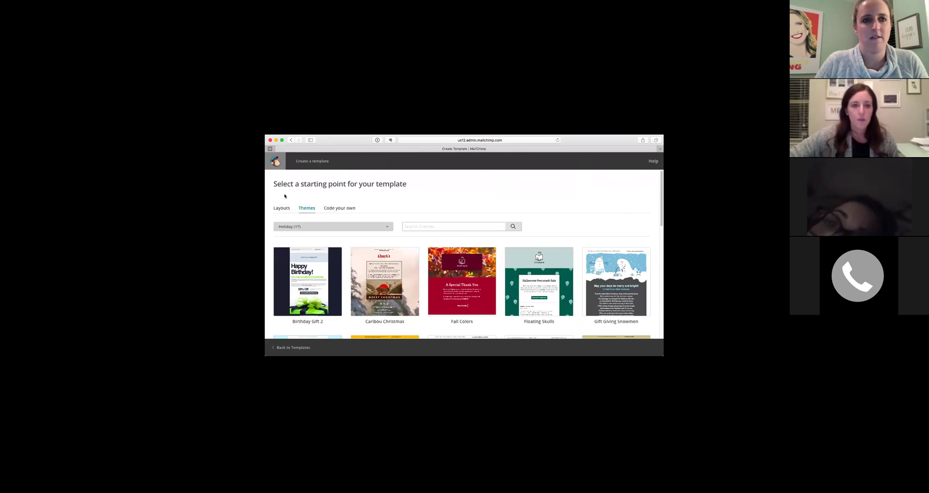
Choose the 1:2:1 Column - Full Width layout for the new template.
{"action": "left_click", "coordinate": [280, 208]}
{"action": "scroll", "coordinate": [393, 275], "scroll_direction": "down", "scroll_amount": 4}
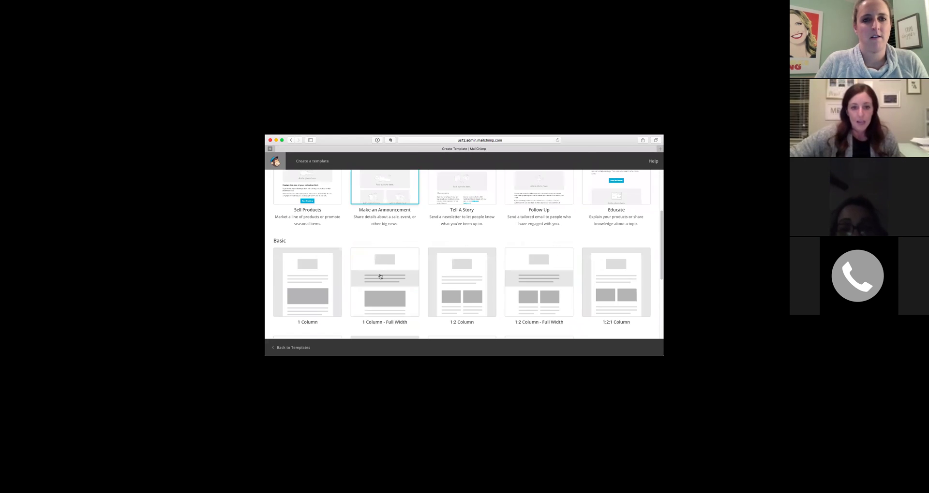
{"action": "scroll", "coordinate": [393, 276], "scroll_direction": "down", "scroll_amount": 2}
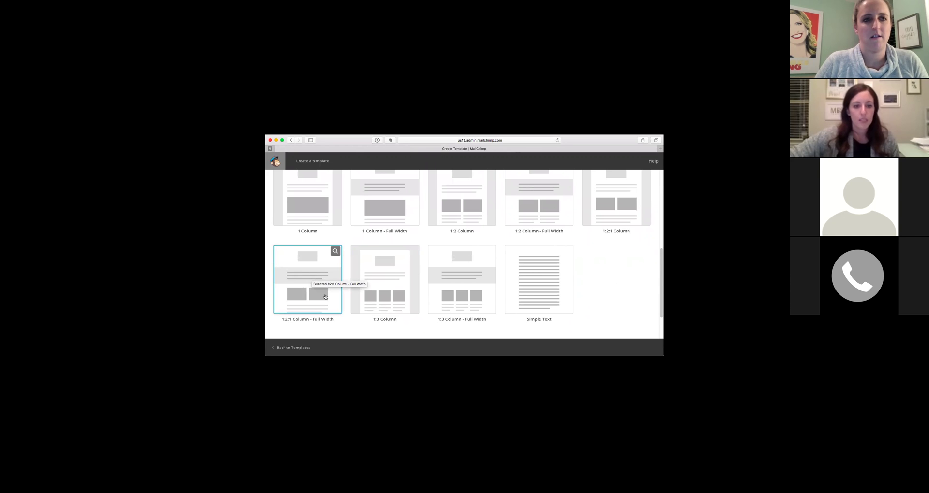
{"action": "left_click", "coordinate": [302, 285]}
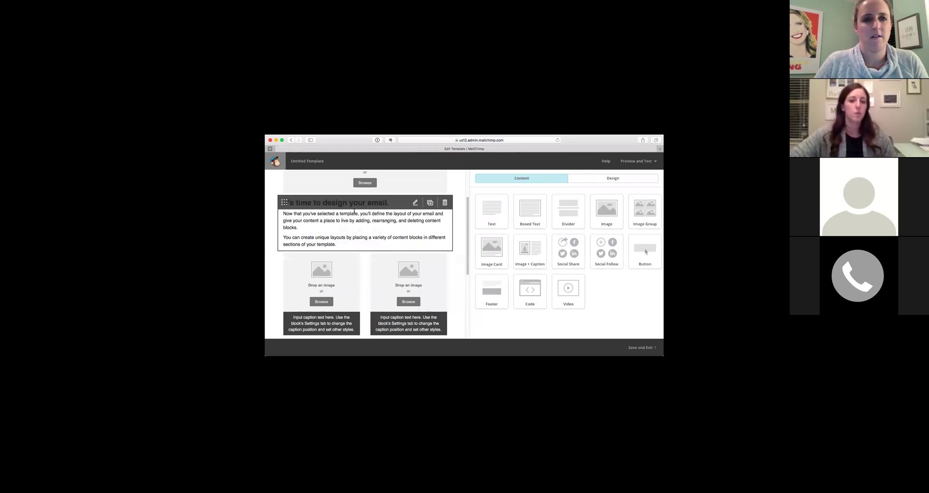
Insert the self love – The Key to Happiness image from Content Manager into the top image block.
{"action": "scroll", "coordinate": [455, 265], "scroll_direction": "up", "scroll_amount": 3}
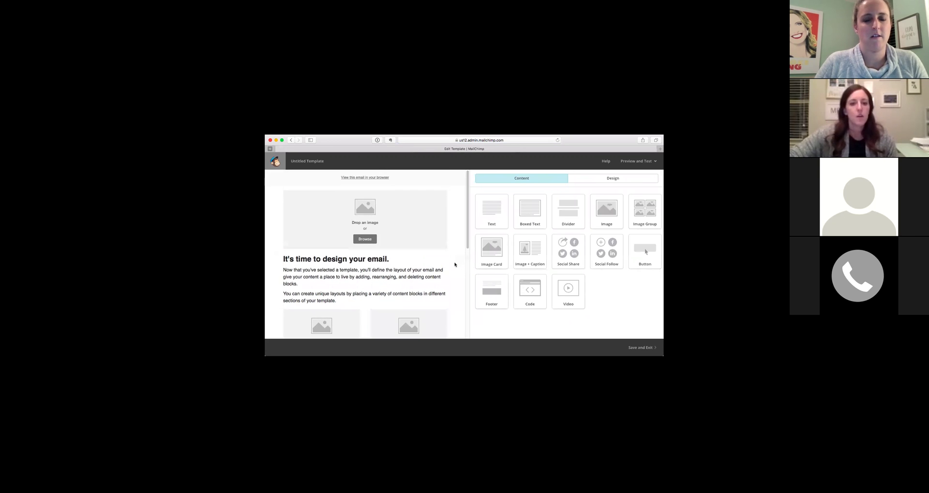
{"action": "mouse_move", "coordinate": [379, 226]}
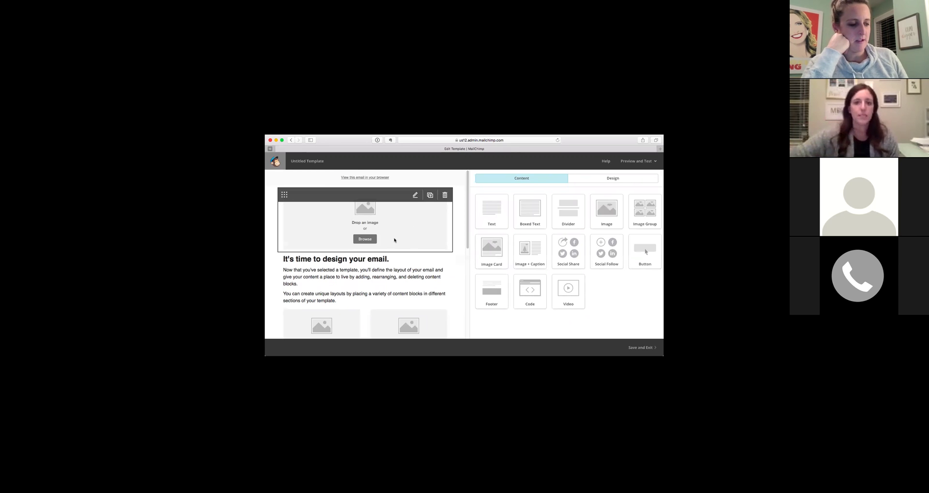
{"action": "left_click", "coordinate": [365, 240]}
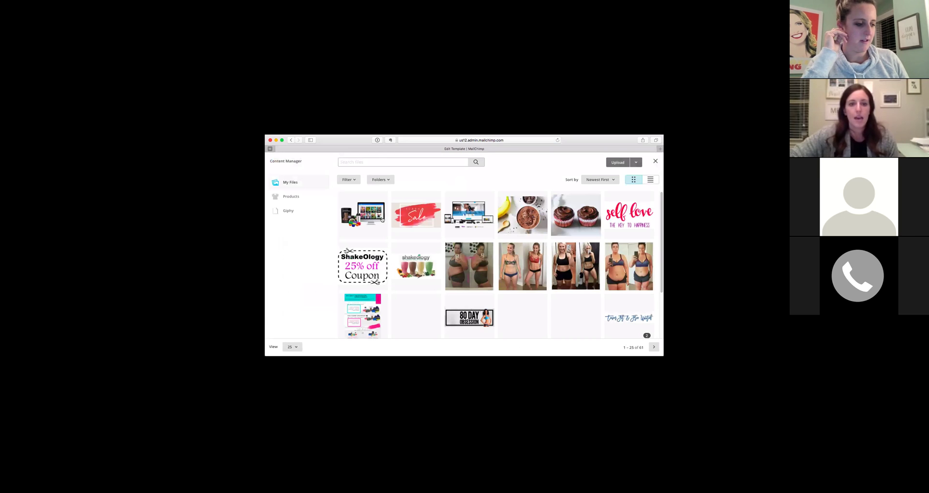
{"action": "left_click", "coordinate": [622, 218]}
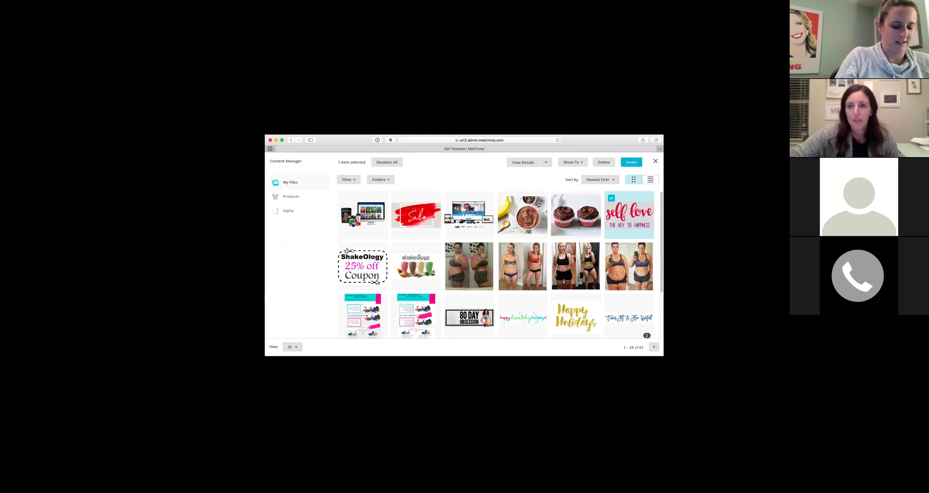
{"action": "left_click", "coordinate": [631, 162]}
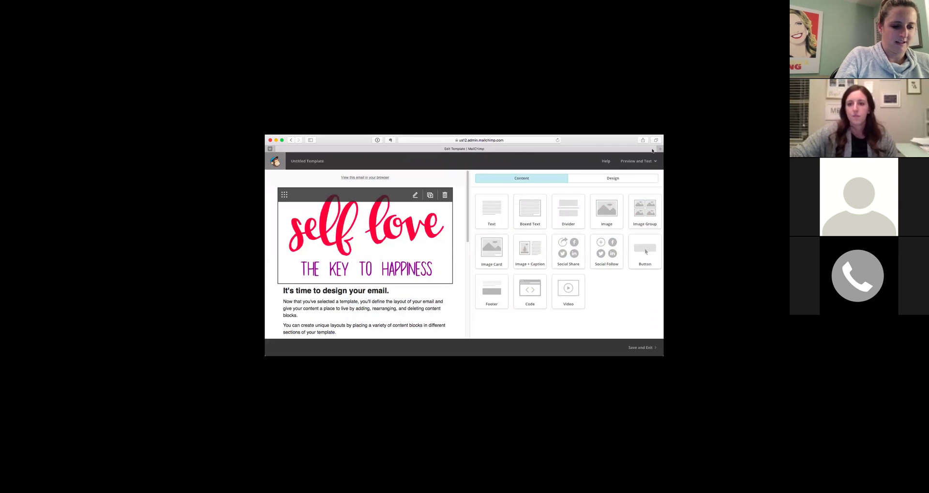
{"action": "scroll", "coordinate": [416, 222], "scroll_direction": "down", "scroll_amount": 1}
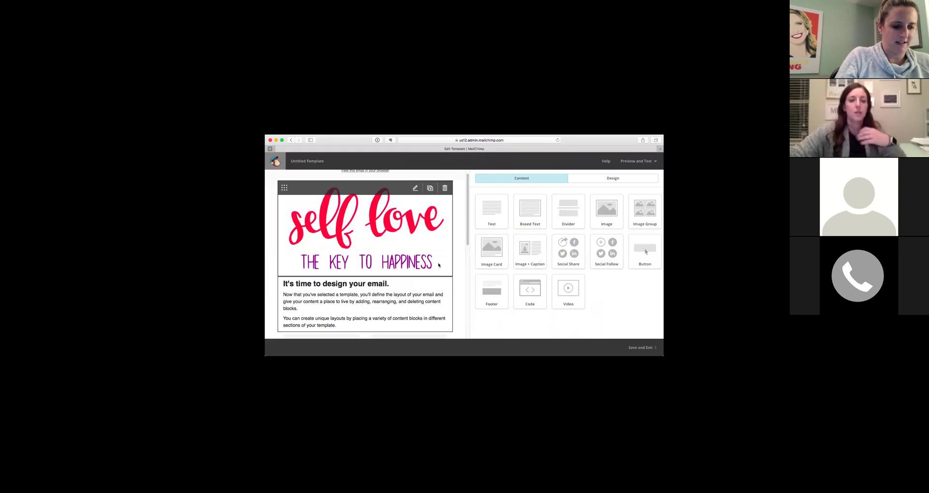
Replace the heading 'It's time to design your email' with TEST and save the block.
{"action": "left_click", "coordinate": [349, 306]}
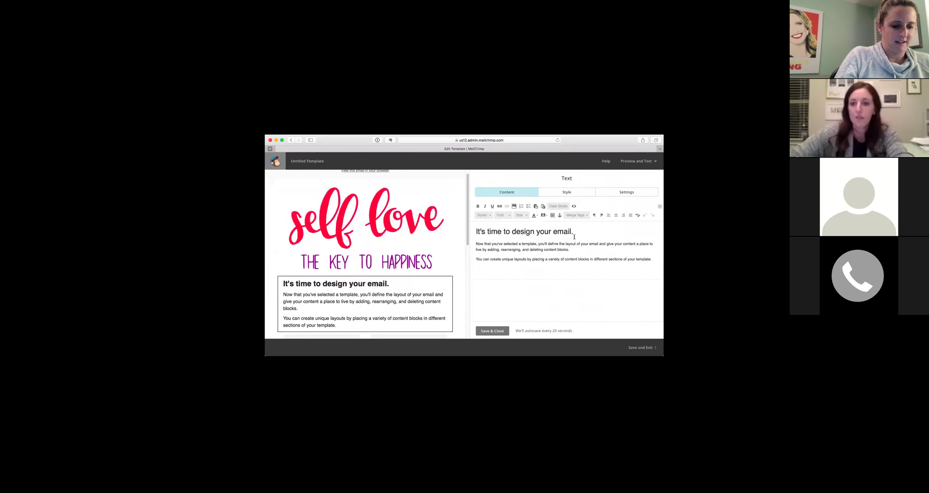
{"action": "left_click_drag", "start_coordinate": [570, 231], "coordinate": [463, 229]}
{"action": "left_click", "coordinate": [506, 331]}
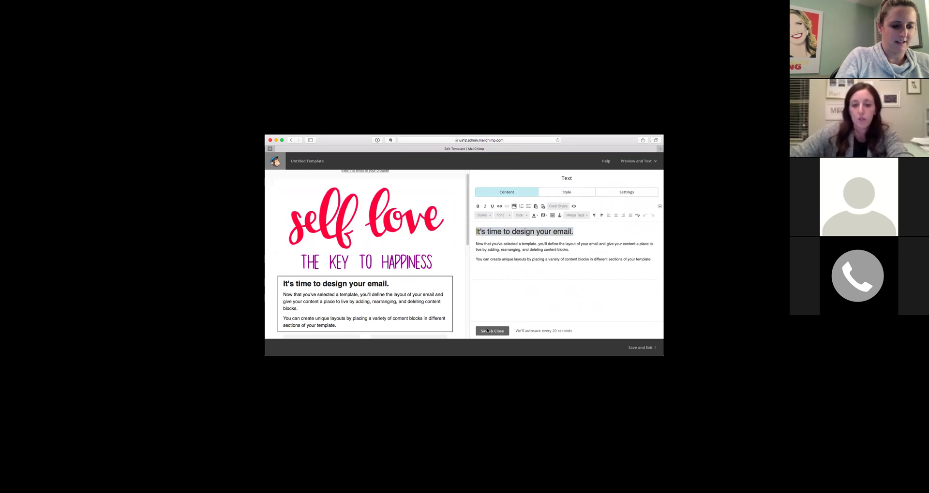
{"action": "left_click", "coordinate": [332, 310]}
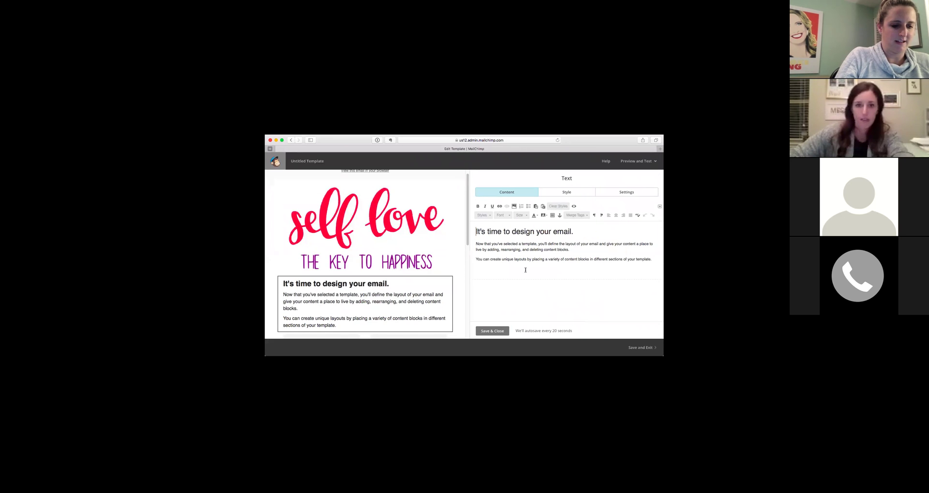
{"action": "left_click_drag", "start_coordinate": [570, 232], "coordinate": [476, 232]}
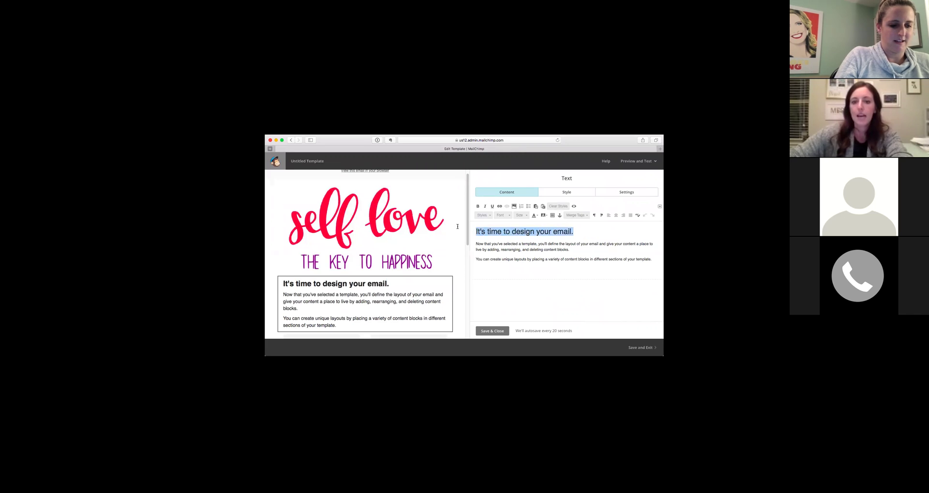
{"action": "type", "text": "TEST"}
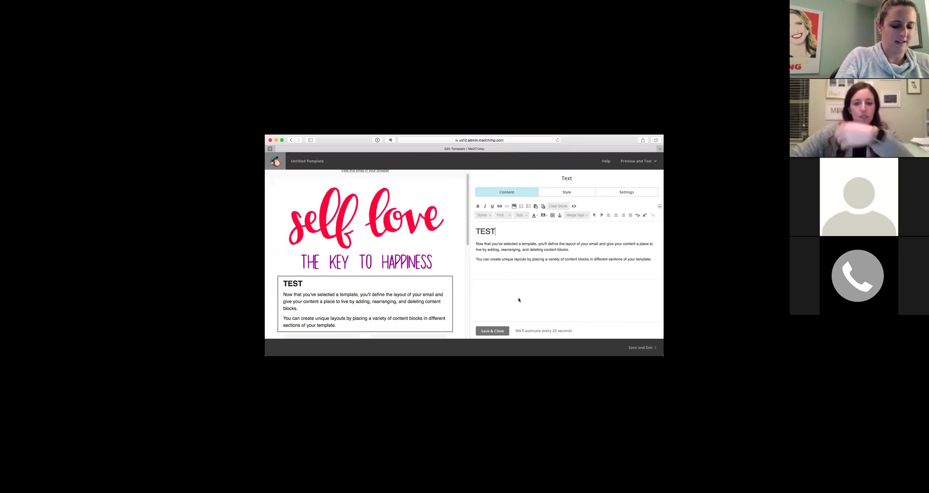
{"action": "left_click", "coordinate": [498, 334]}
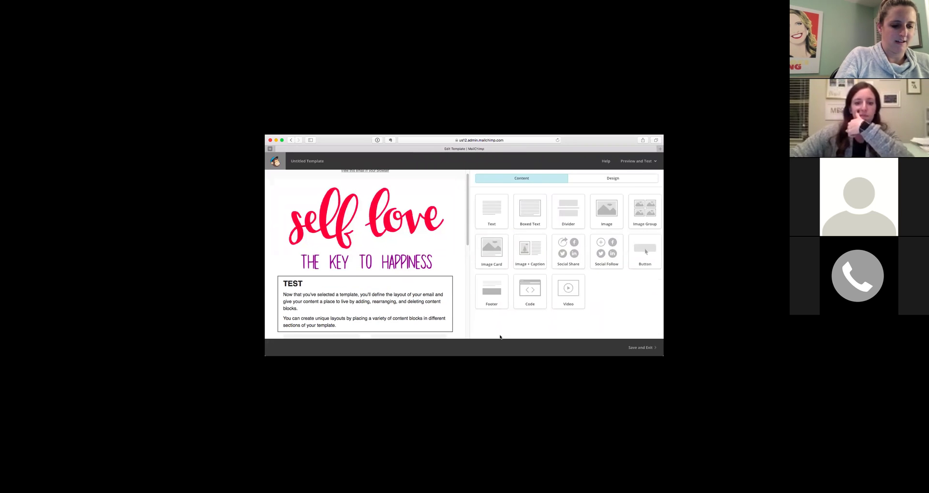
Empty and save the text block about changing the email's look and finding inspiration.
{"action": "scroll", "coordinate": [415, 279], "scroll_direction": "down", "scroll_amount": 3}
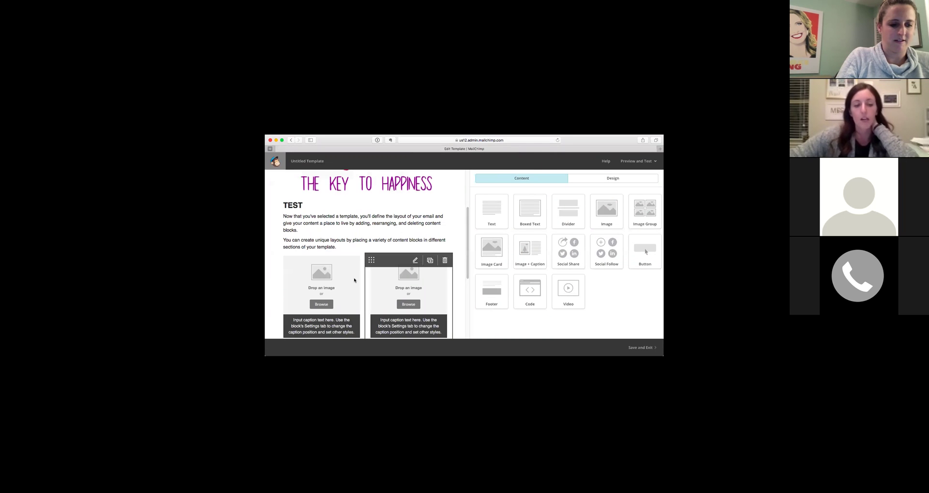
{"action": "scroll", "coordinate": [354, 281], "scroll_direction": "down", "scroll_amount": 2}
{"action": "left_click", "coordinate": [310, 296]}
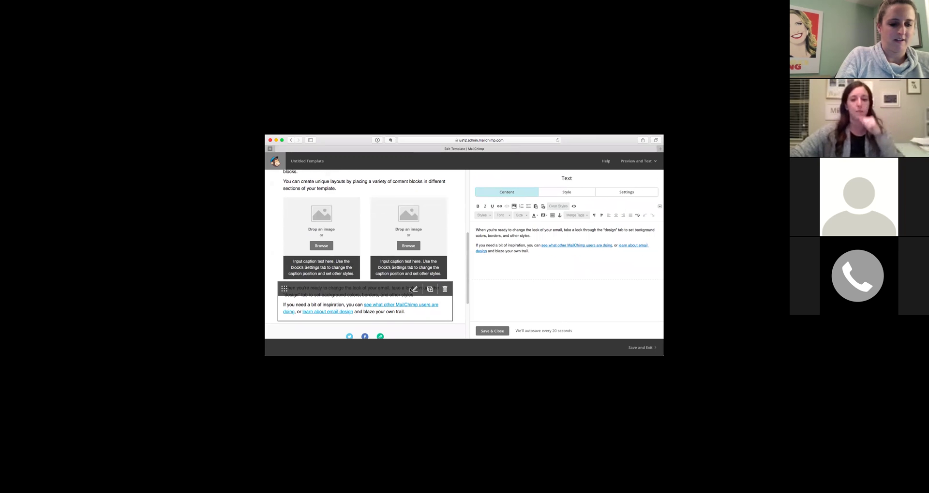
{"action": "left_click", "coordinate": [527, 250]}
{"action": "key", "text": "super+a"}
{"action": "key", "text": "BackSpace"}
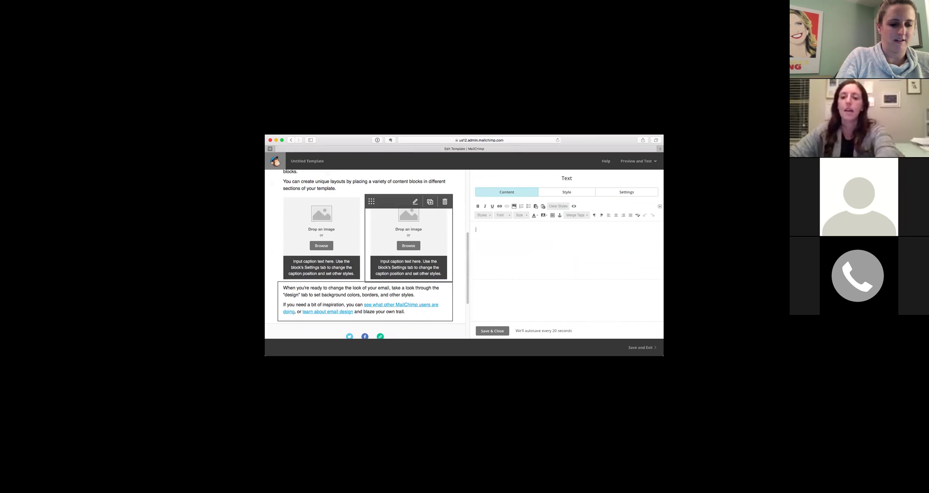
{"action": "left_click", "coordinate": [492, 331]}
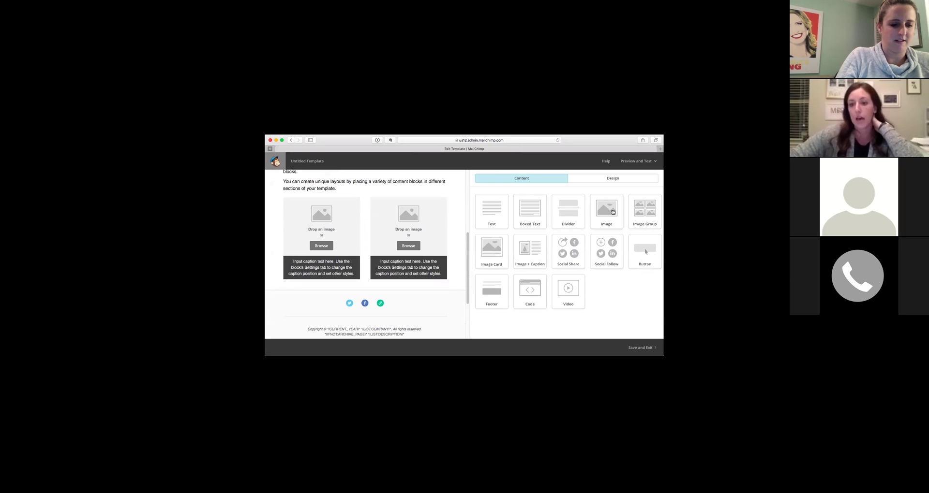
Add an image block, a video block and an image-with-caption block below the two image columns.
{"action": "left_click_drag", "start_coordinate": [600, 212], "coordinate": [406, 299]}
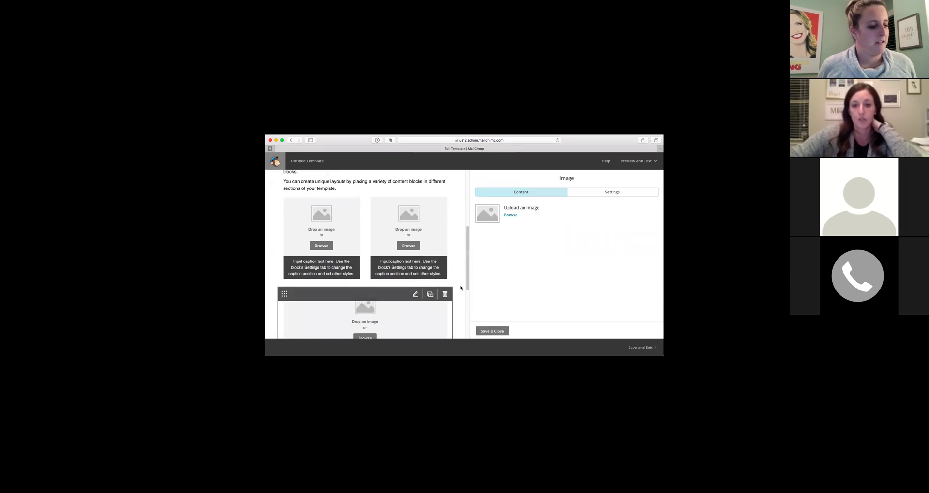
{"action": "left_click", "coordinate": [496, 334]}
{"action": "left_click_drag", "start_coordinate": [573, 286], "coordinate": [401, 309]}
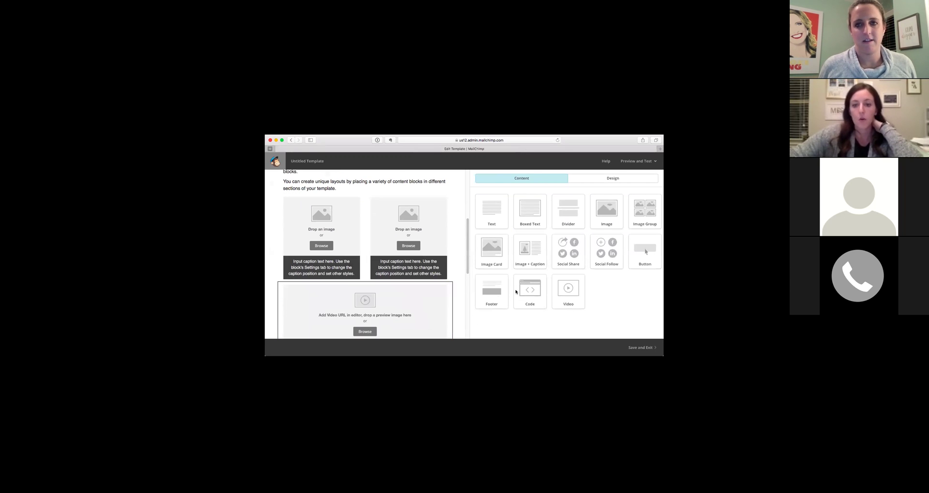
{"action": "left_click", "coordinate": [497, 332]}
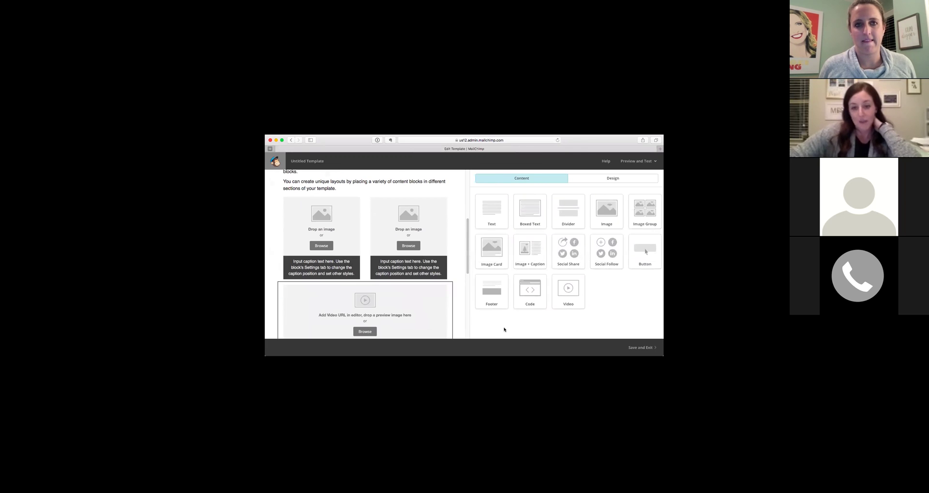
{"action": "left_click", "coordinate": [518, 252]}
{"action": "left_click_drag", "start_coordinate": [529, 247], "coordinate": [370, 306]}
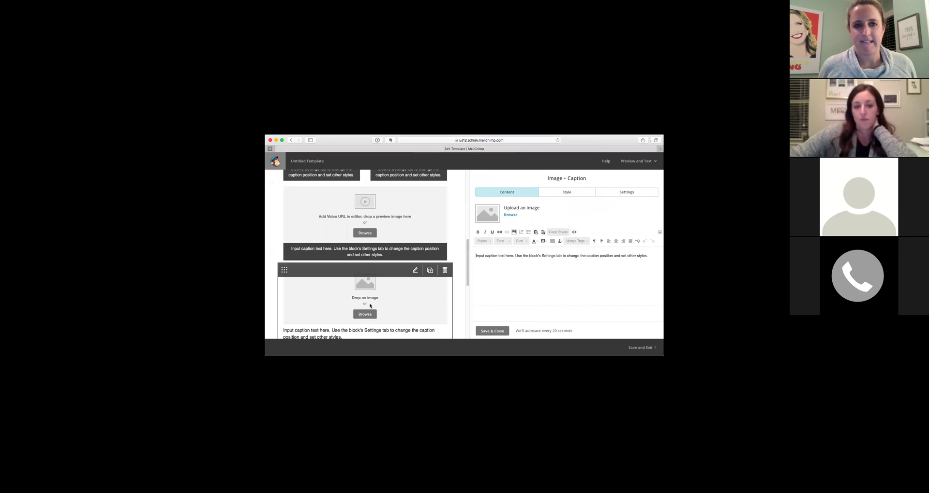
{"action": "scroll", "coordinate": [370, 306], "scroll_direction": "down", "scroll_amount": 3}
{"action": "scroll", "coordinate": [419, 276], "scroll_direction": "up", "scroll_amount": 5}
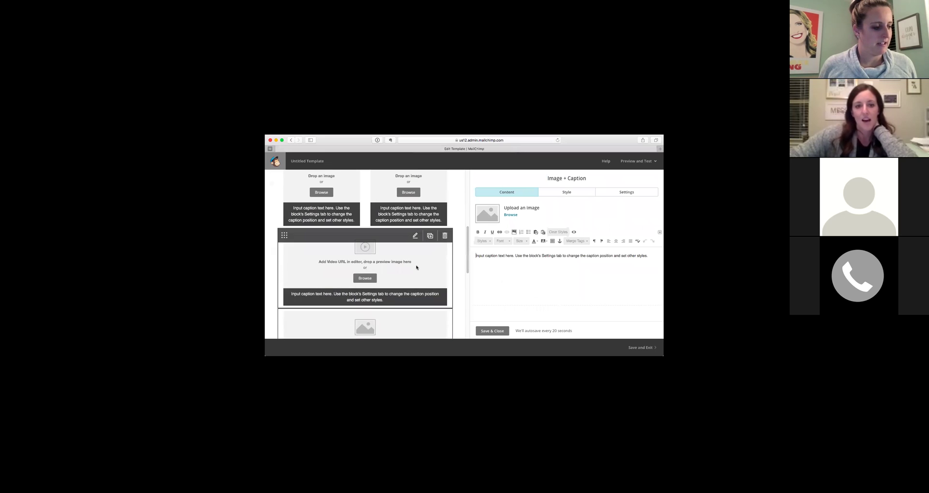
{"action": "scroll", "coordinate": [416, 267], "scroll_direction": "up", "scroll_amount": 5}
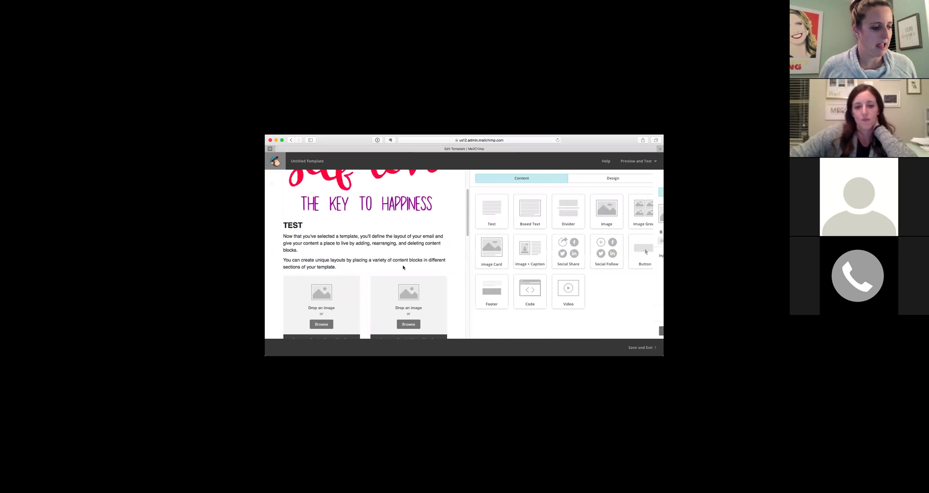
{"action": "scroll", "coordinate": [402, 267], "scroll_direction": "down", "scroll_amount": 5}
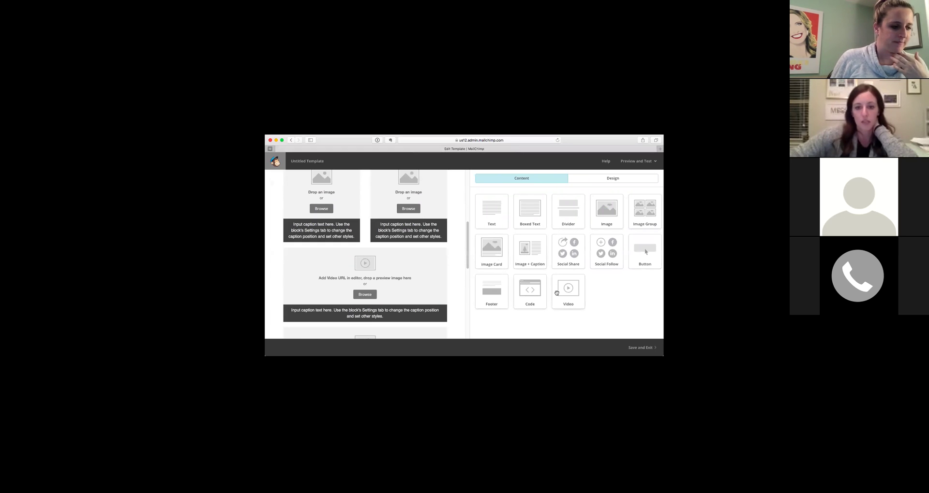
{"action": "scroll", "coordinate": [414, 284], "scroll_direction": "down", "scroll_amount": 8}
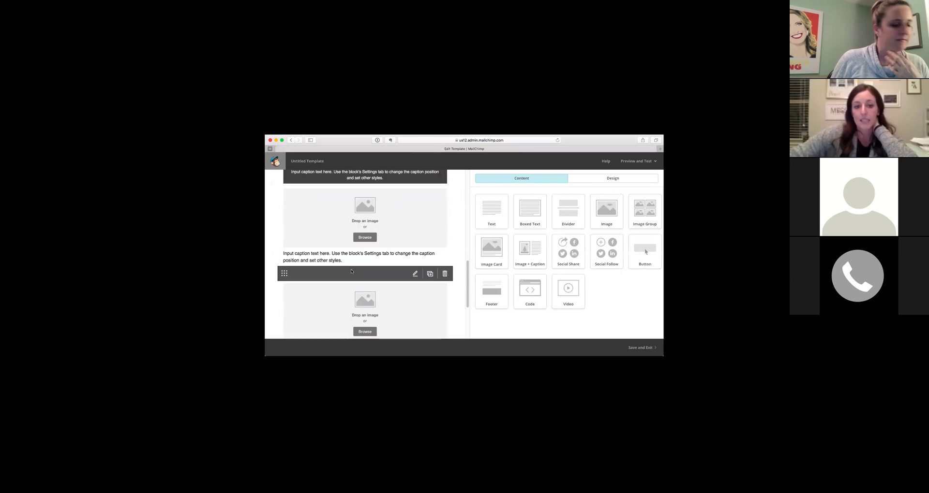
{"action": "scroll", "coordinate": [354, 272], "scroll_direction": "down", "scroll_amount": 2}
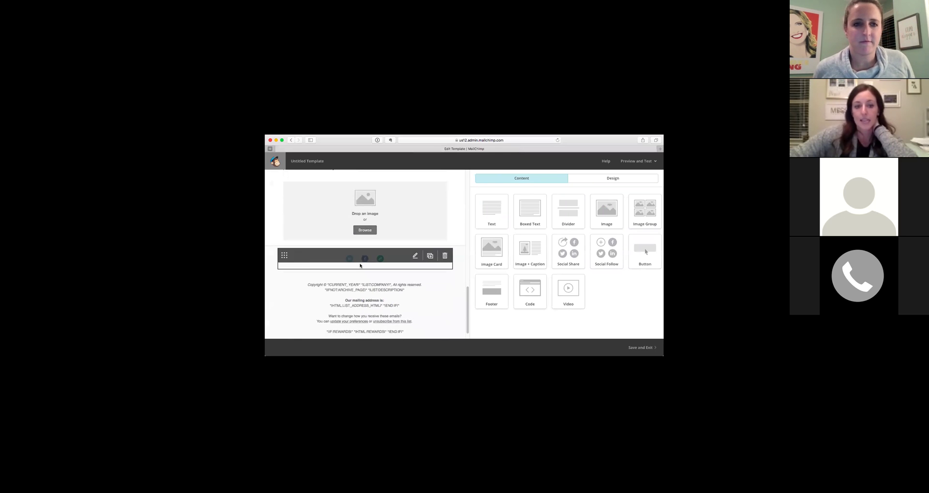
Add the account's username to the Twitter link and append .test to the Facebook link.
{"action": "left_click", "coordinate": [351, 258]}
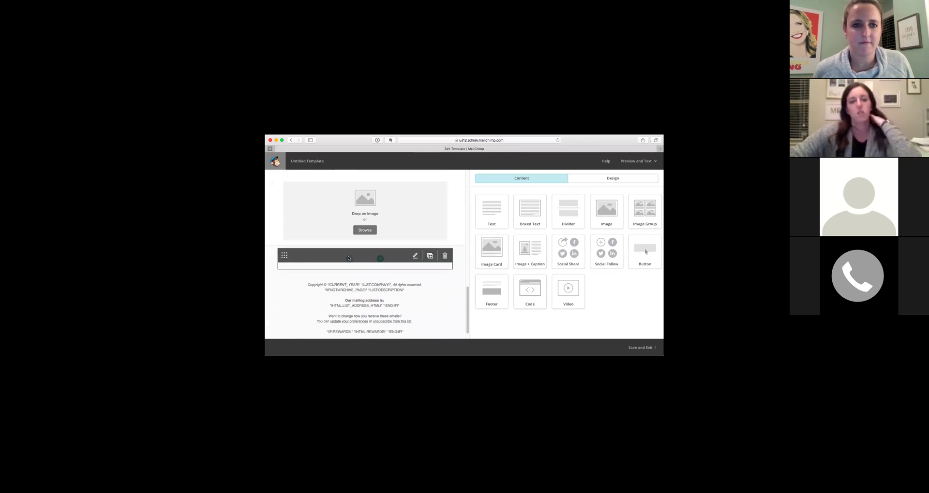
{"action": "left_click", "coordinate": [541, 229]}
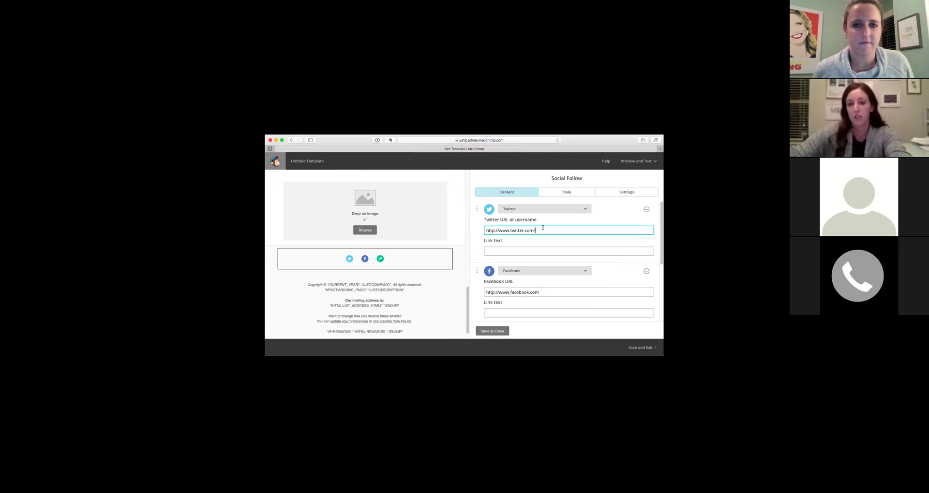
{"action": "type", "text": "fitwithelyssa"}
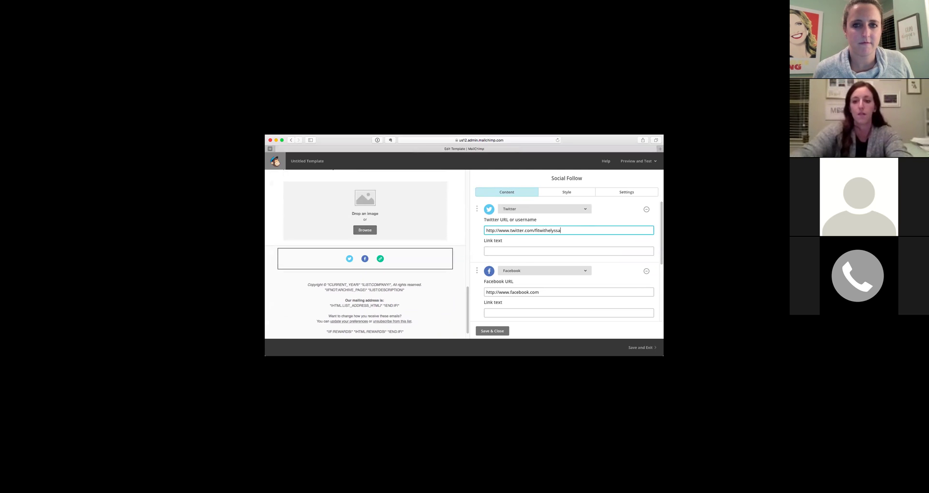
{"action": "left_click", "coordinate": [549, 292]}
{"action": "type", "text": ".test"}
{"action": "scroll", "coordinate": [541, 295], "scroll_direction": "down", "scroll_amount": 2}
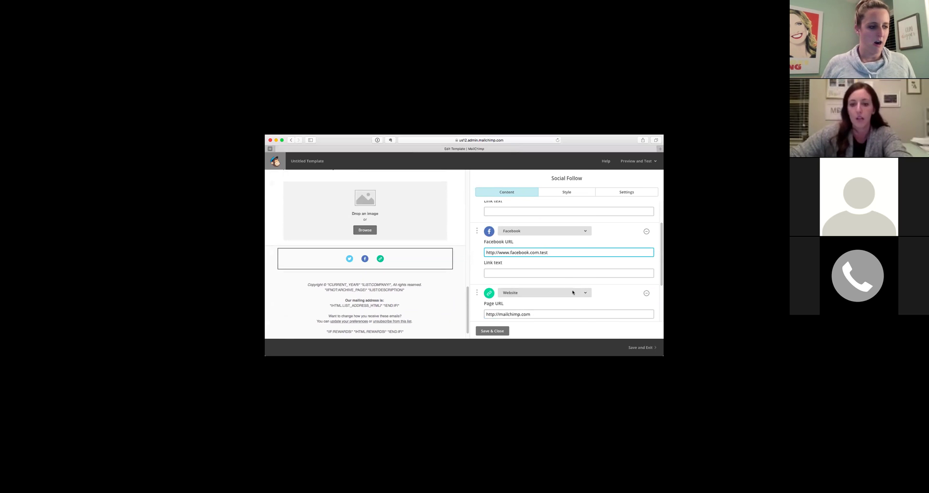
{"action": "left_click", "coordinate": [541, 294]}
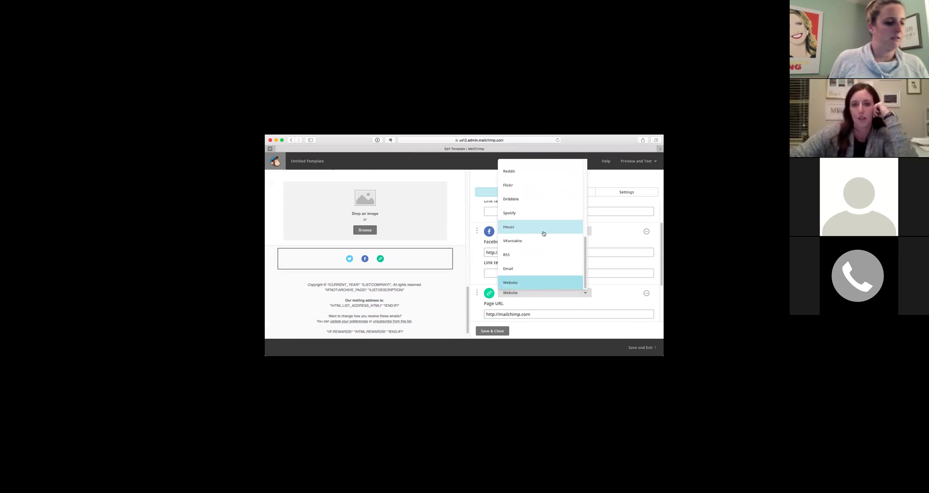
{"action": "scroll", "coordinate": [553, 245], "scroll_direction": "up", "scroll_amount": 3}
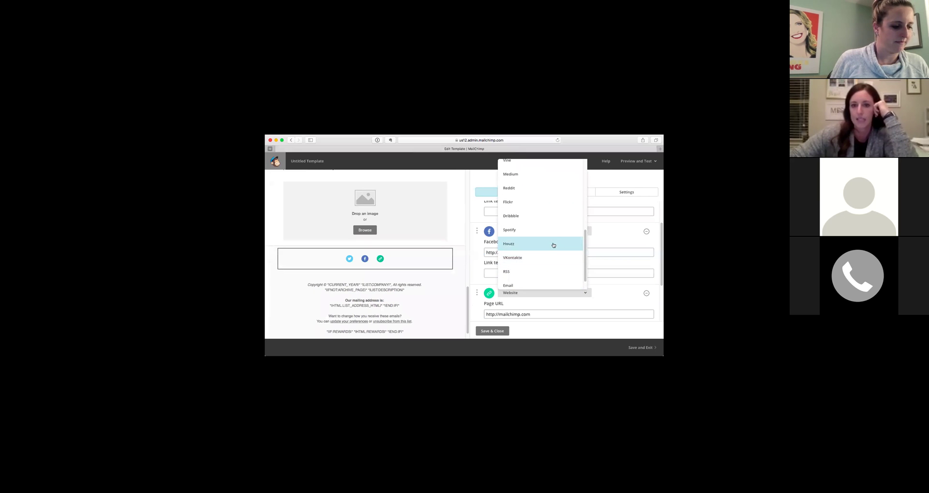
{"action": "scroll", "coordinate": [552, 246], "scroll_direction": "up", "scroll_amount": 4}
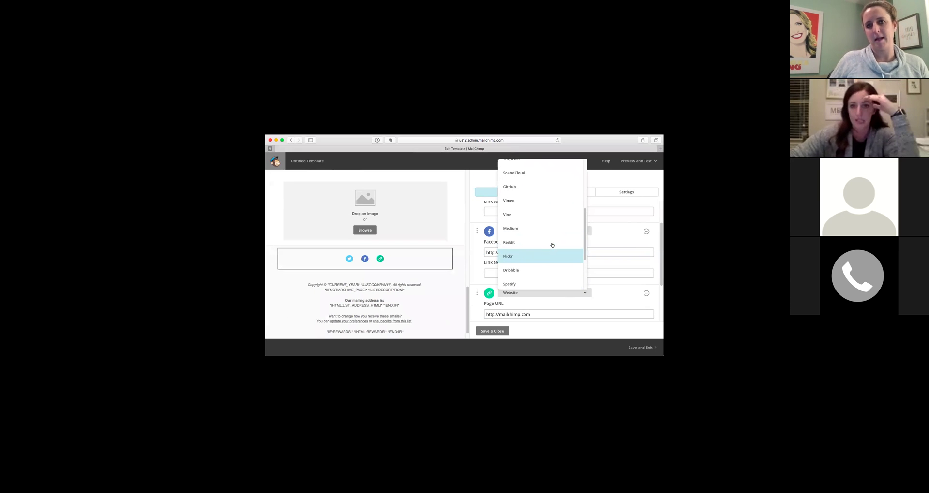
{"action": "scroll", "coordinate": [552, 245], "scroll_direction": "up", "scroll_amount": 4}
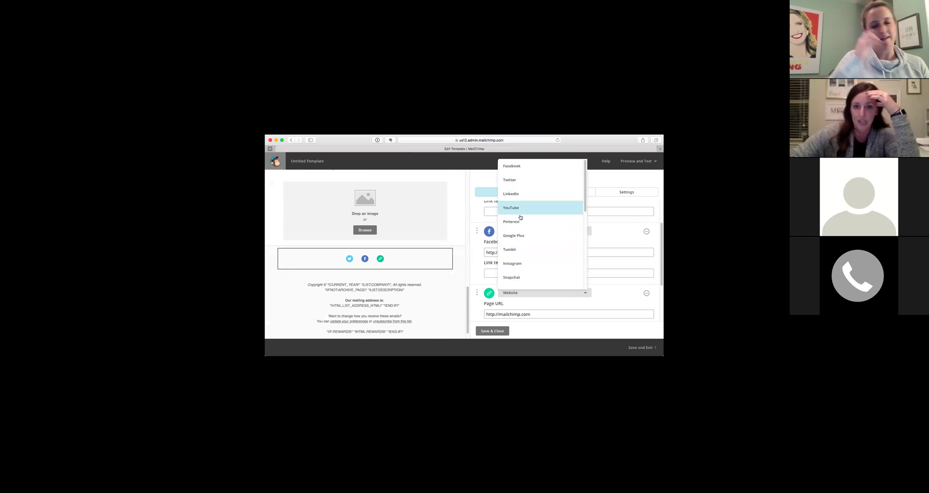
{"action": "left_click", "coordinate": [497, 336]}
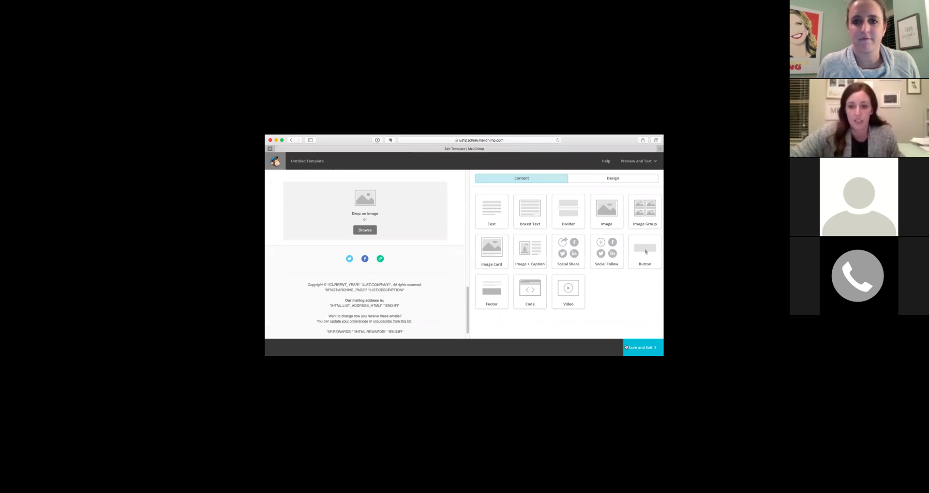
Delete the mailing address and list description lines from the footer.
{"action": "scroll", "coordinate": [375, 276], "scroll_direction": "up", "scroll_amount": 2}
{"action": "scroll", "coordinate": [433, 287], "scroll_direction": "down", "scroll_amount": 3}
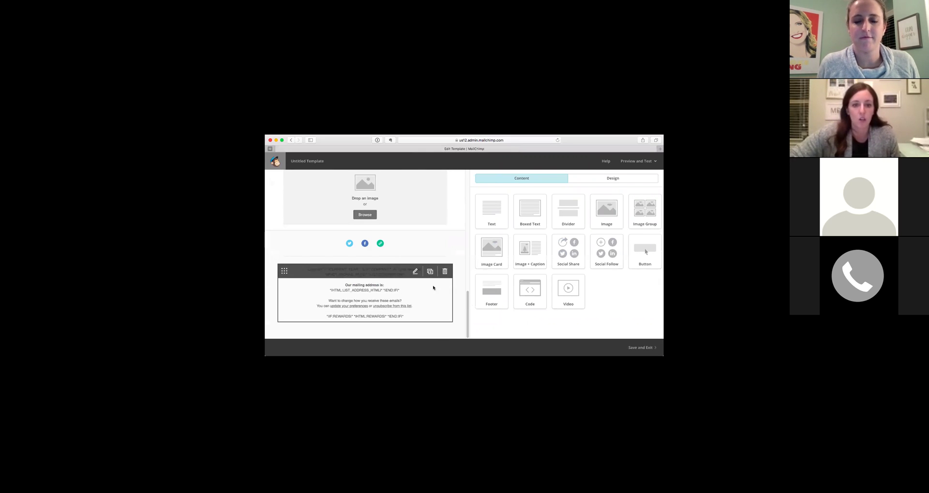
{"action": "left_click", "coordinate": [347, 295]}
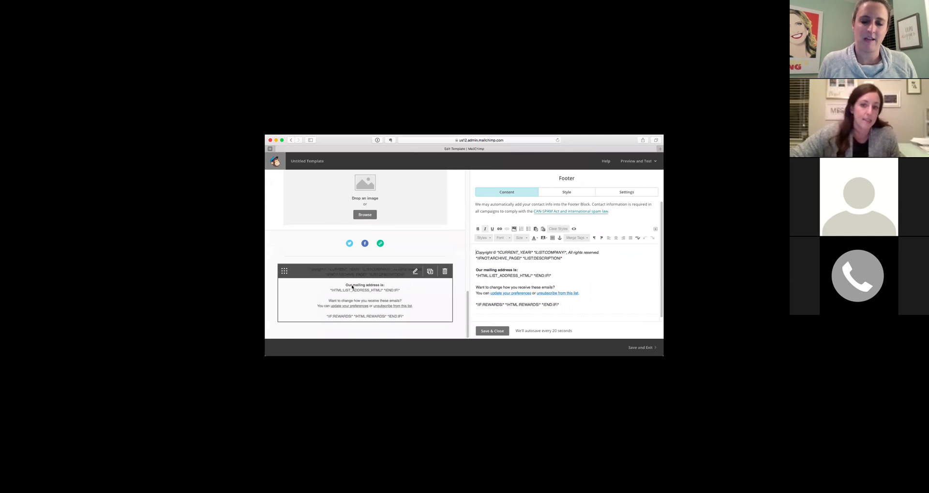
{"action": "left_click", "coordinate": [550, 275]}
{"action": "left_click_drag", "start_coordinate": [548, 274], "coordinate": [474, 264]}
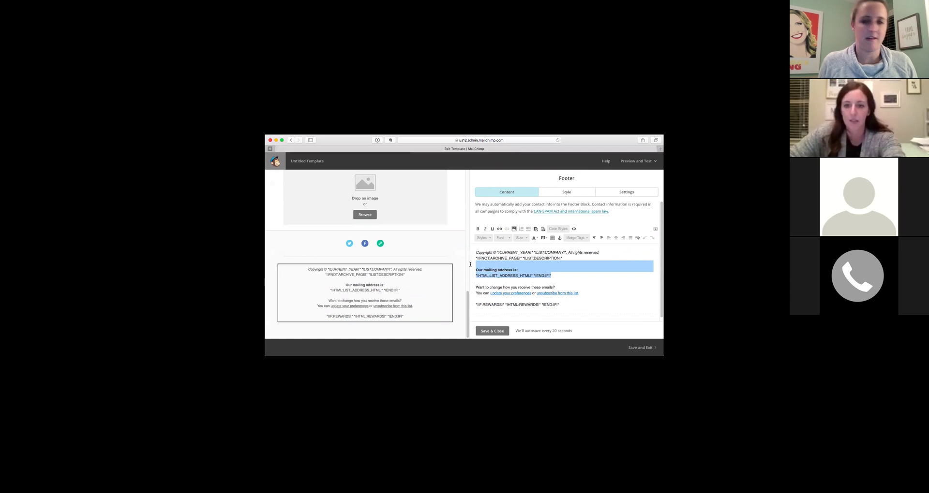
{"action": "key", "text": "BackSpace"}
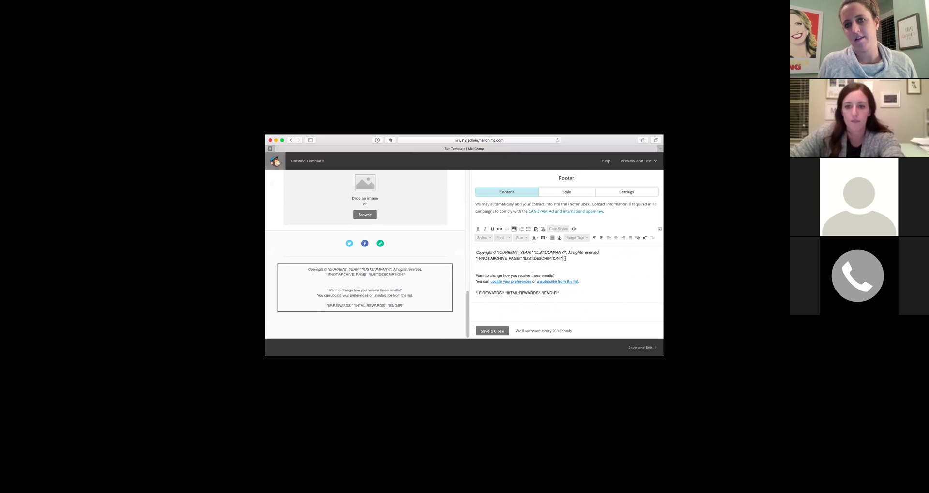
{"action": "triple_click", "coordinate": [484, 261]}
{"action": "key", "text": "BackSpace"}
Change the copyright line to 2018 and TEST, and remove the rewards merge-tag line.
{"action": "left_click_drag", "start_coordinate": [499, 252], "coordinate": [531, 253]}
{"action": "key", "text": "BackSpace"}
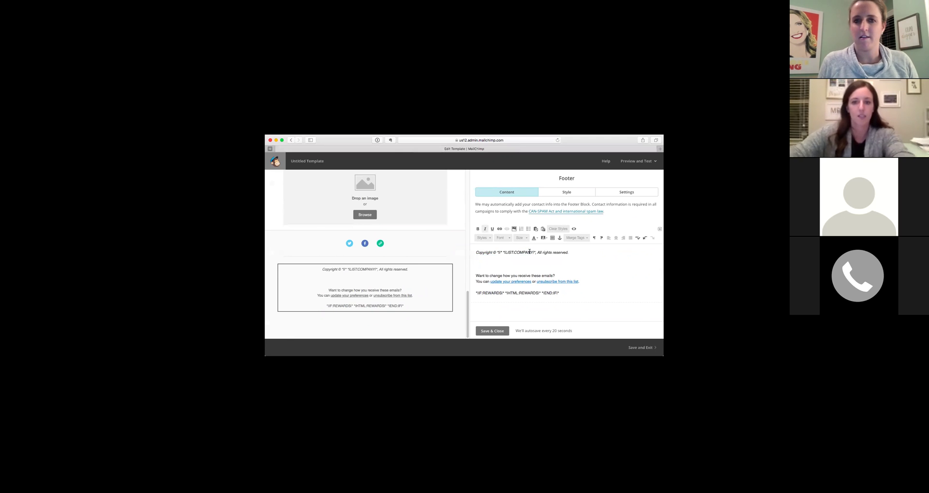
{"action": "type", "text": "2018|* *|"}
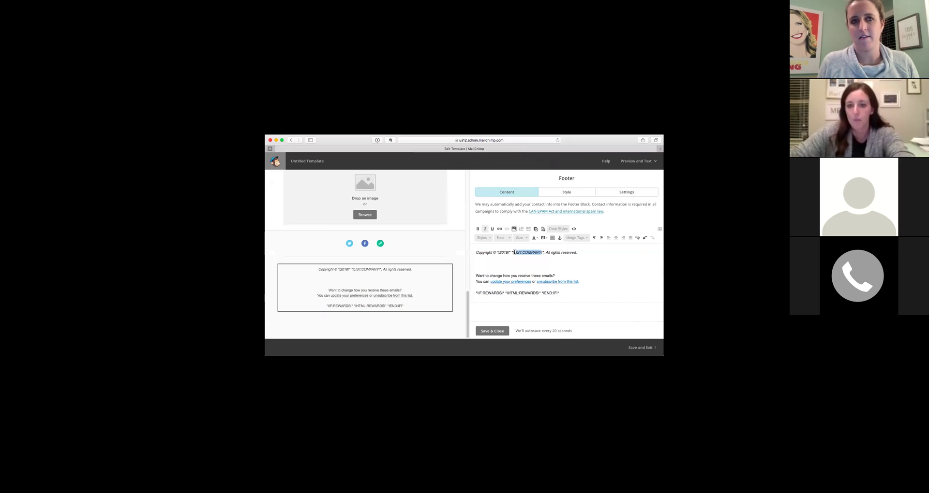
{"action": "type", "text": "TEST"}
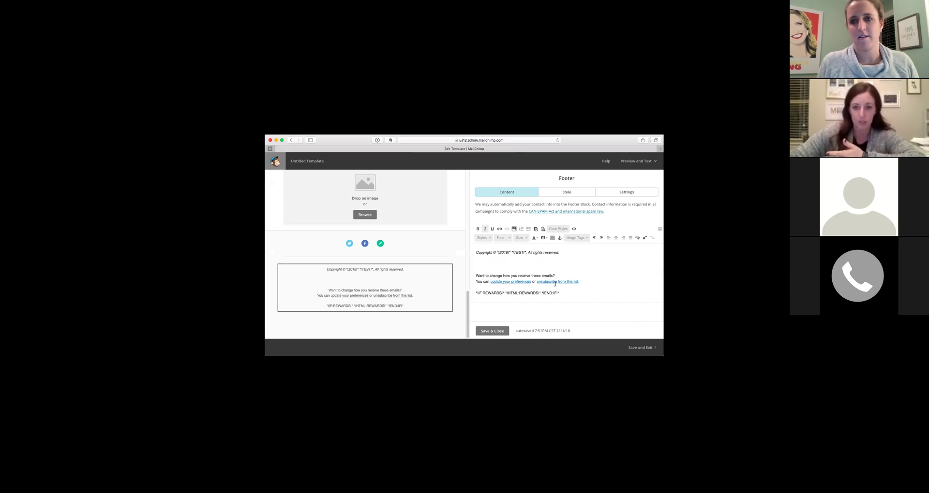
{"action": "left_click_drag", "start_coordinate": [561, 293], "coordinate": [475, 293]}
{"action": "key", "text": "BackSpace"}
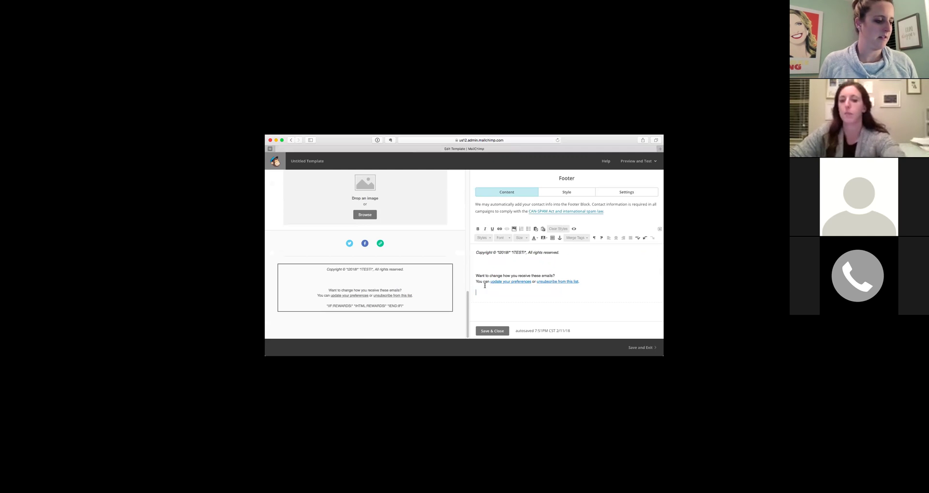
Save the footer edits, decline saving the design as a template, and return to Templates.
{"action": "left_click", "coordinate": [493, 331]}
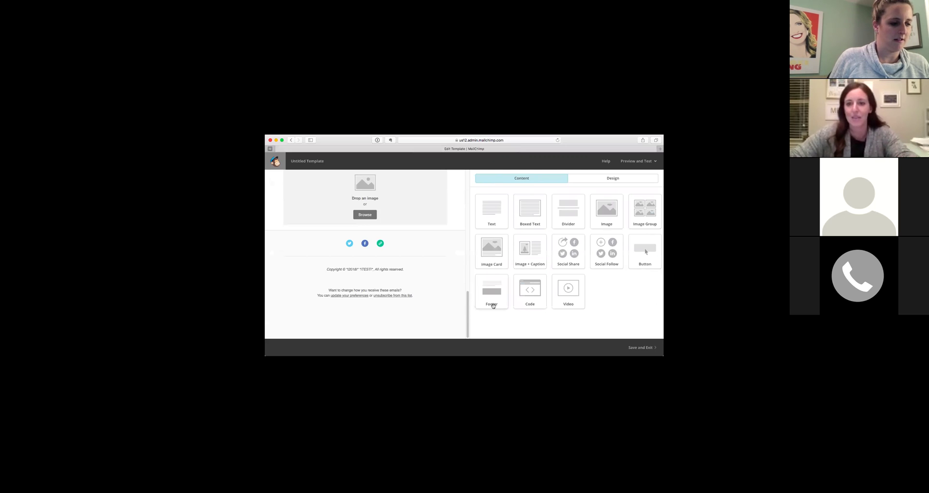
{"action": "scroll", "coordinate": [429, 295], "scroll_direction": "up", "scroll_amount": 15}
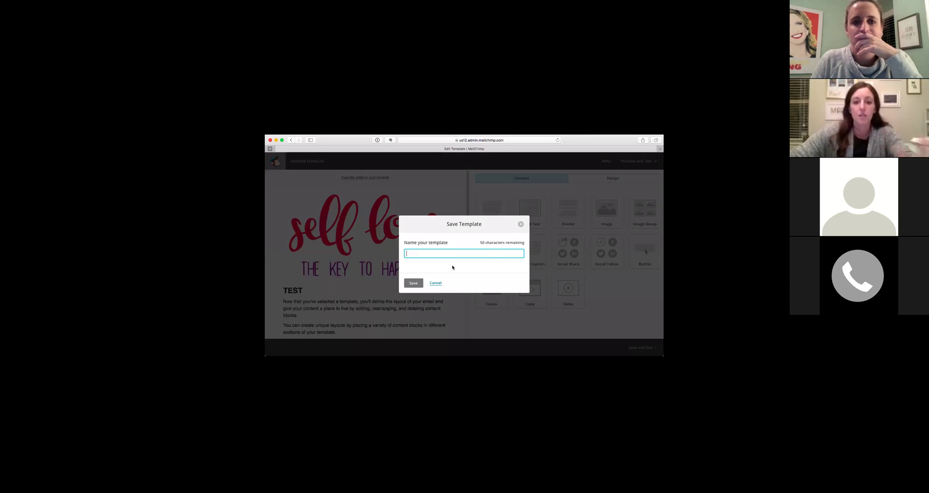
{"action": "left_click", "coordinate": [436, 283]}
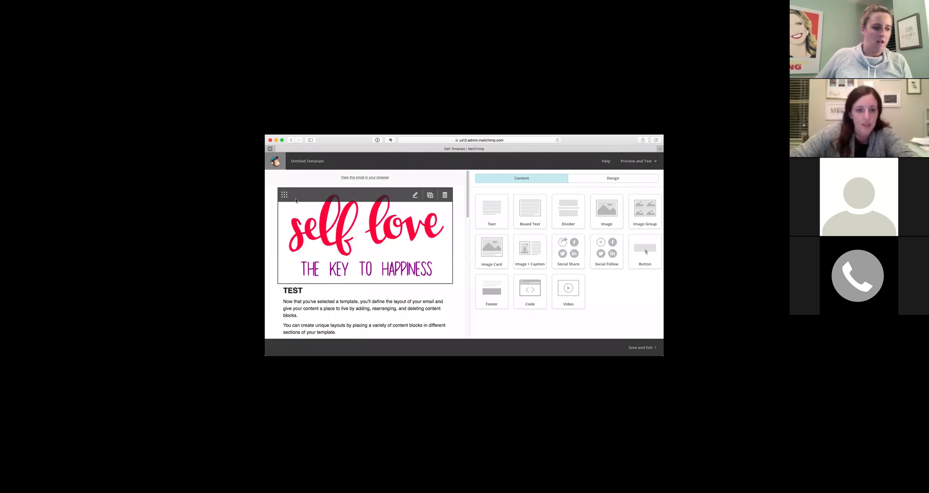
{"action": "left_click", "coordinate": [290, 141]}
{"action": "left_click", "coordinate": [289, 142]}
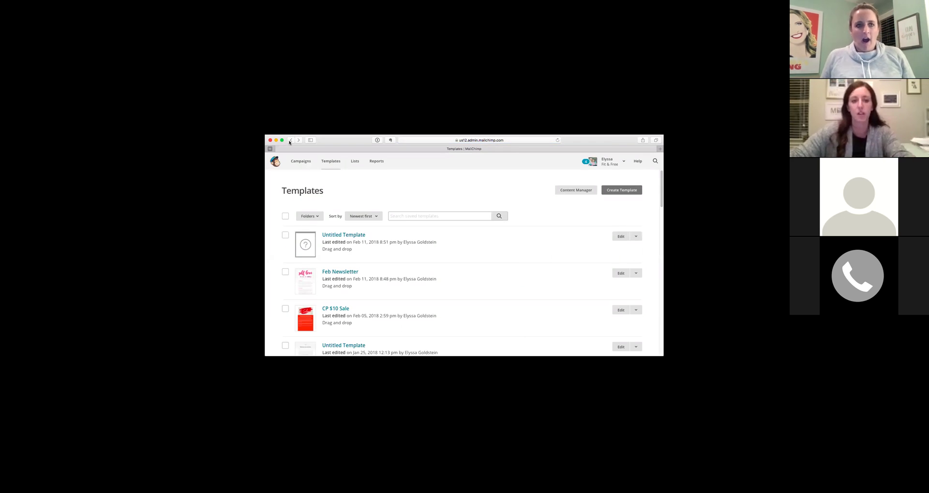
Delete the Untitled Template, confirming with DELETE, then open Feb Newsletter's action menu.
{"action": "left_click", "coordinate": [285, 236]}
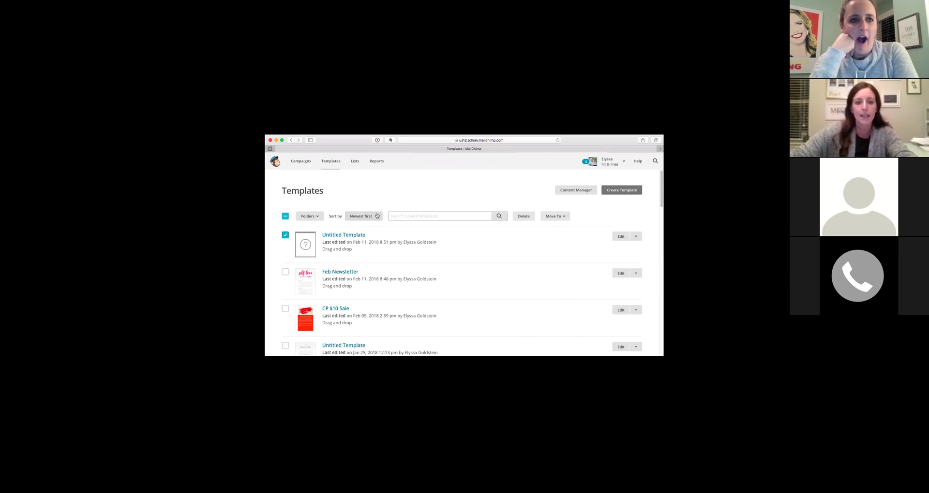
{"action": "left_click", "coordinate": [524, 218]}
{"action": "type", "text": "DELETE"}
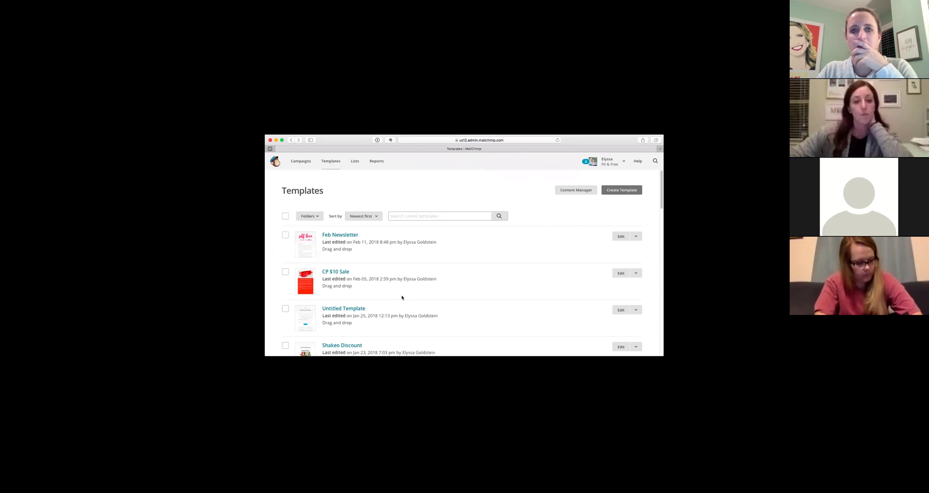
{"action": "left_click", "coordinate": [636, 237]}
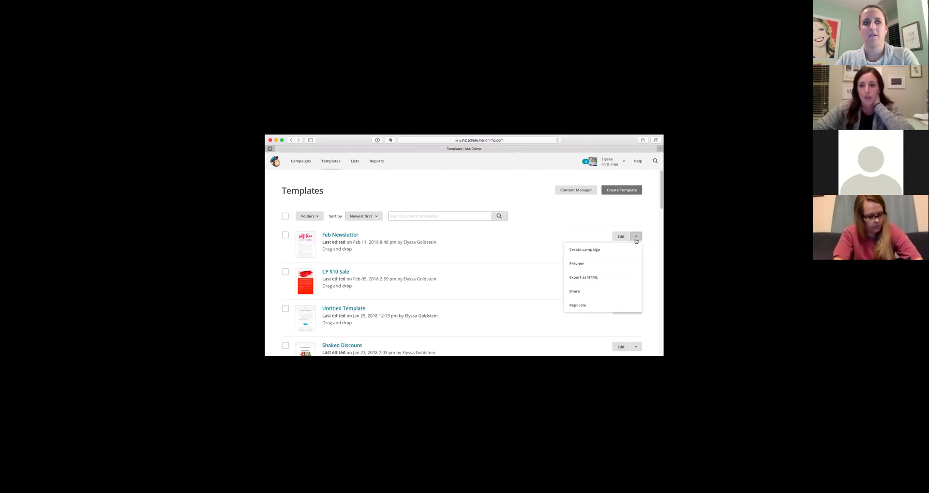
Select Feb Newsletter's share-by-URL link, then return to the Templates list.
{"action": "left_click", "coordinate": [564, 288]}
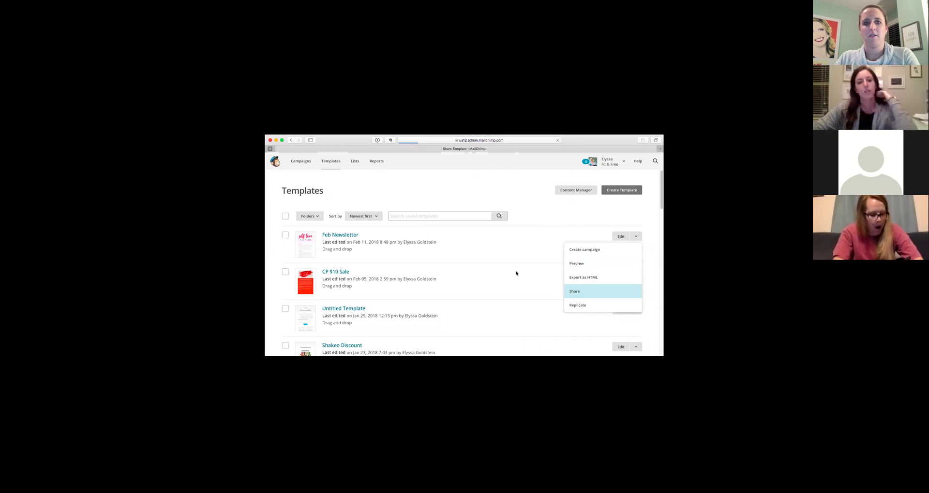
{"action": "scroll", "coordinate": [400, 279], "scroll_direction": "down", "scroll_amount": 1}
{"action": "scroll", "coordinate": [400, 279], "scroll_direction": "down", "scroll_amount": 3}
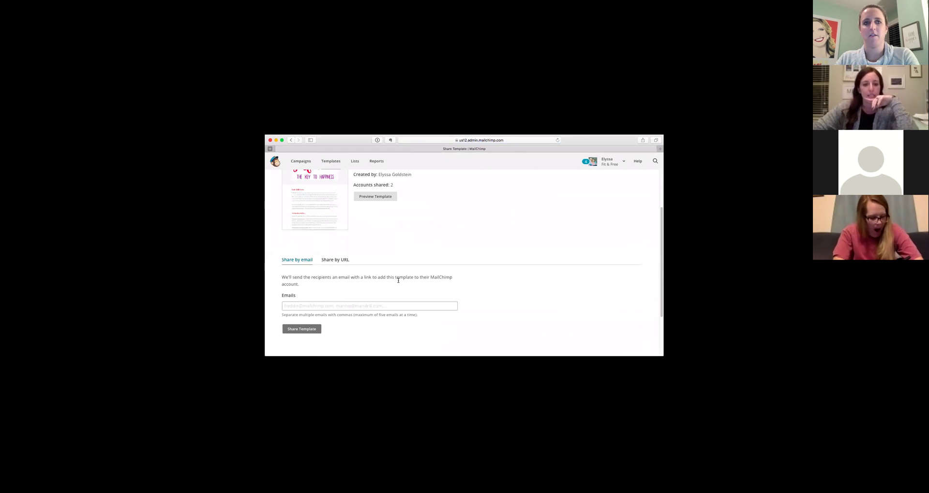
{"action": "left_click", "coordinate": [334, 261]}
{"action": "left_click", "coordinate": [307, 299]}
{"action": "left_click_drag", "start_coordinate": [307, 298], "coordinate": [284, 296]}
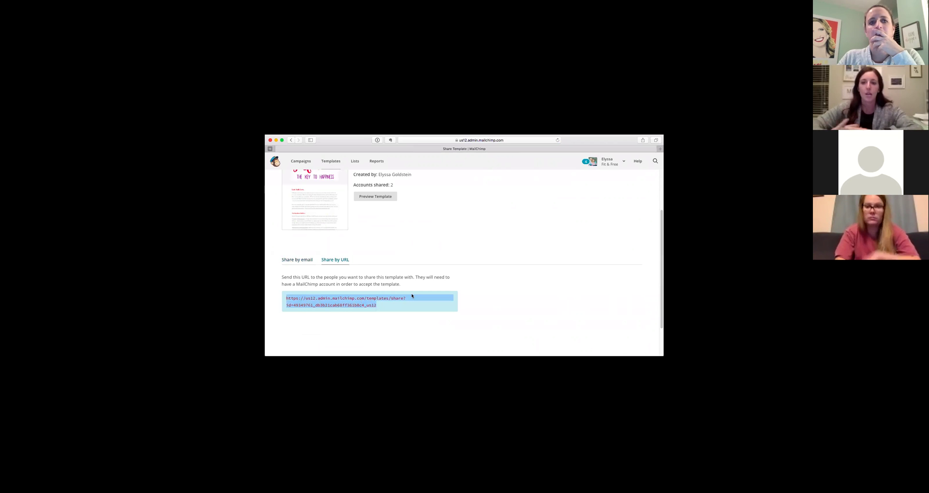
{"action": "scroll", "coordinate": [394, 258], "scroll_direction": "up", "scroll_amount": 2}
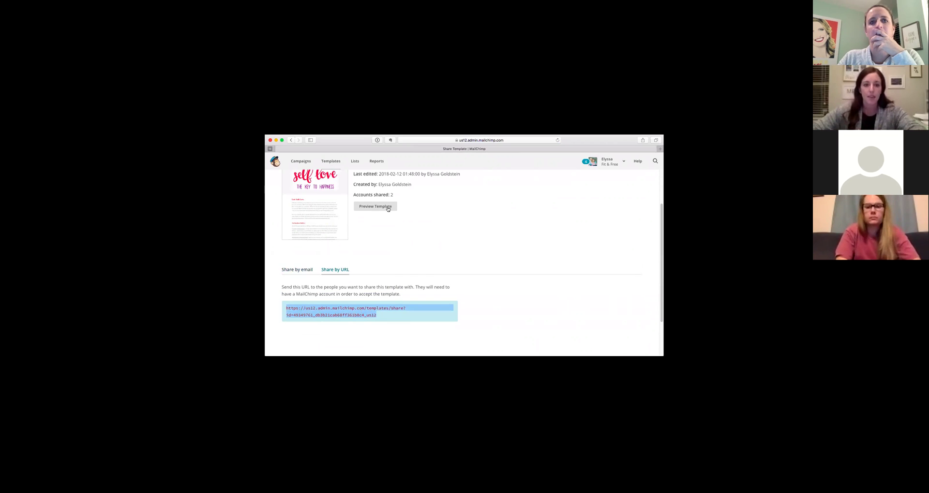
{"action": "left_click", "coordinate": [329, 162]}
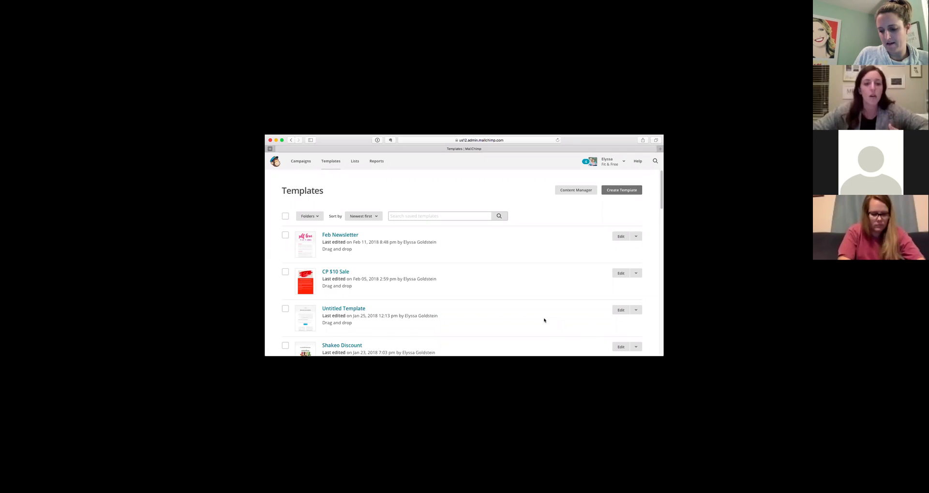
Browse down to the Preseason templates and open Preseason Day 3 in the editor.
{"action": "scroll", "coordinate": [556, 325], "scroll_direction": "down", "scroll_amount": 5}
{"action": "scroll", "coordinate": [536, 312], "scroll_direction": "down", "scroll_amount": 10}
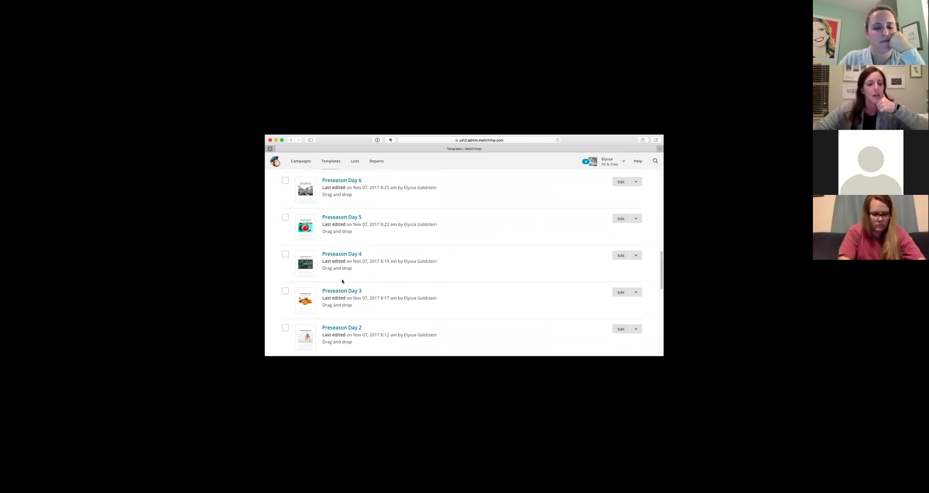
{"action": "scroll", "coordinate": [360, 306], "scroll_direction": "down", "scroll_amount": 2}
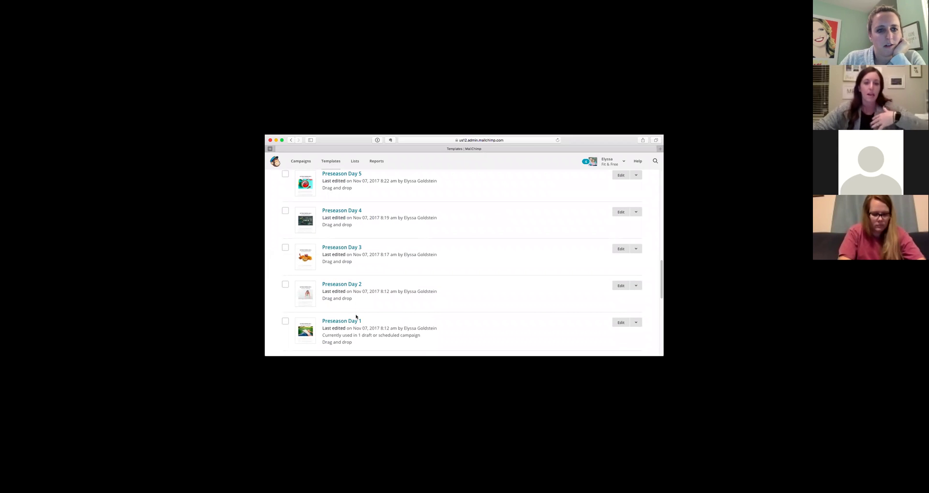
{"action": "scroll", "coordinate": [356, 316], "scroll_direction": "down", "scroll_amount": 2}
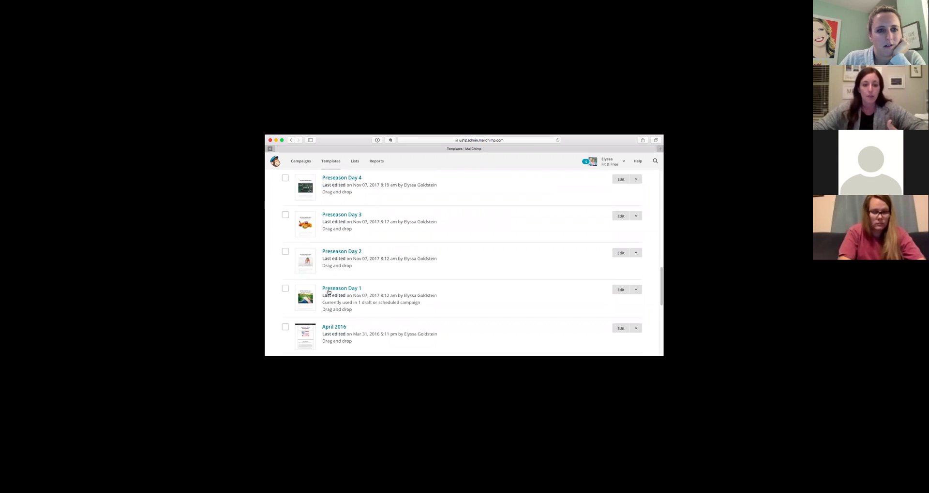
{"action": "scroll", "coordinate": [360, 245], "scroll_direction": "up", "scroll_amount": 4}
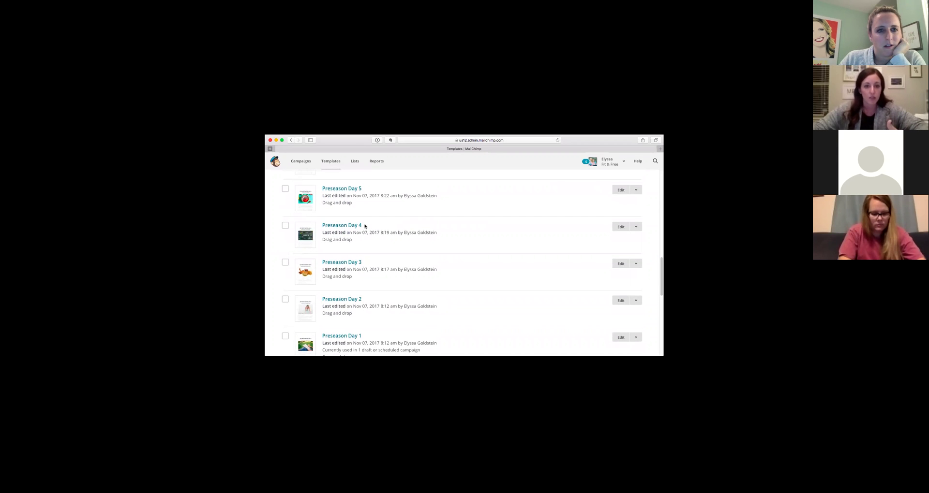
{"action": "scroll", "coordinate": [363, 227], "scroll_direction": "up", "scroll_amount": 3}
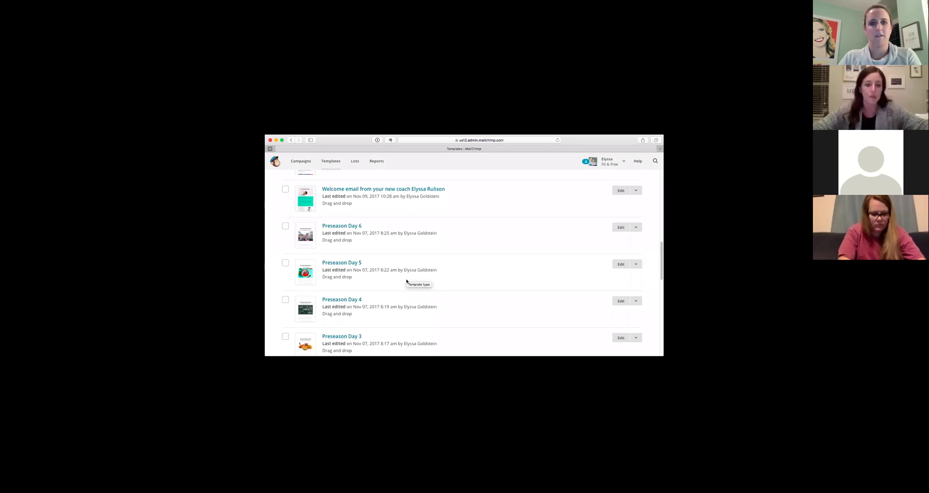
{"action": "scroll", "coordinate": [387, 285], "scroll_direction": "down", "scroll_amount": 3}
{"action": "left_click", "coordinate": [334, 254]}
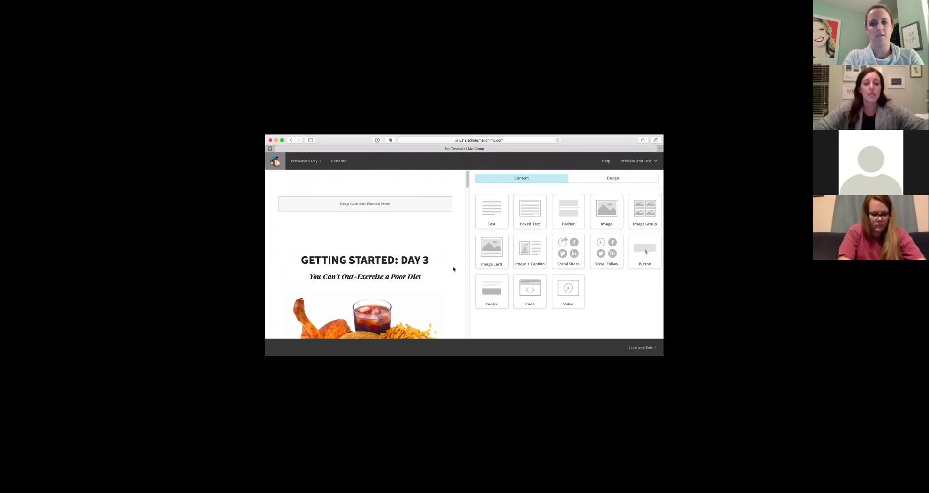
Scroll through Preseason Day 3, then save it and go back to the Templates library.
{"action": "scroll", "coordinate": [453, 271], "scroll_direction": "down", "scroll_amount": 2}
{"action": "scroll", "coordinate": [453, 273], "scroll_direction": "down", "scroll_amount": 10}
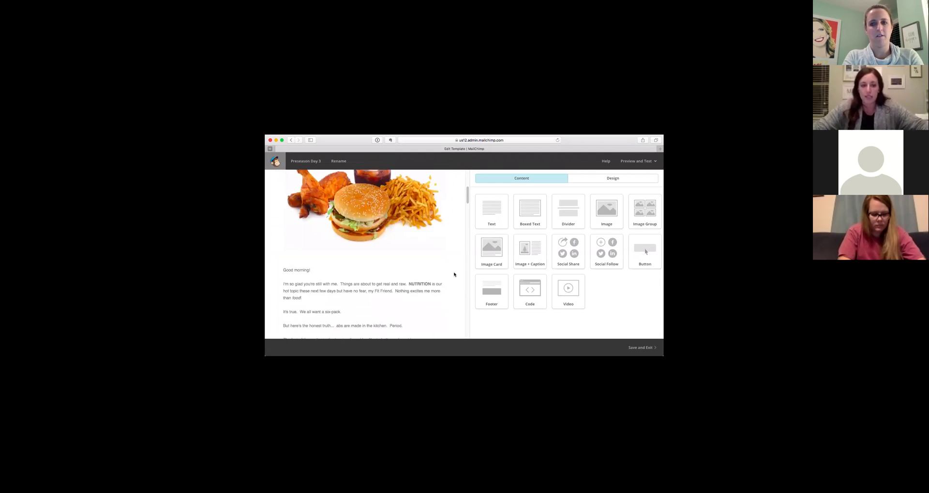
{"action": "scroll", "coordinate": [454, 275], "scroll_direction": "down", "scroll_amount": 4}
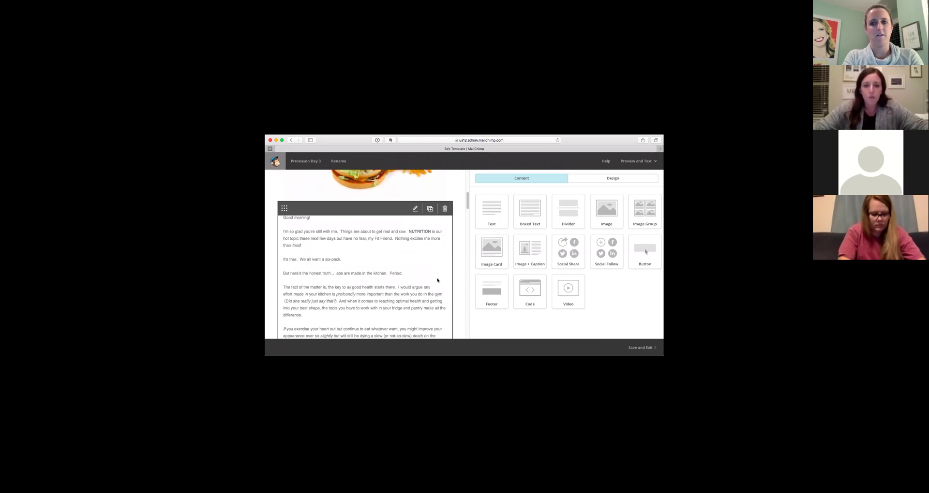
{"action": "scroll", "coordinate": [435, 278], "scroll_direction": "down", "scroll_amount": 14}
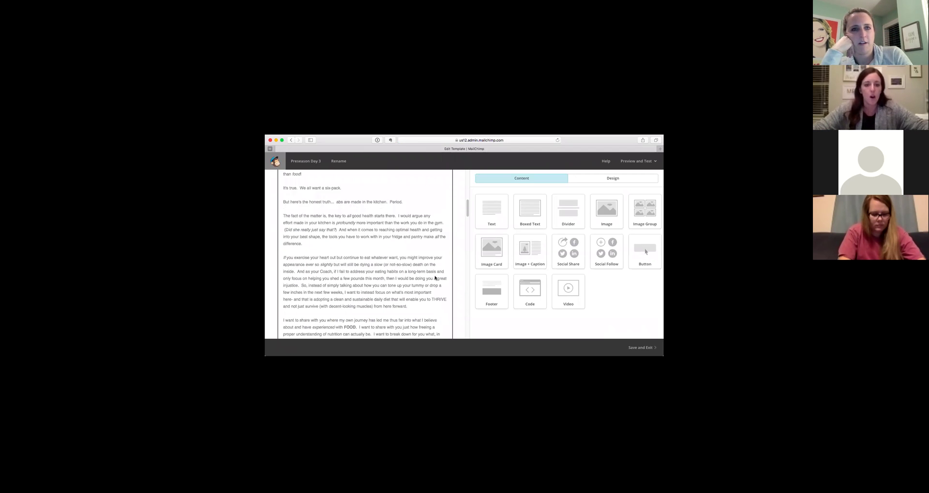
{"action": "scroll", "coordinate": [435, 278], "scroll_direction": "down", "scroll_amount": 7}
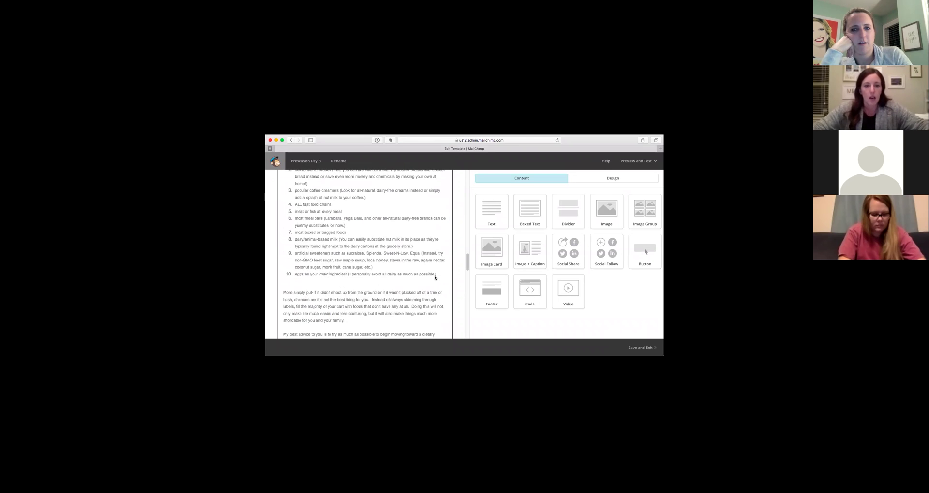
{"action": "scroll", "coordinate": [435, 278], "scroll_direction": "down", "scroll_amount": 15}
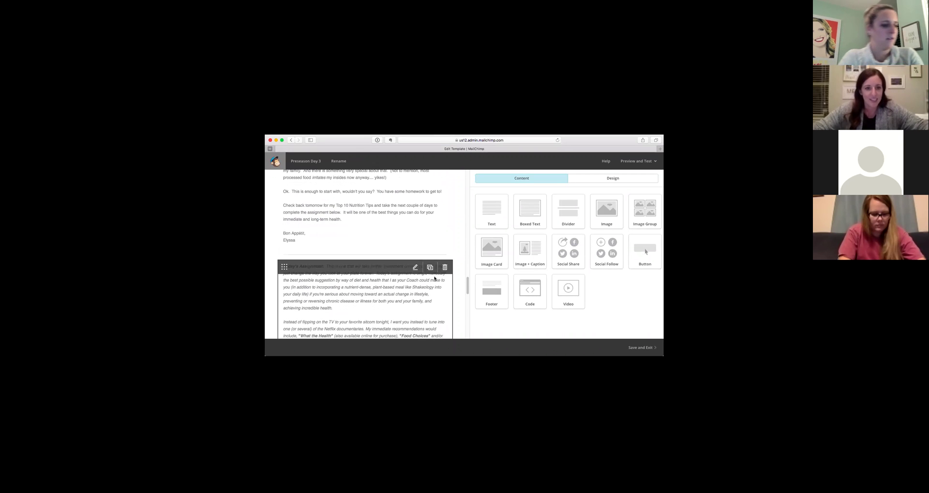
{"action": "scroll", "coordinate": [434, 278], "scroll_direction": "down", "scroll_amount": 2}
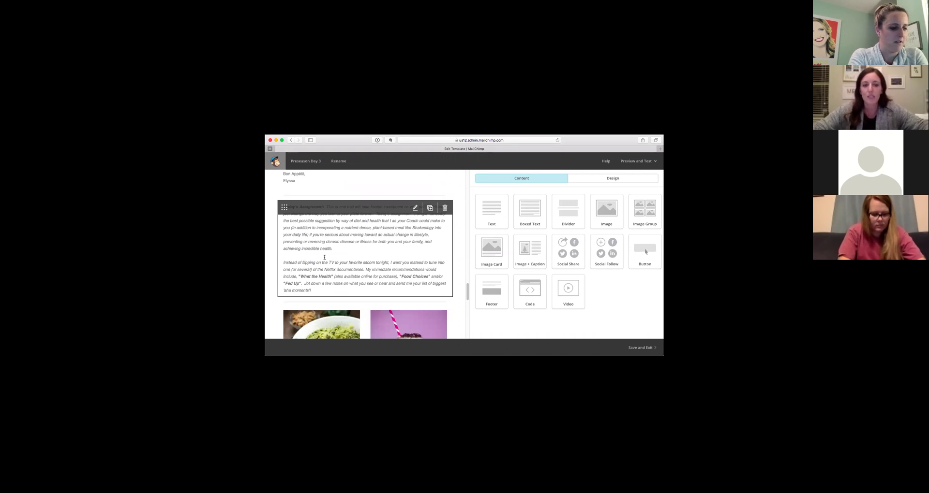
{"action": "scroll", "coordinate": [431, 286], "scroll_direction": "down", "scroll_amount": 2}
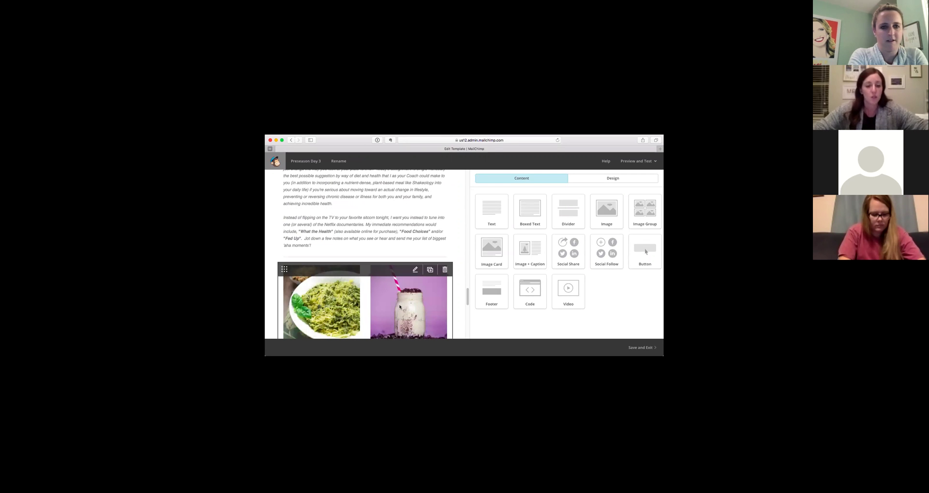
{"action": "scroll", "coordinate": [400, 307], "scroll_direction": "down", "scroll_amount": 1}
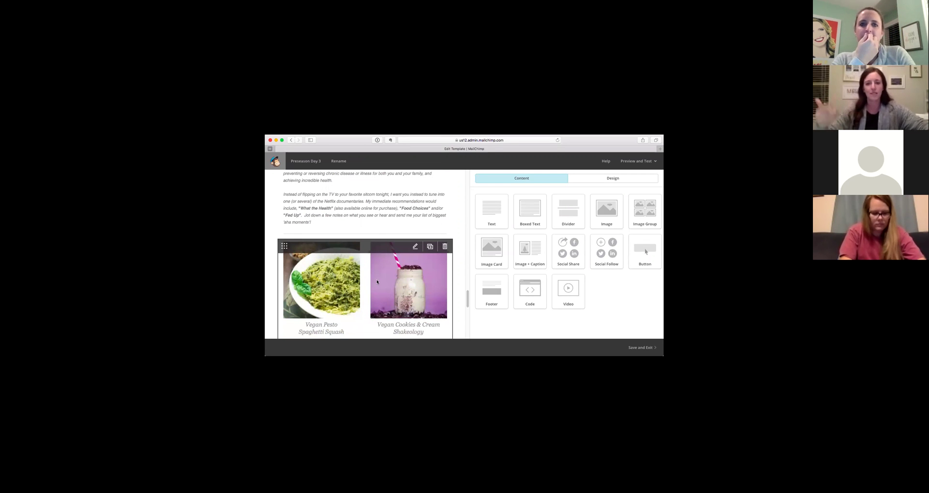
{"action": "scroll", "coordinate": [379, 279], "scroll_direction": "down", "scroll_amount": 10}
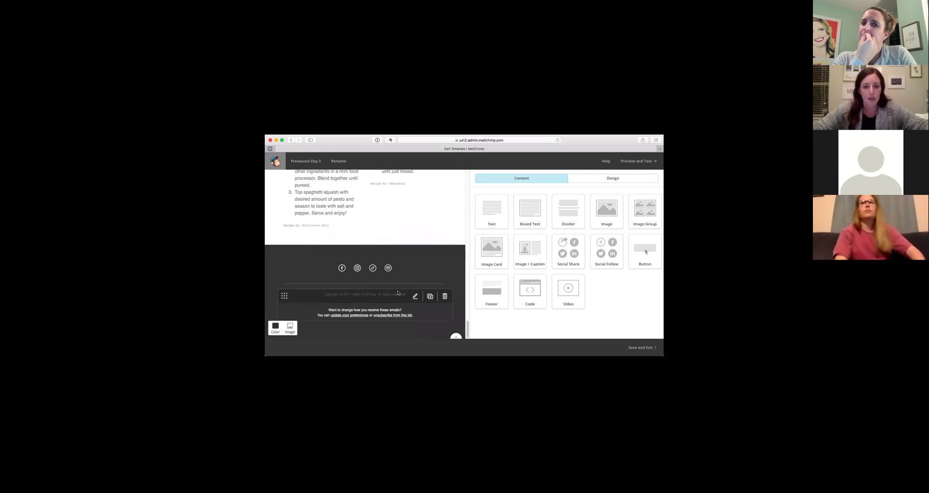
{"action": "left_click", "coordinate": [649, 347]}
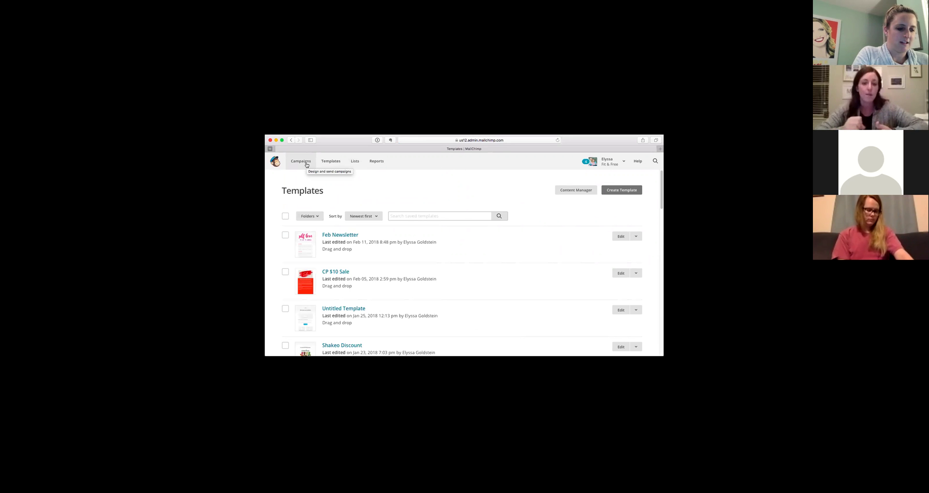
Go to the Campaigns list, dismissing the first campaign creation chooser.
{"action": "left_click", "coordinate": [301, 164]}
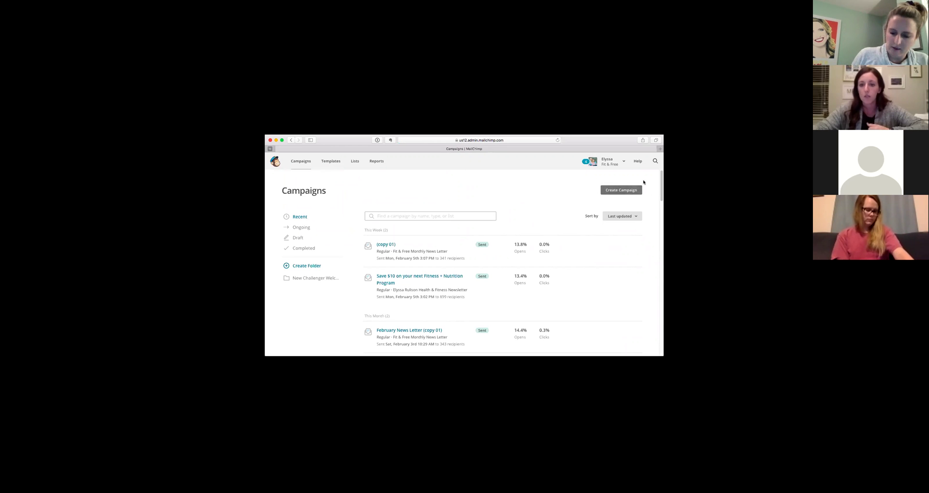
{"action": "left_click", "coordinate": [630, 190]}
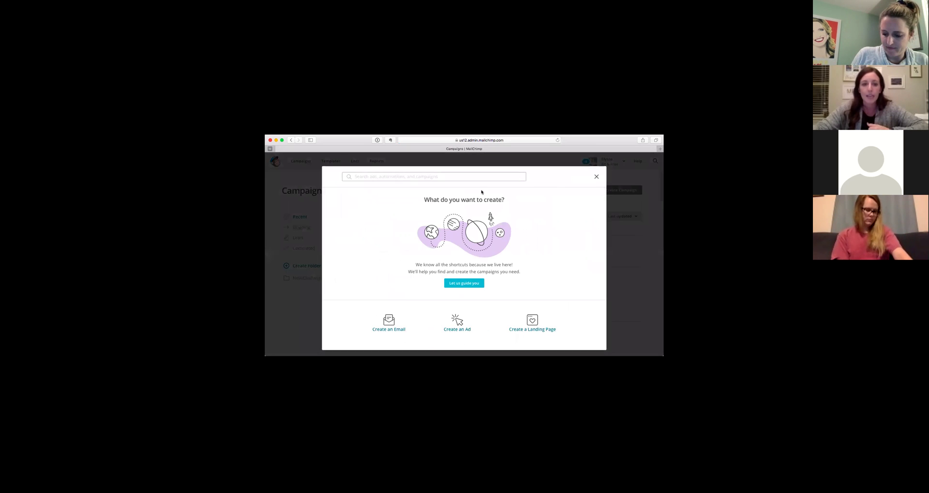
{"action": "left_click", "coordinate": [595, 179]}
Browse the sent campaigns and reopen the 'What do you want to create?' chooser.
{"action": "scroll", "coordinate": [442, 224], "scroll_direction": "down", "scroll_amount": 1}
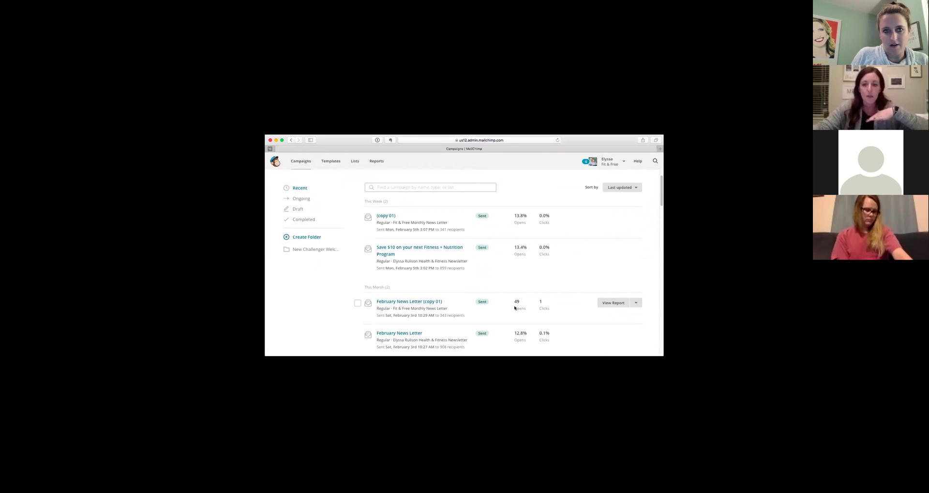
{"action": "scroll", "coordinate": [556, 307], "scroll_direction": "down", "scroll_amount": 2}
{"action": "scroll", "coordinate": [558, 314], "scroll_direction": "down", "scroll_amount": 1}
{"action": "scroll", "coordinate": [564, 309], "scroll_direction": "down", "scroll_amount": 1}
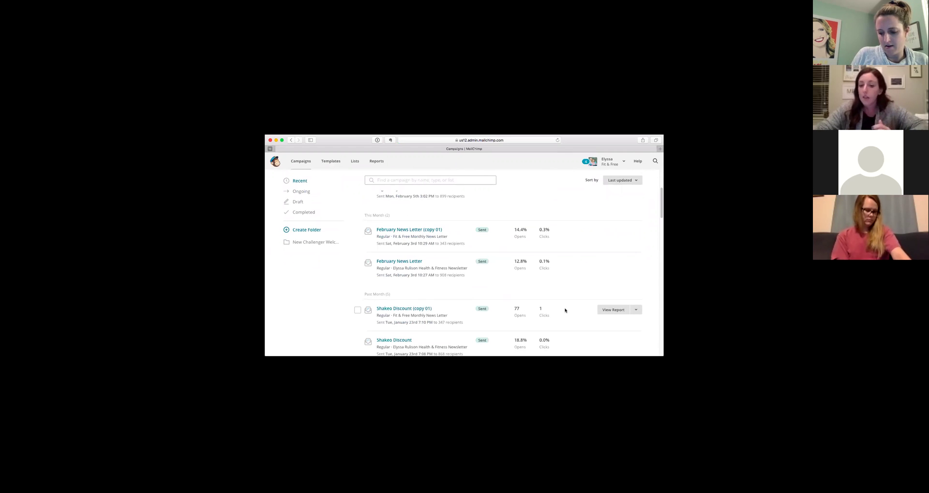
{"action": "scroll", "coordinate": [564, 310], "scroll_direction": "down", "scroll_amount": 1}
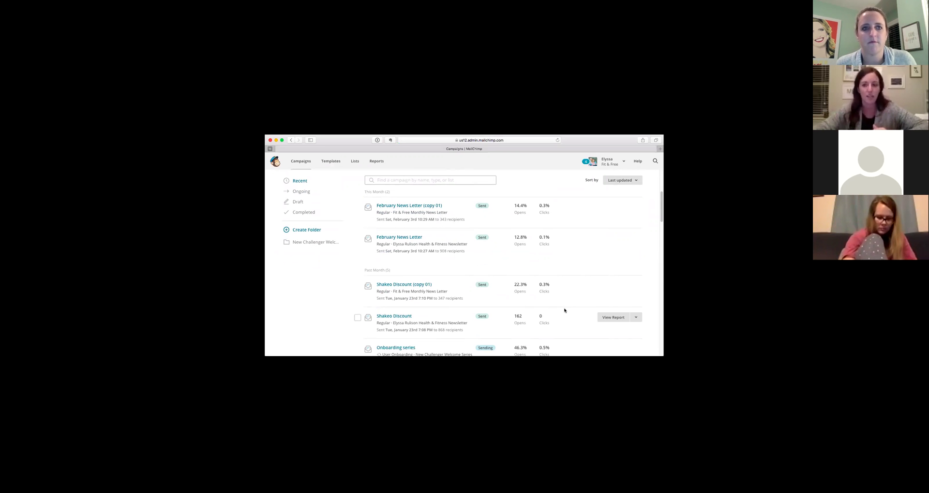
{"action": "scroll", "coordinate": [566, 290], "scroll_direction": "up", "scroll_amount": 3}
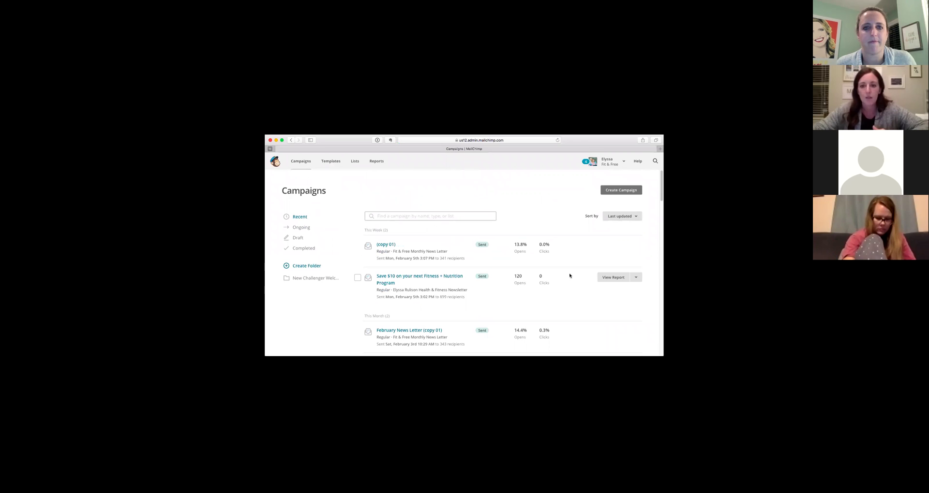
{"action": "left_click", "coordinate": [627, 190]}
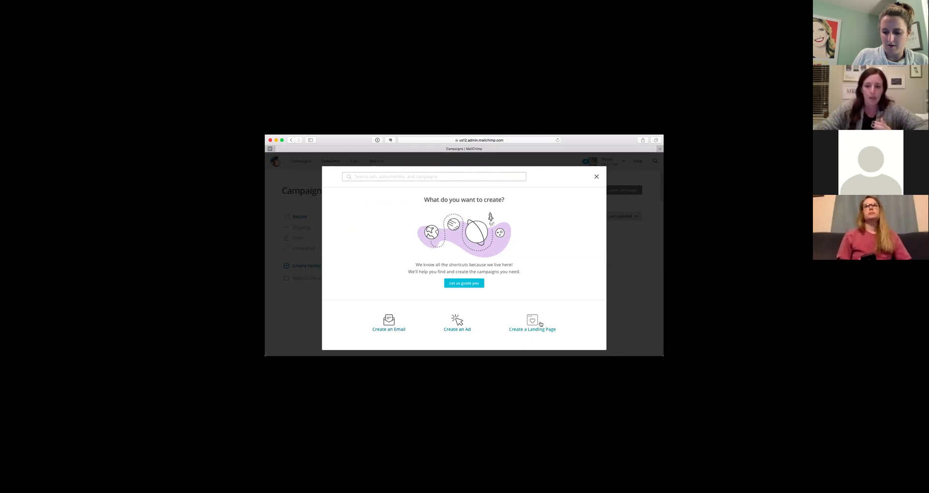
Start a new regular email campaign named TEST.
{"action": "left_click", "coordinate": [388, 322]}
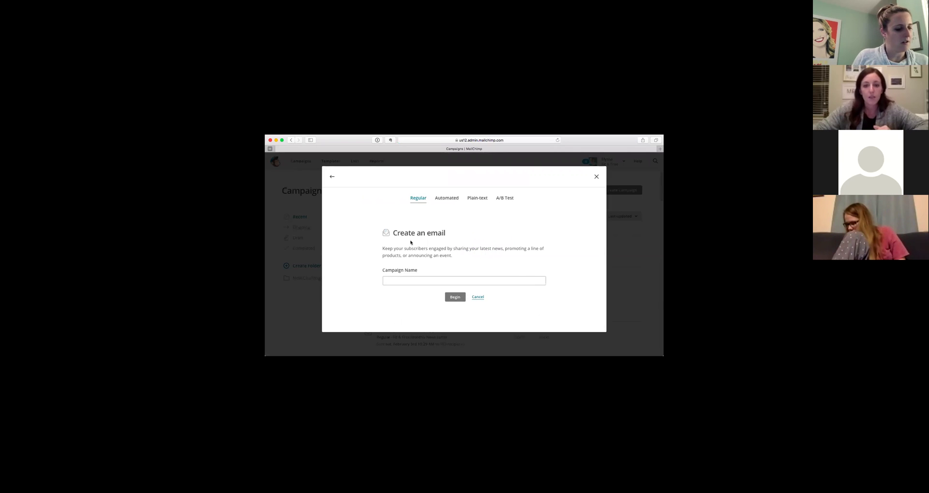
{"action": "left_click", "coordinate": [416, 284]}
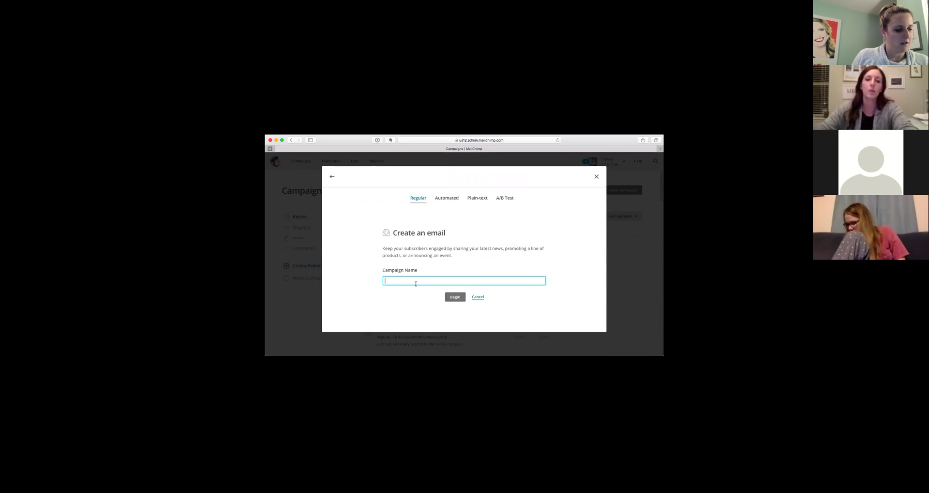
{"action": "type", "text": "TEST"}
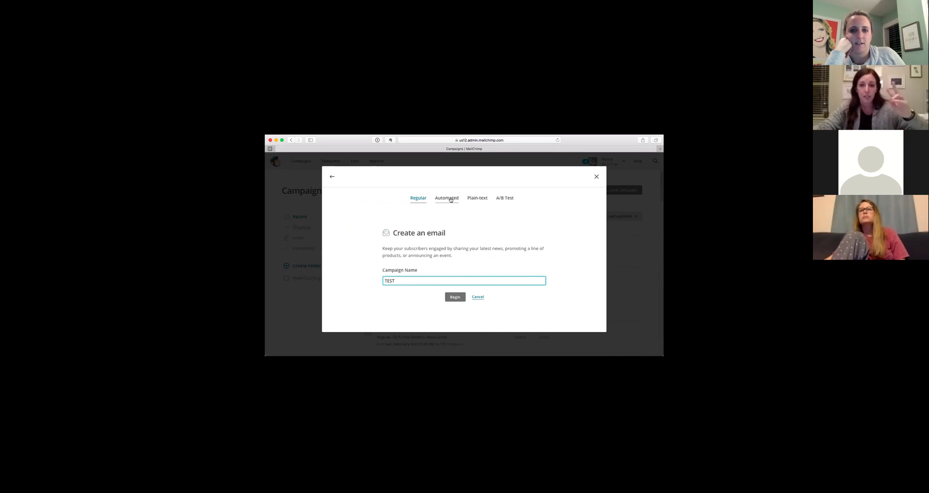
Set up a Welcome new subscribers automation named 'Challenger welcome TEST' for the New Challenger Welcome Series list.
{"action": "left_click", "coordinate": [449, 200]}
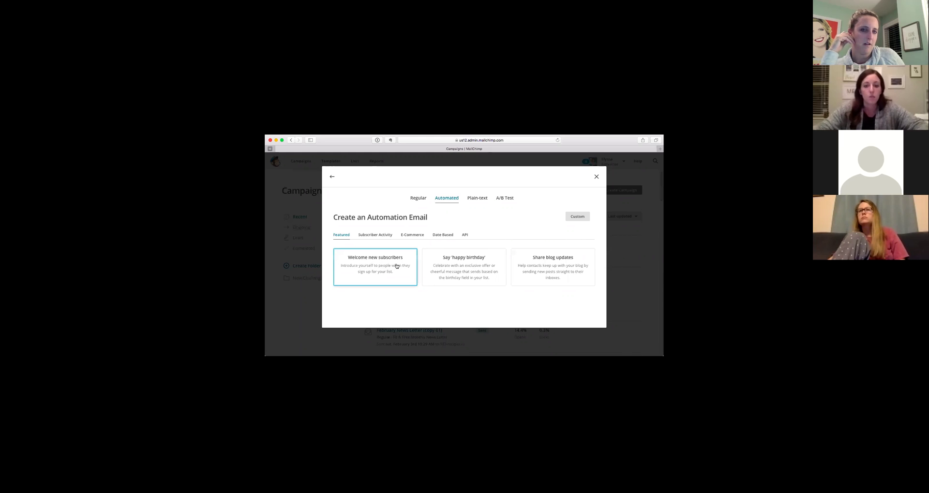
{"action": "left_click", "coordinate": [374, 268]}
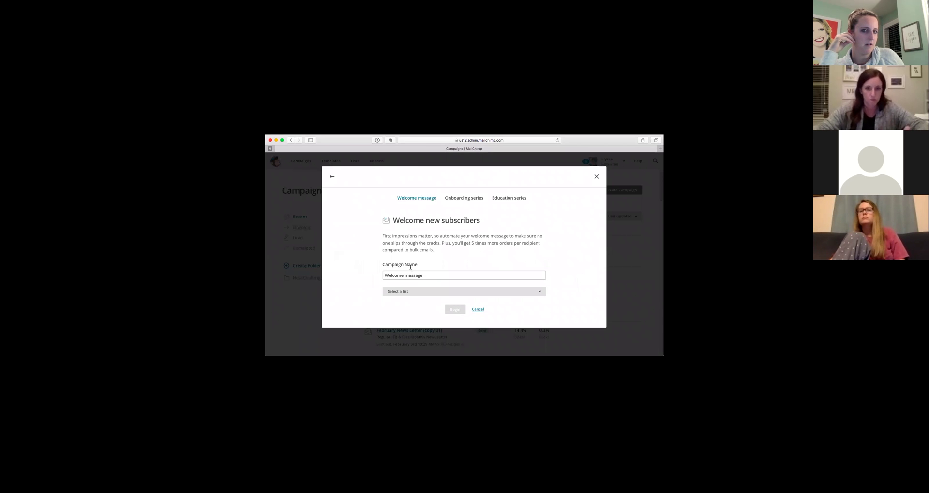
{"action": "left_click_drag", "start_coordinate": [433, 276], "coordinate": [355, 271]}
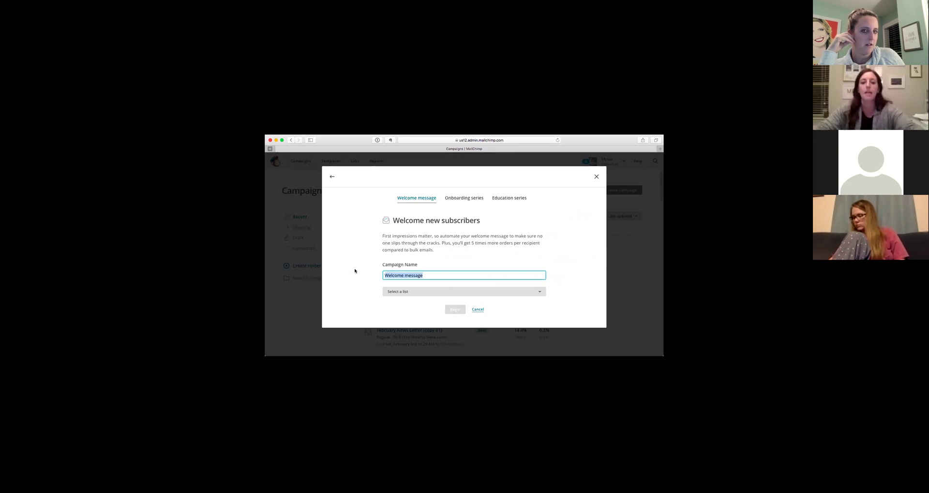
{"action": "type", "text": "Challenger welcome TEST"}
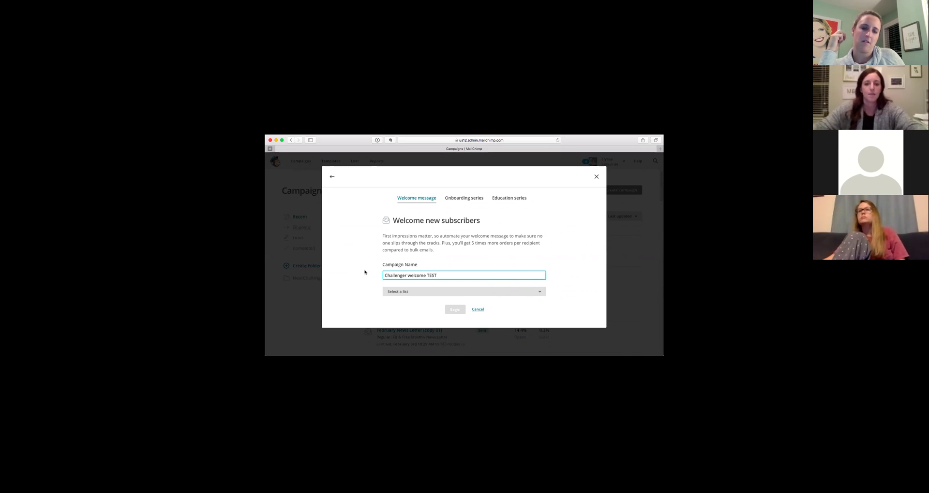
{"action": "left_click", "coordinate": [407, 292]}
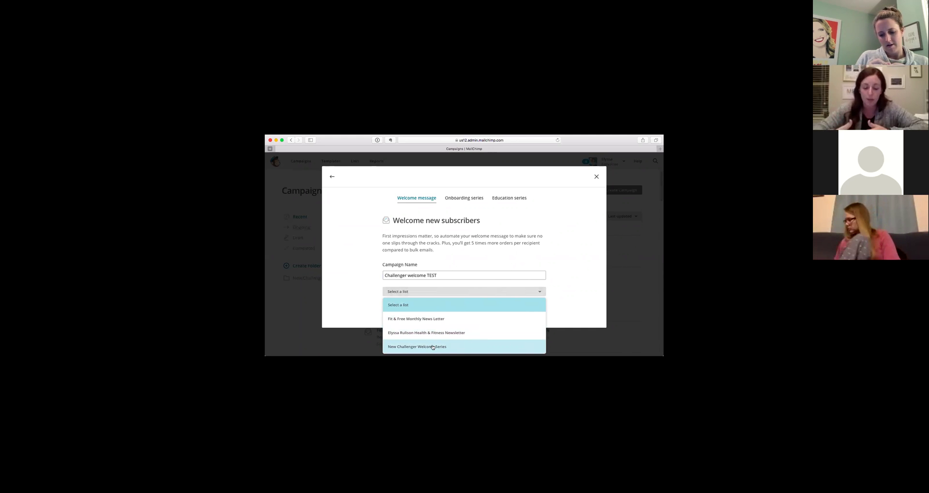
{"action": "left_click", "coordinate": [432, 347]}
{"action": "left_click", "coordinate": [457, 311]}
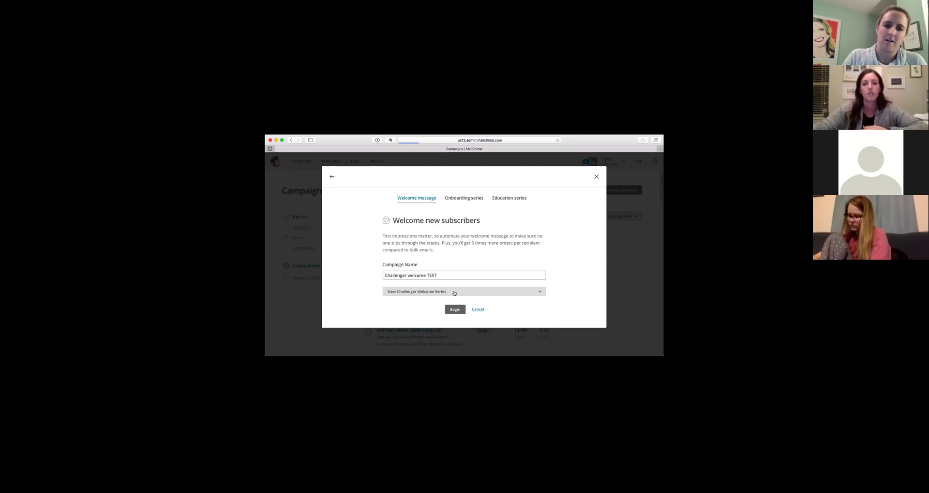
Switch to the Onboarding series type and create it for the New Challenger Welcome Series list.
{"action": "left_click", "coordinate": [460, 199]}
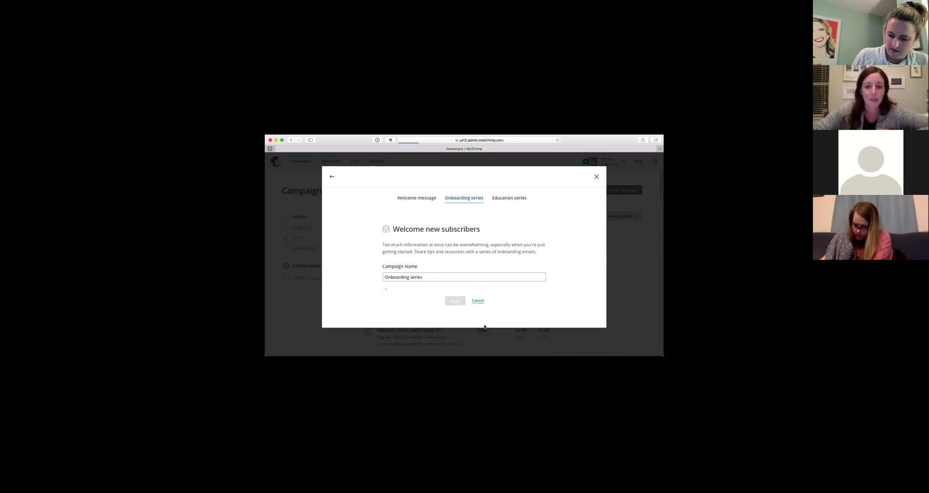
{"action": "left_click", "coordinate": [477, 301]}
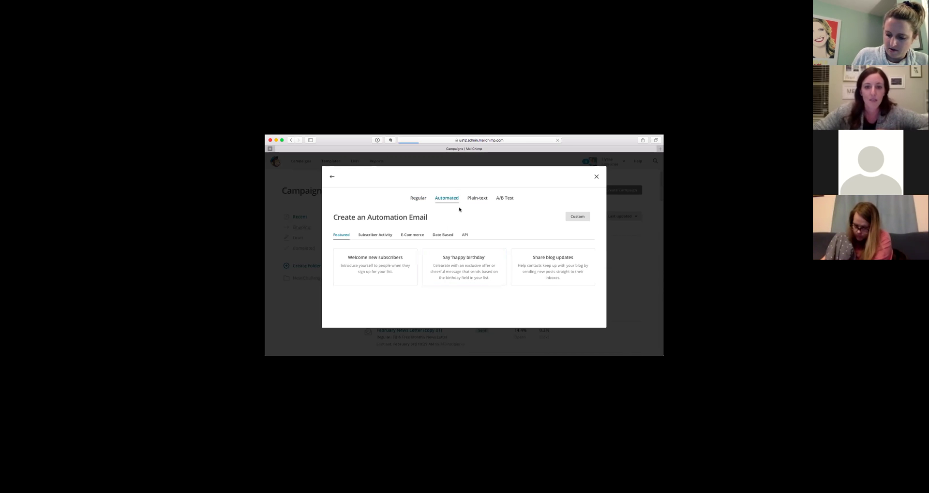
{"action": "left_click", "coordinate": [367, 272]}
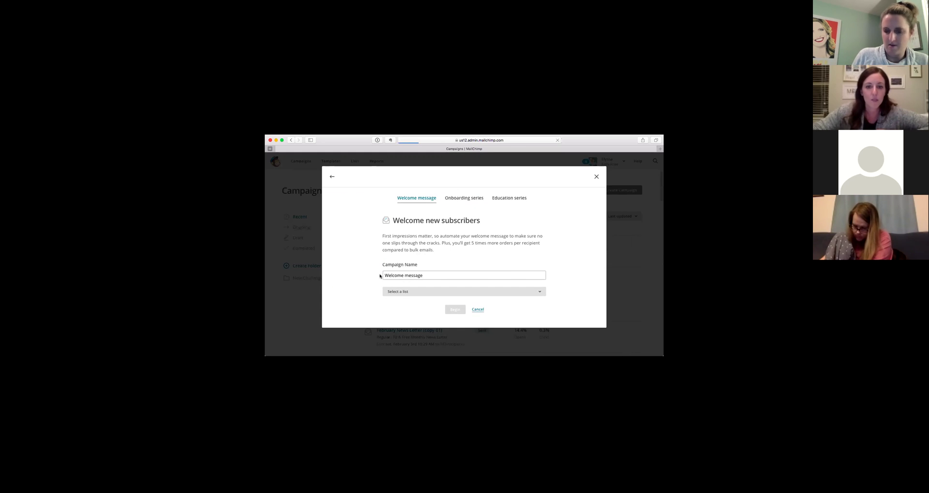
{"action": "left_click", "coordinate": [463, 199]}
{"action": "left_click", "coordinate": [418, 290]}
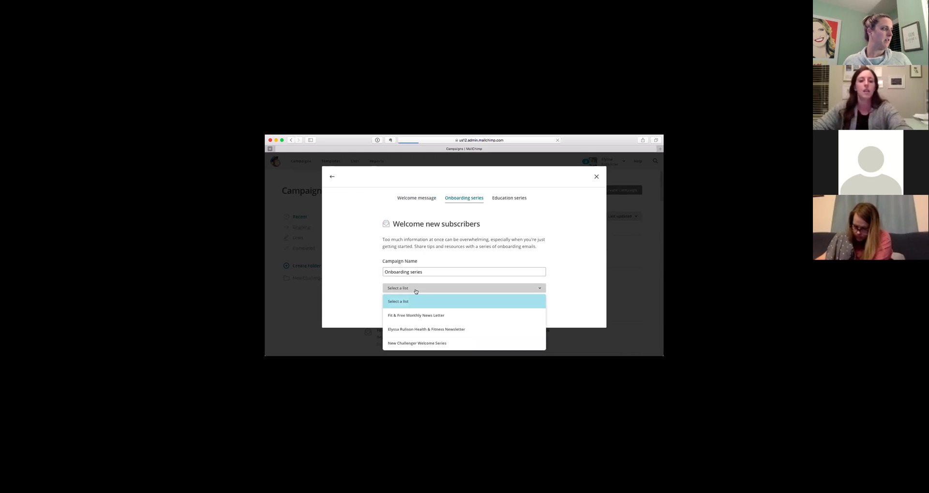
{"action": "left_click", "coordinate": [426, 341]}
{"action": "left_click", "coordinate": [449, 307]}
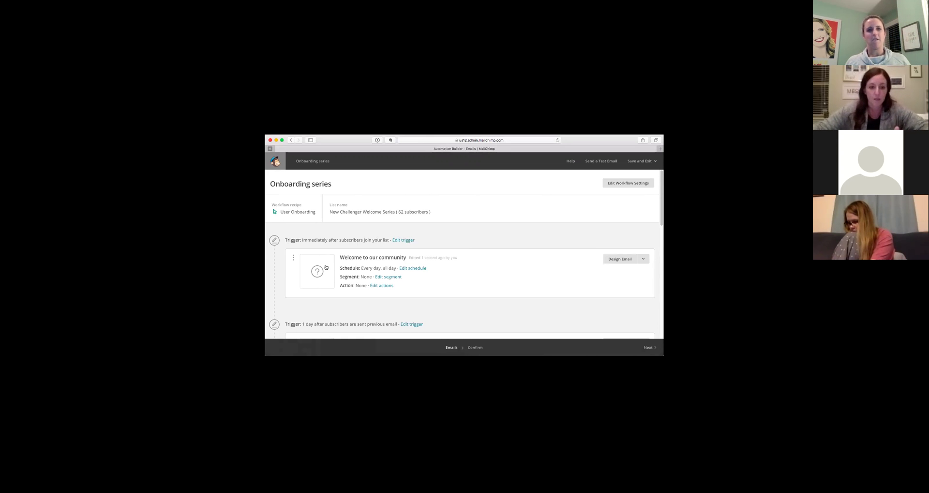
Scroll through the Welcome and Feature Description #1–#4 emails, then back to the top.
{"action": "scroll", "coordinate": [326, 267], "scroll_direction": "down", "scroll_amount": 3}
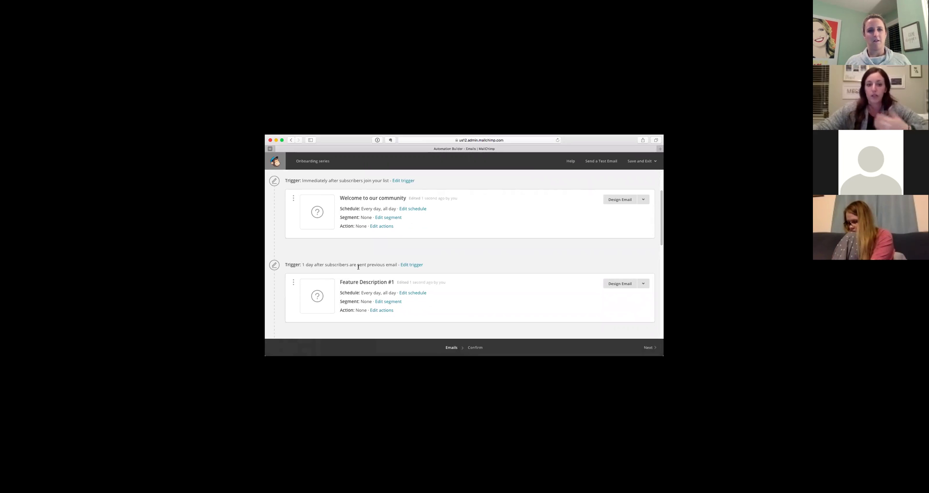
{"action": "scroll", "coordinate": [358, 267], "scroll_direction": "down", "scroll_amount": 3}
{"action": "scroll", "coordinate": [312, 292], "scroll_direction": "down", "scroll_amount": 1}
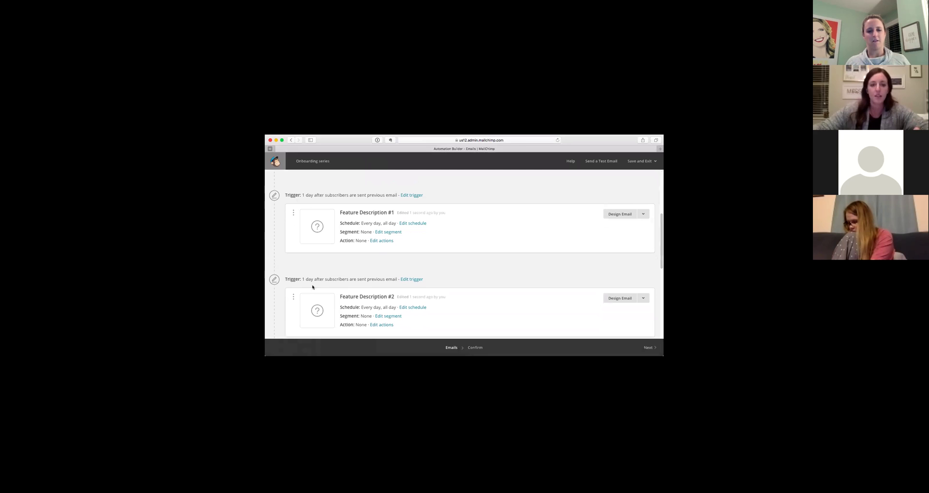
{"action": "scroll", "coordinate": [346, 279], "scroll_direction": "down", "scroll_amount": 7}
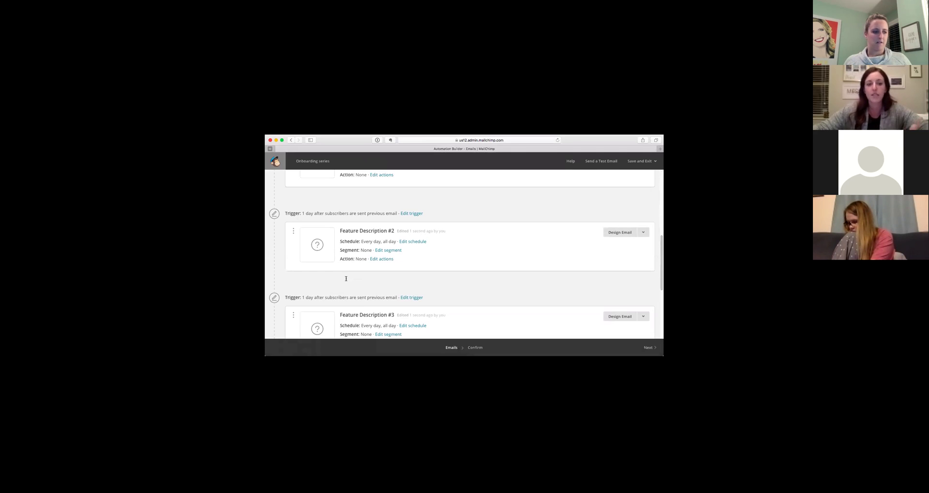
{"action": "scroll", "coordinate": [346, 279], "scroll_direction": "down", "scroll_amount": 2}
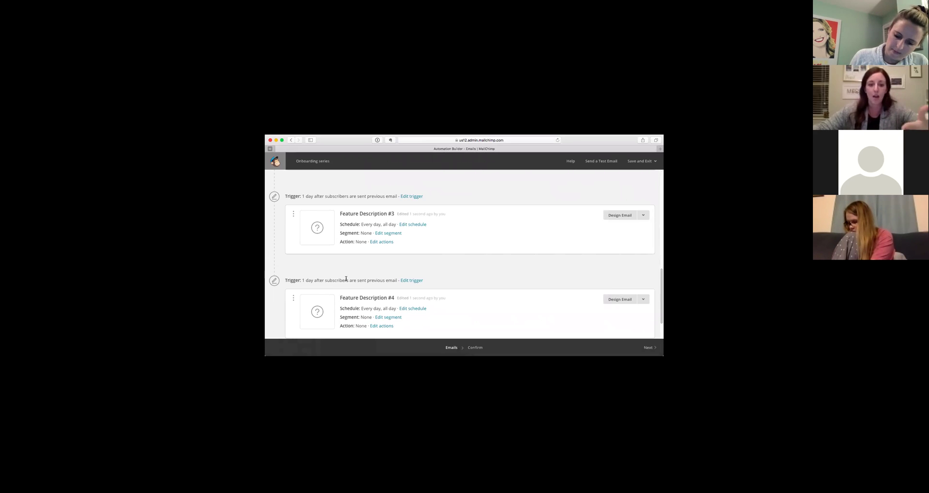
{"action": "scroll", "coordinate": [345, 279], "scroll_direction": "up", "scroll_amount": 15}
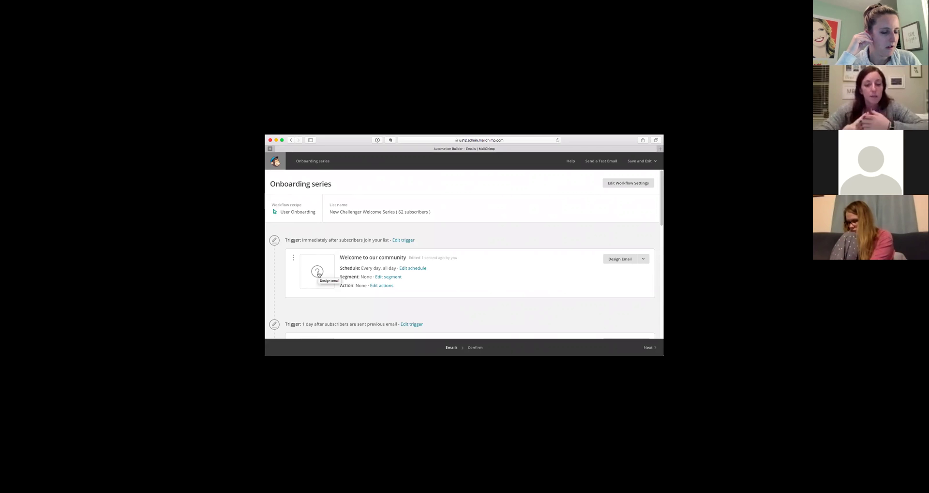
Give Welcome to our community the subject 'test' and preview text 'test', then continue to templates.
{"action": "left_click", "coordinate": [317, 272]}
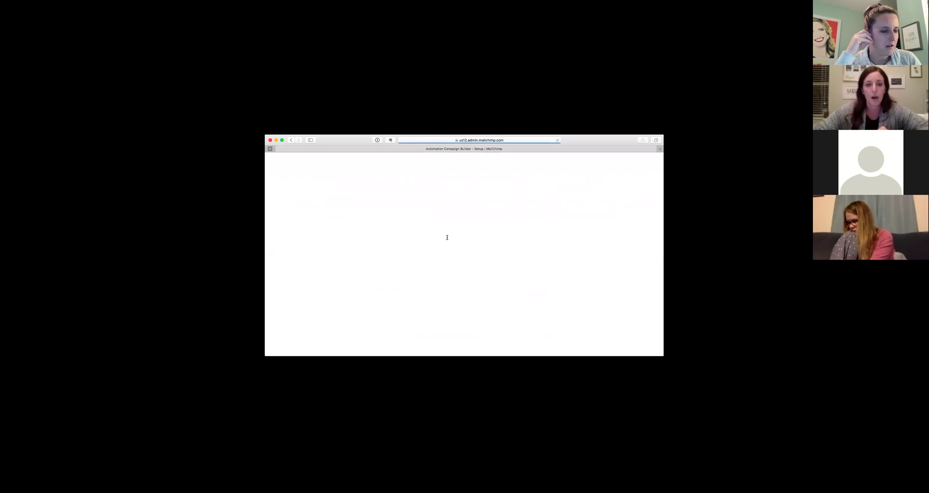
{"action": "left_click", "coordinate": [320, 241]}
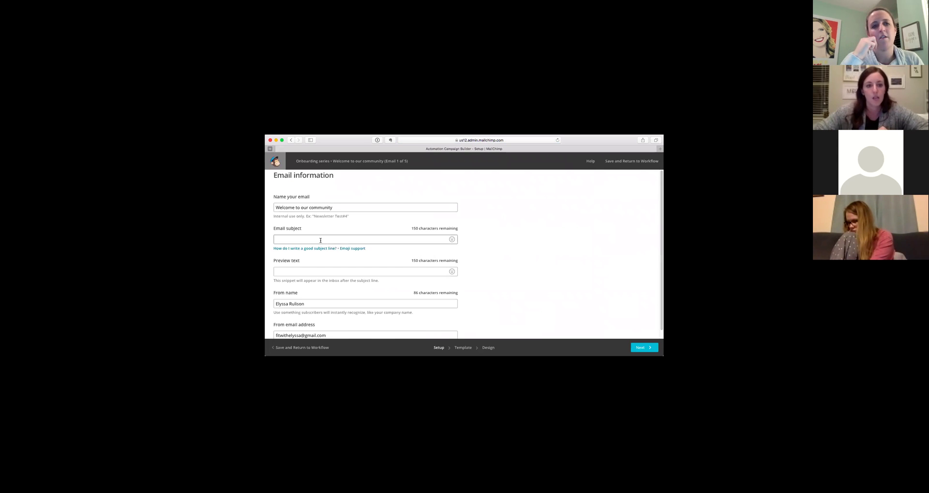
{"action": "type", "text": "test"}
{"action": "left_click", "coordinate": [296, 272]}
{"action": "type", "text": "test"}
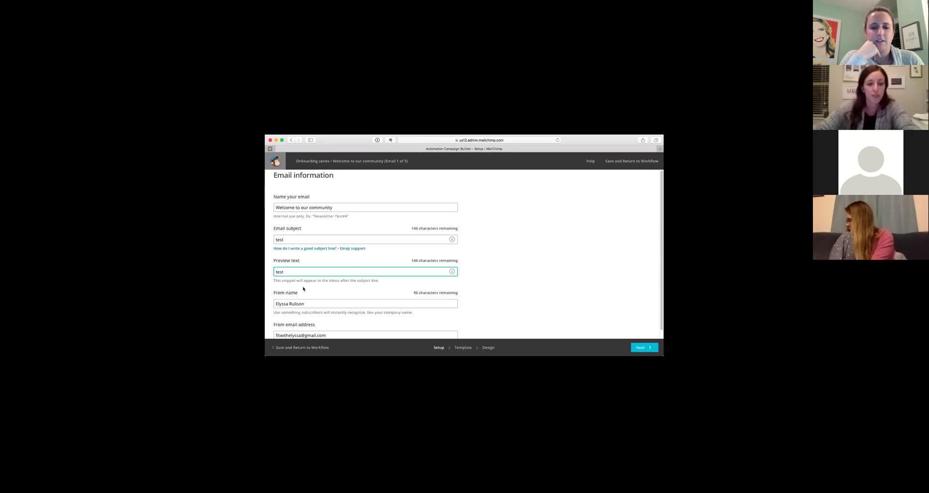
{"action": "scroll", "coordinate": [329, 296], "scroll_direction": "down", "scroll_amount": 1}
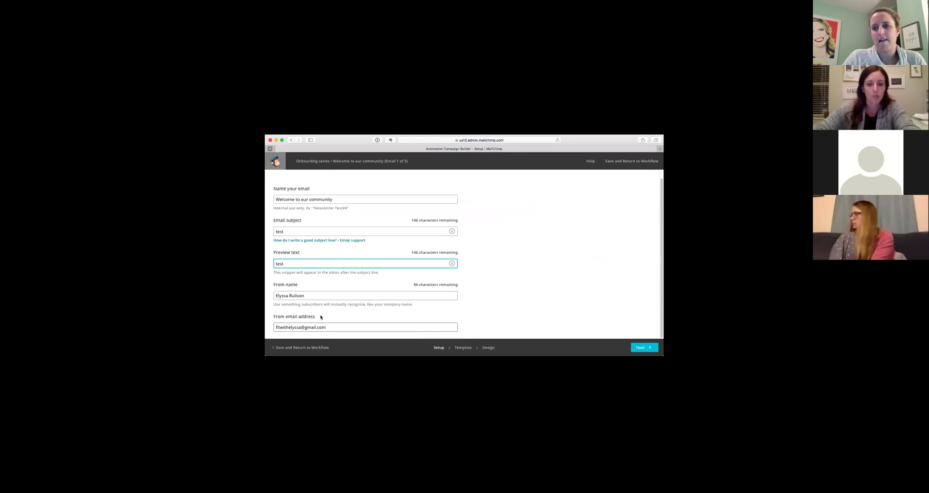
{"action": "left_click", "coordinate": [634, 347]}
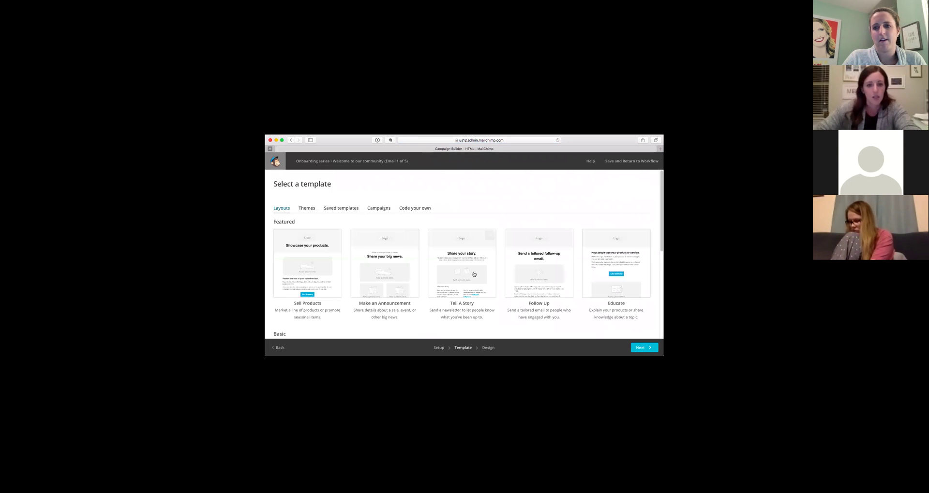
Apply the saved 'Welcome email from your new coach' template to the welcome email.
{"action": "left_click", "coordinate": [306, 208]}
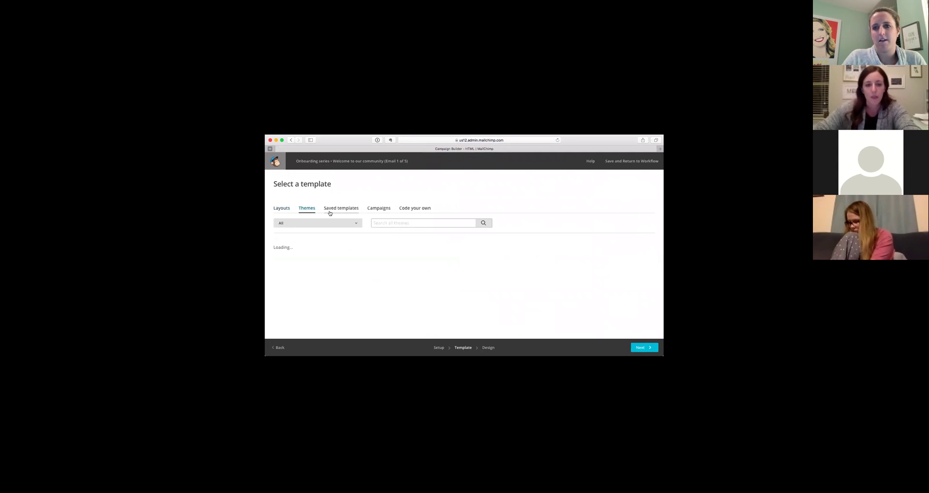
{"action": "left_click", "coordinate": [346, 210]}
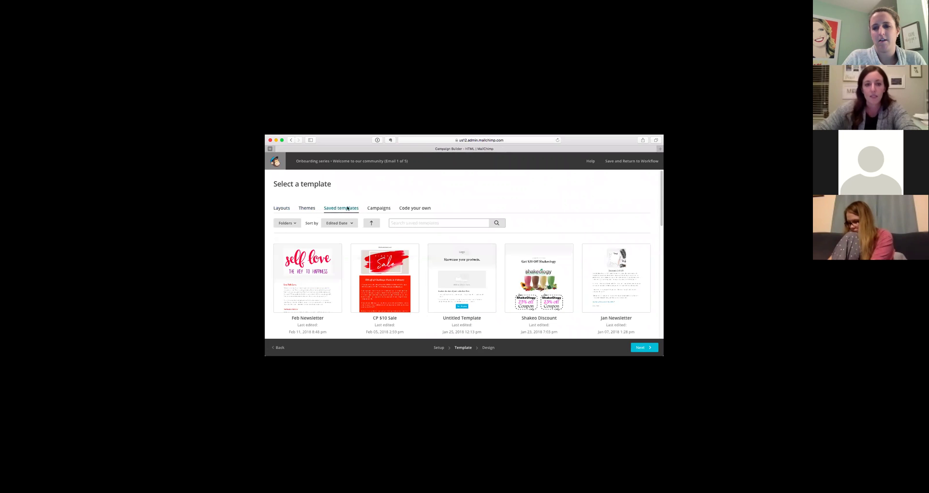
{"action": "scroll", "coordinate": [490, 246], "scroll_direction": "down", "scroll_amount": 5}
{"action": "scroll", "coordinate": [492, 247], "scroll_direction": "down", "scroll_amount": 3}
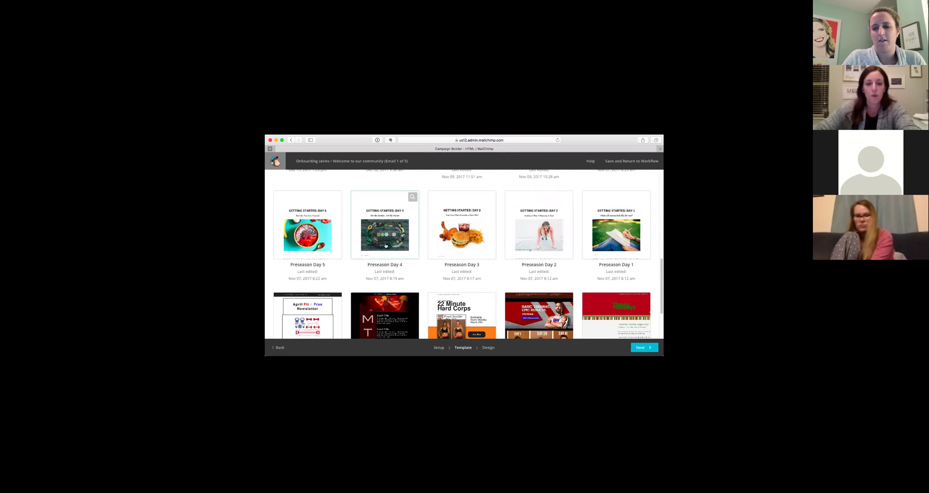
{"action": "scroll", "coordinate": [426, 242], "scroll_direction": "up", "scroll_amount": 1}
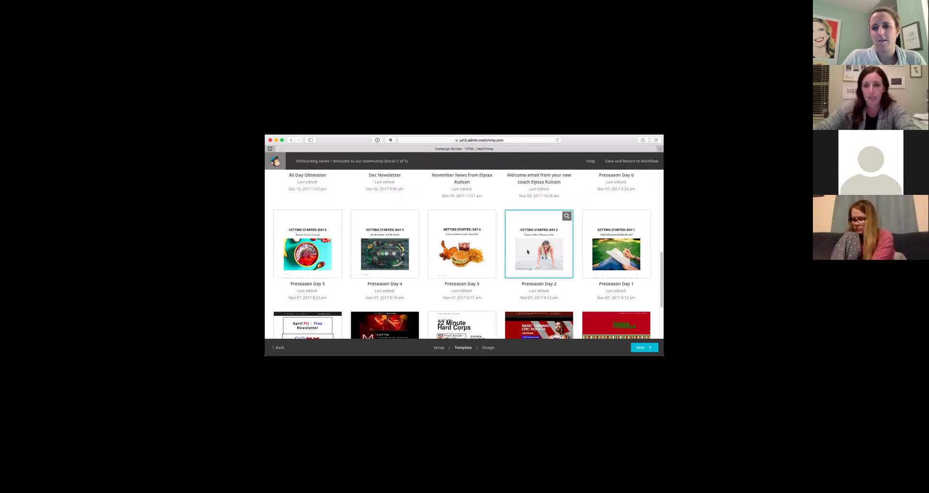
{"action": "scroll", "coordinate": [527, 242], "scroll_direction": "up", "scroll_amount": 2}
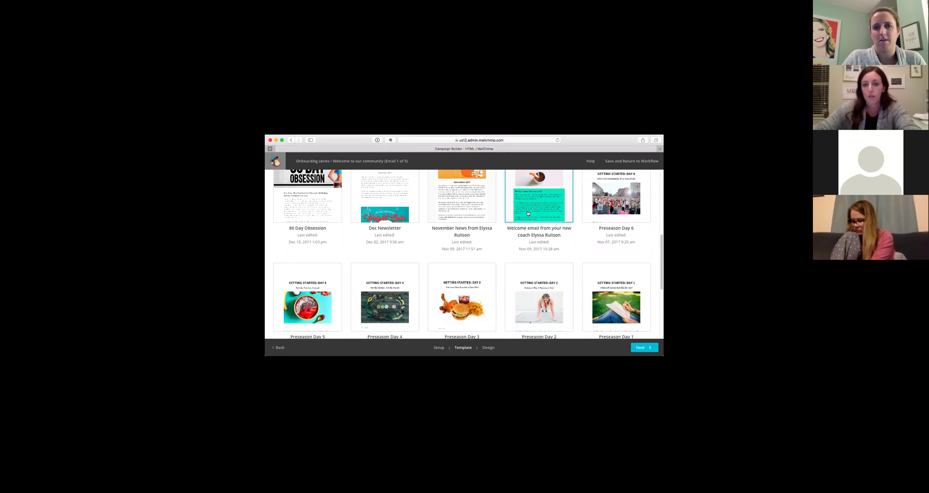
{"action": "left_click", "coordinate": [526, 214]}
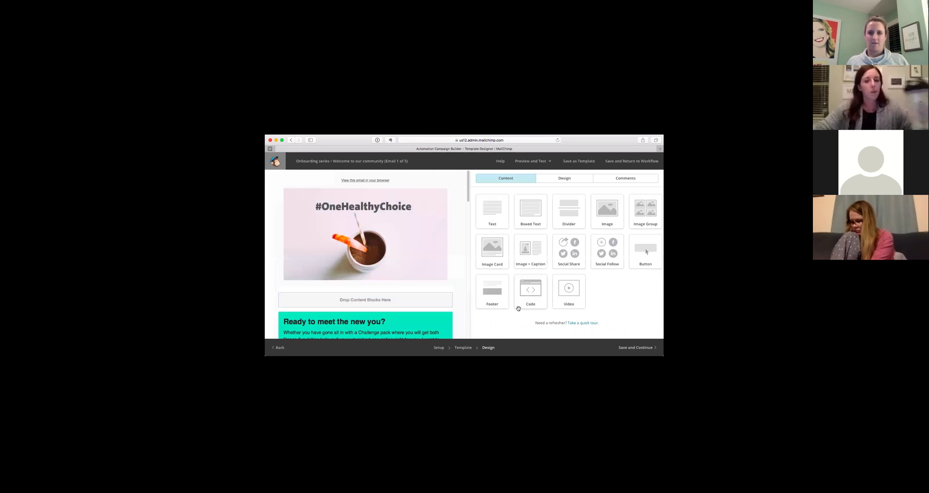
Review the welcome email's template content in the designer.
{"action": "mouse_move", "coordinate": [408, 253]}
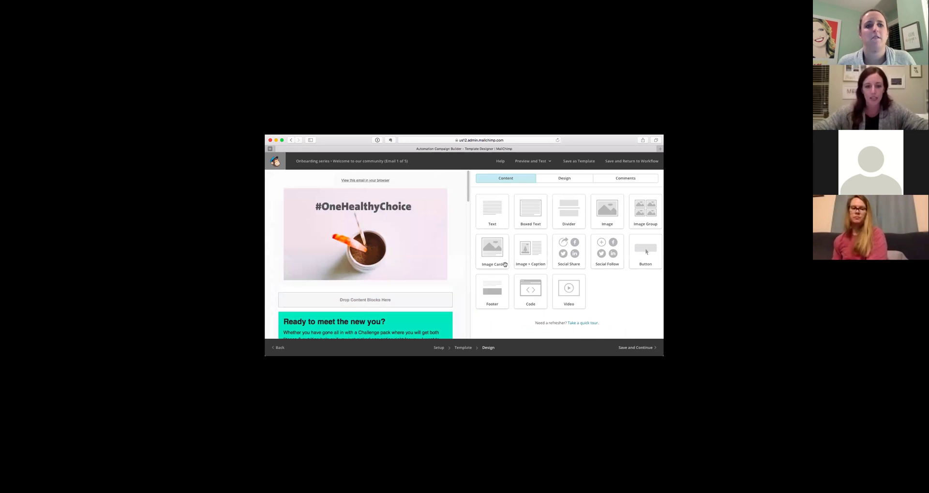
{"action": "scroll", "coordinate": [447, 284], "scroll_direction": "down", "scroll_amount": 3}
{"action": "scroll", "coordinate": [447, 284], "scroll_direction": "down", "scroll_amount": 10}
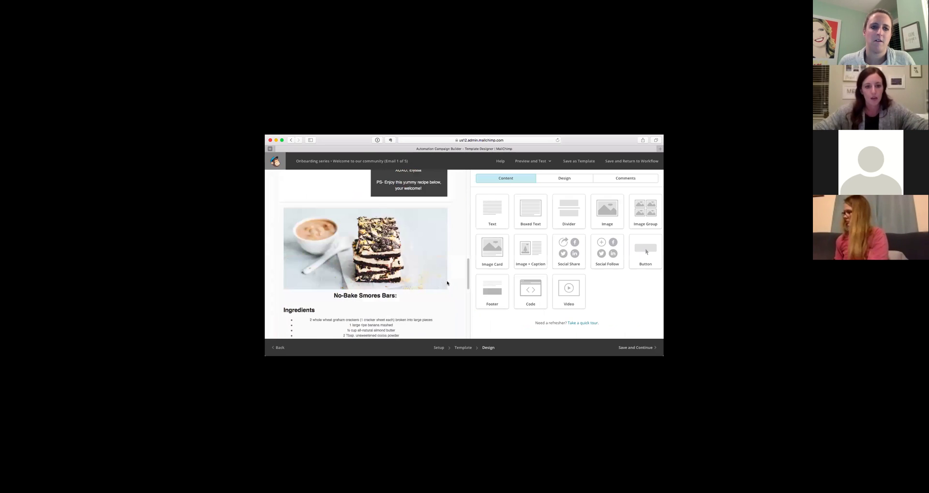
{"action": "scroll", "coordinate": [447, 280], "scroll_direction": "up", "scroll_amount": 5}
{"action": "scroll", "coordinate": [448, 281], "scroll_direction": "up", "scroll_amount": 8}
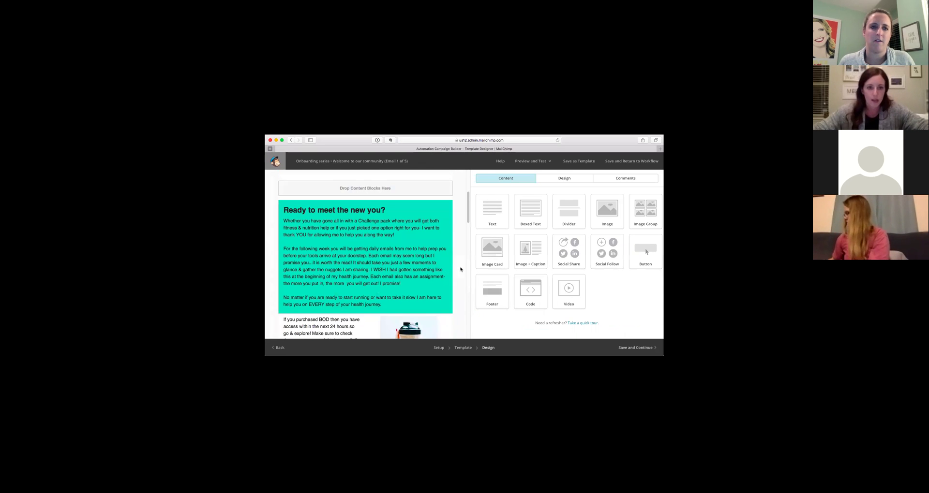
{"action": "scroll", "coordinate": [426, 298], "scroll_direction": "down", "scroll_amount": 6}
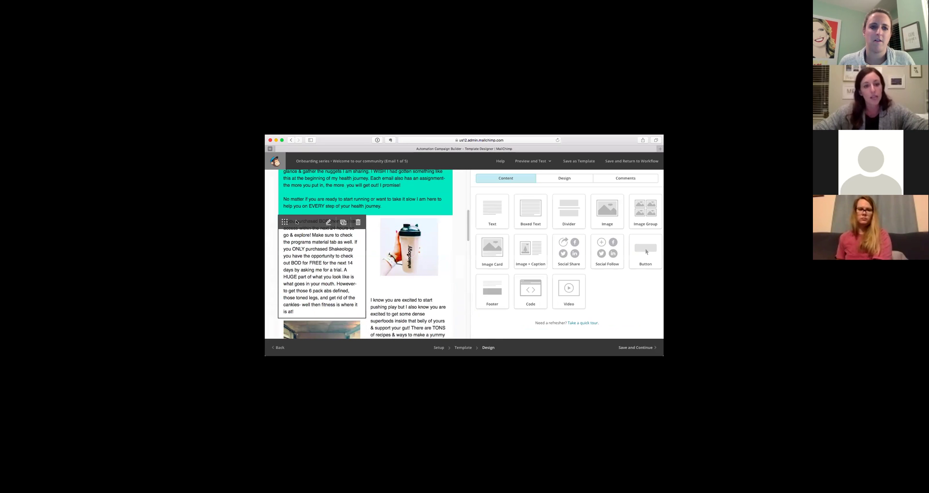
{"action": "scroll", "coordinate": [335, 274], "scroll_direction": "down", "scroll_amount": 7}
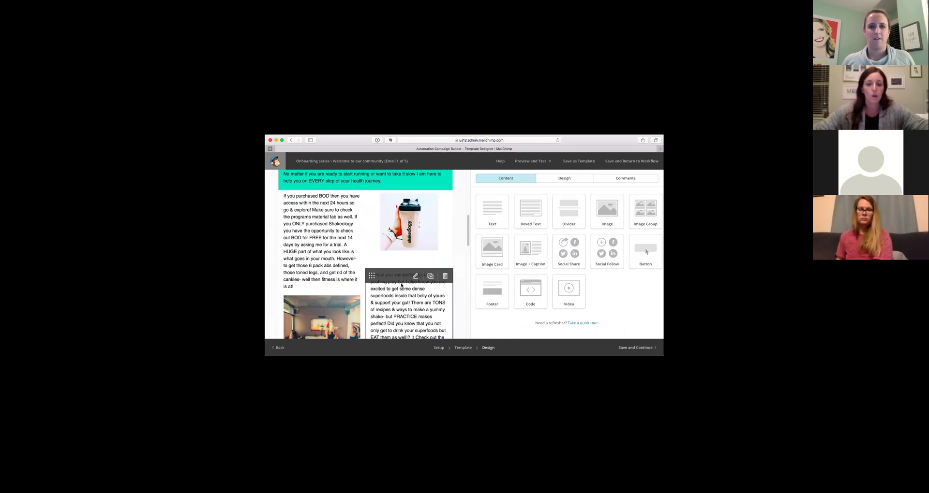
{"action": "scroll", "coordinate": [408, 293], "scroll_direction": "down", "scroll_amount": 3}
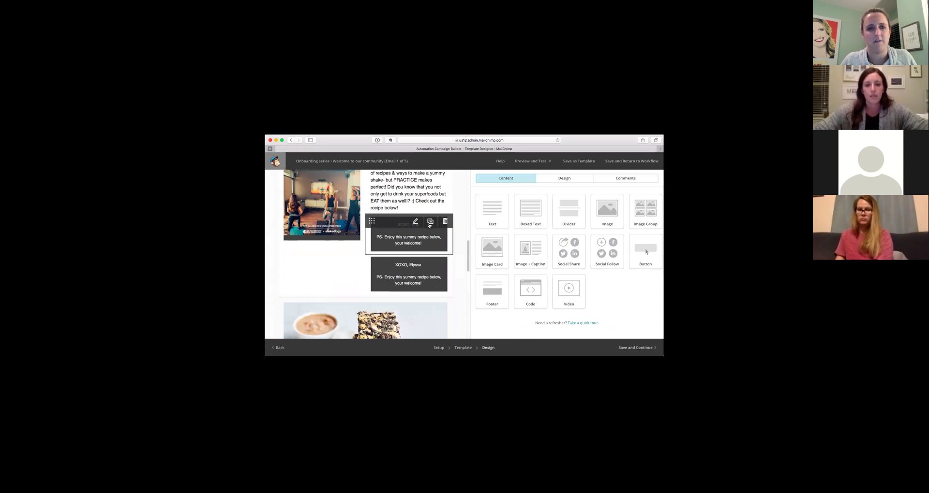
Delete the duplicate dark boxed-text sign-off block above the recipe.
{"action": "left_click", "coordinate": [415, 221]}
{"action": "left_click", "coordinate": [445, 221]}
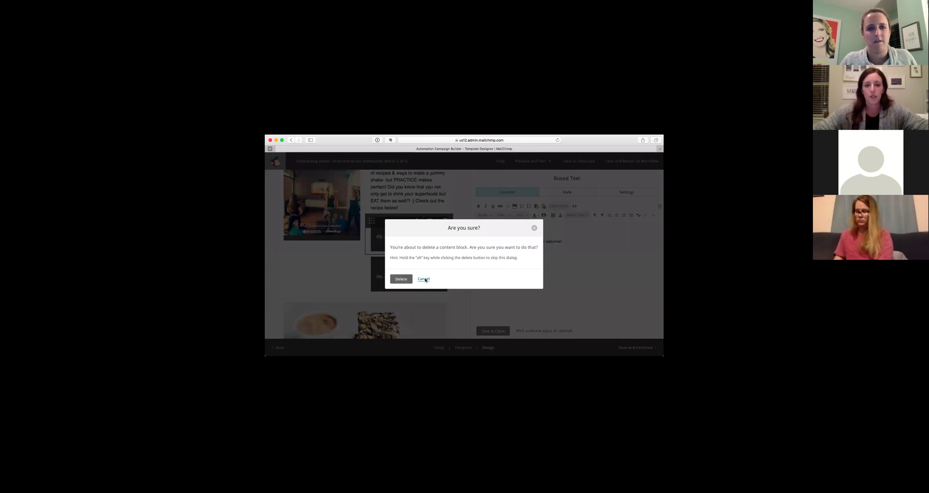
{"action": "left_click", "coordinate": [401, 278]}
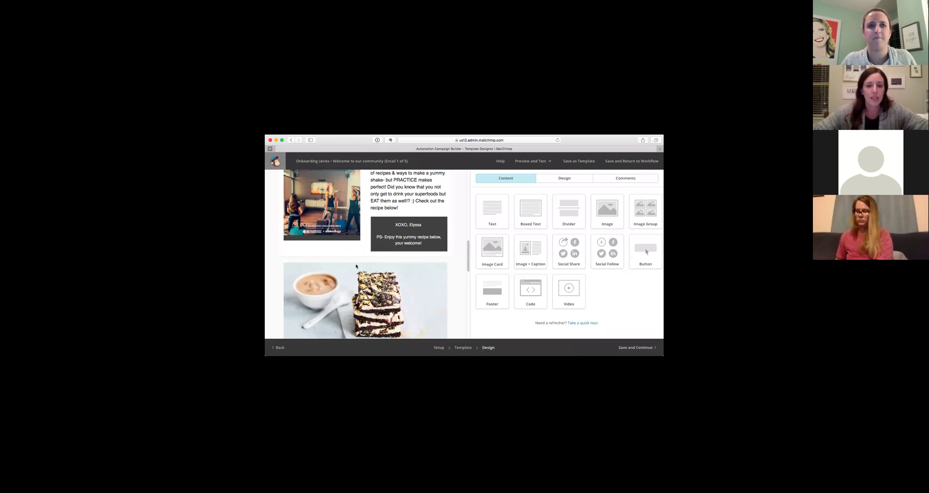
{"action": "scroll", "coordinate": [360, 271], "scroll_direction": "down", "scroll_amount": 3}
{"action": "scroll", "coordinate": [370, 268], "scroll_direction": "down", "scroll_amount": 1}
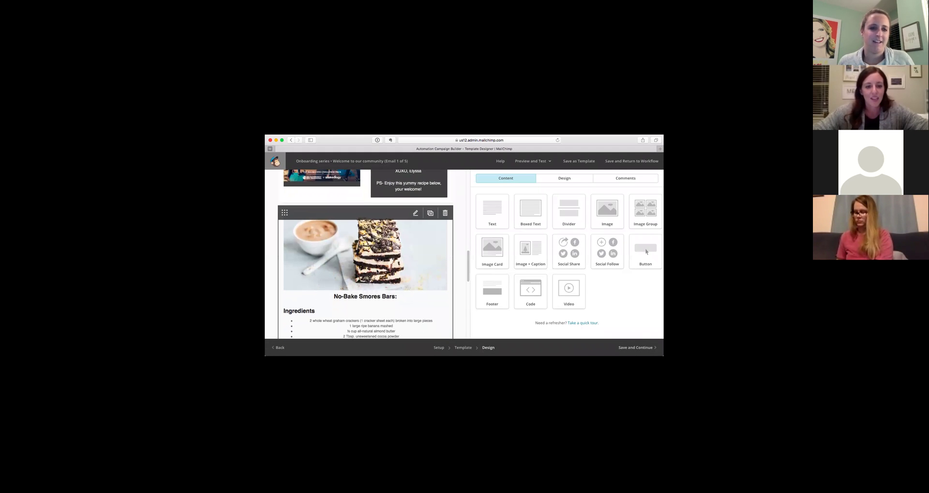
{"action": "scroll", "coordinate": [408, 289], "scroll_direction": "down", "scroll_amount": 3}
{"action": "scroll", "coordinate": [372, 226], "scroll_direction": "down", "scroll_amount": 15}
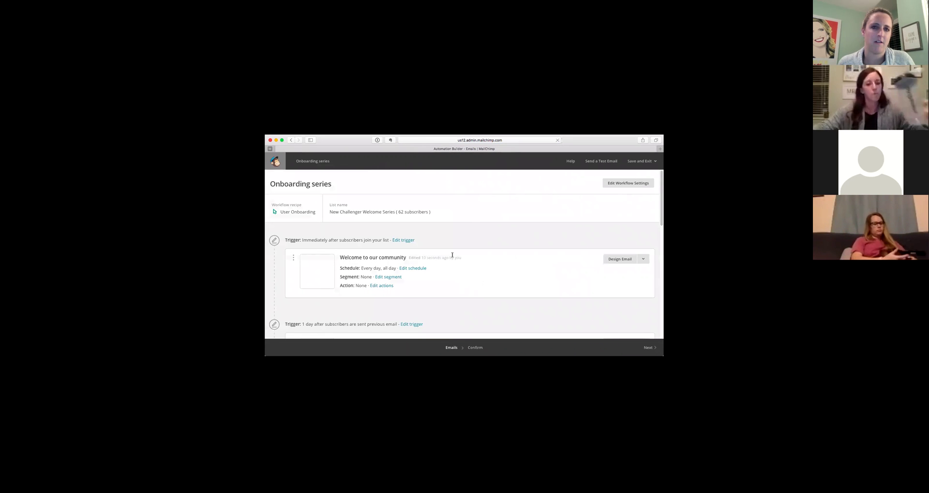
Scroll the Onboarding series workflow to review the Feature Description #1 through #4 emails.
{"action": "scroll", "coordinate": [450, 254], "scroll_direction": "down", "scroll_amount": 2}
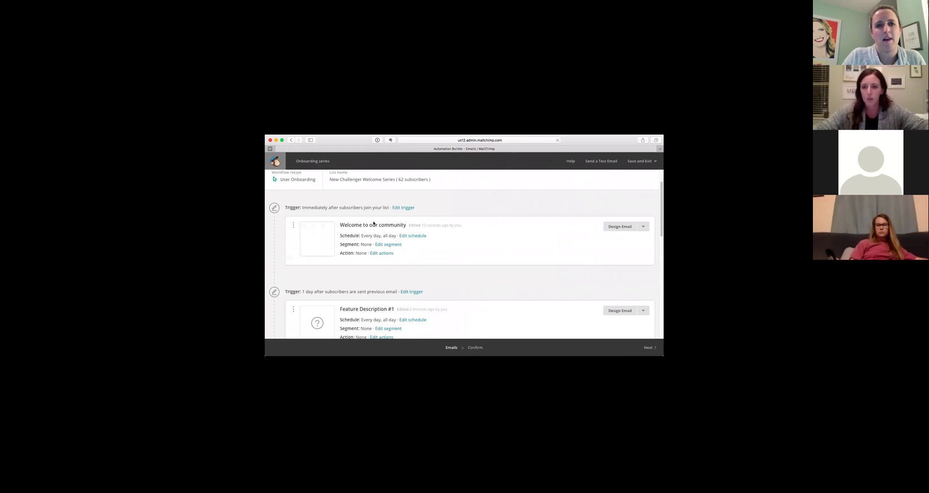
{"action": "scroll", "coordinate": [348, 271], "scroll_direction": "down", "scroll_amount": 3}
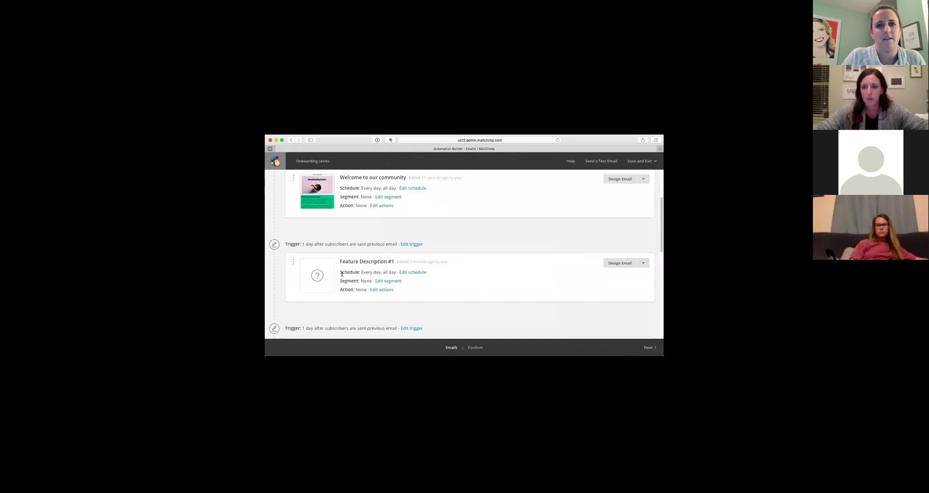
{"action": "scroll", "coordinate": [326, 265], "scroll_direction": "down", "scroll_amount": 6}
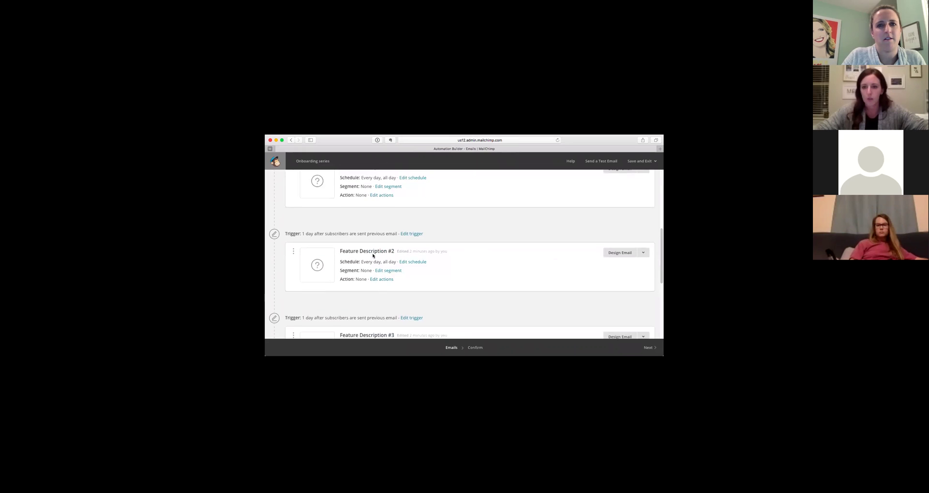
{"action": "scroll", "coordinate": [335, 287], "scroll_direction": "up", "scroll_amount": 2}
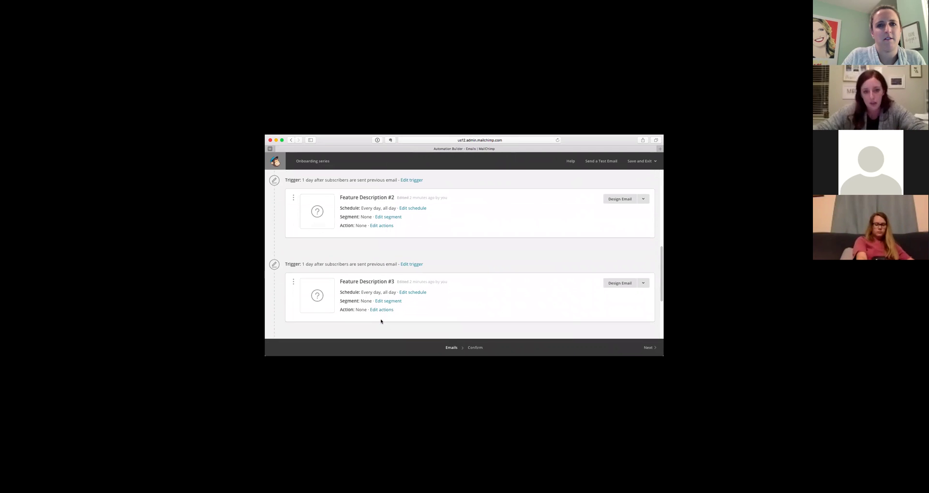
{"action": "scroll", "coordinate": [385, 312], "scroll_direction": "down", "scroll_amount": 12}
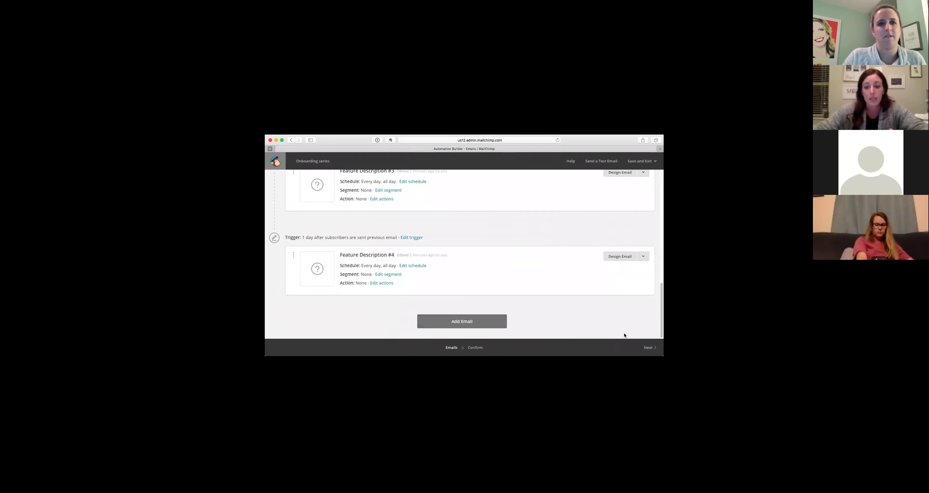
{"action": "left_click", "coordinate": [647, 349]}
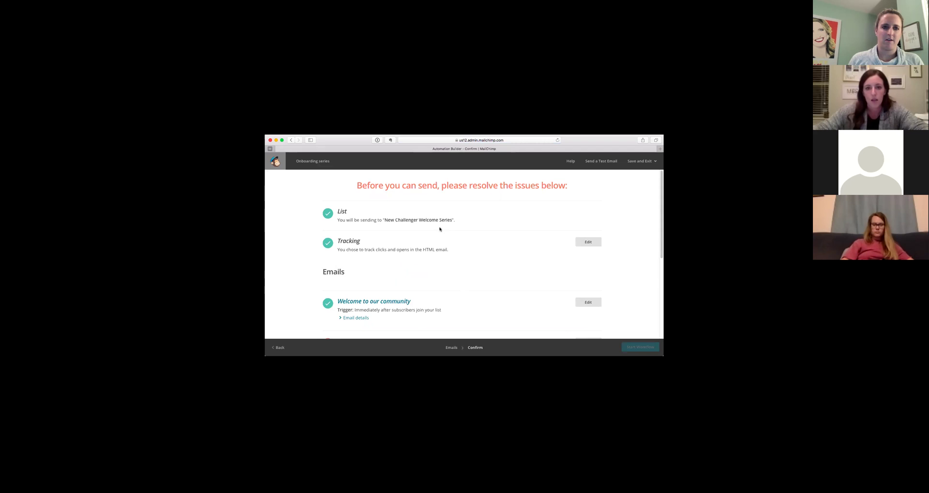
{"action": "scroll", "coordinate": [410, 220], "scroll_direction": "down", "scroll_amount": 5}
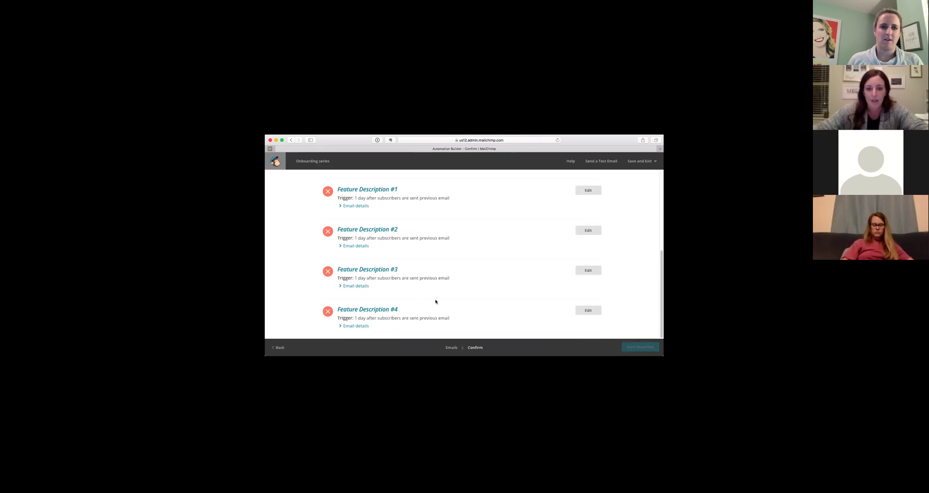
{"action": "left_click", "coordinate": [648, 163]}
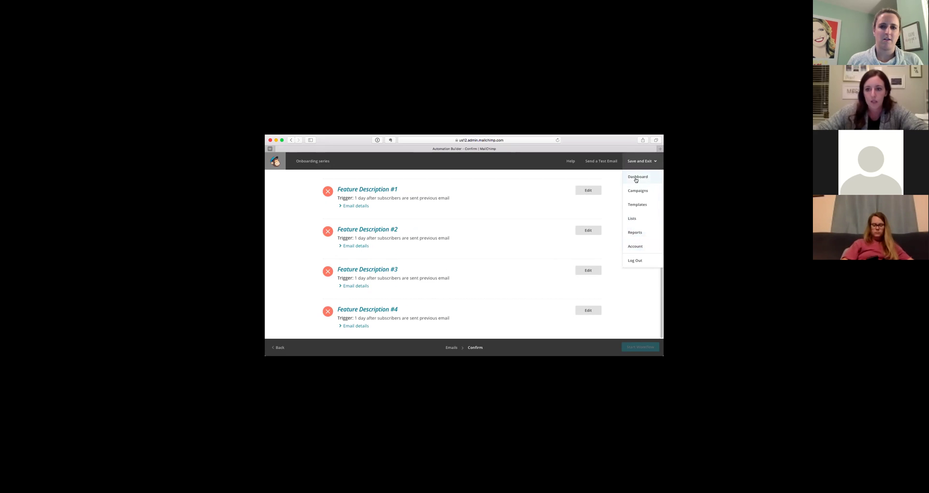
{"action": "left_click", "coordinate": [317, 232]}
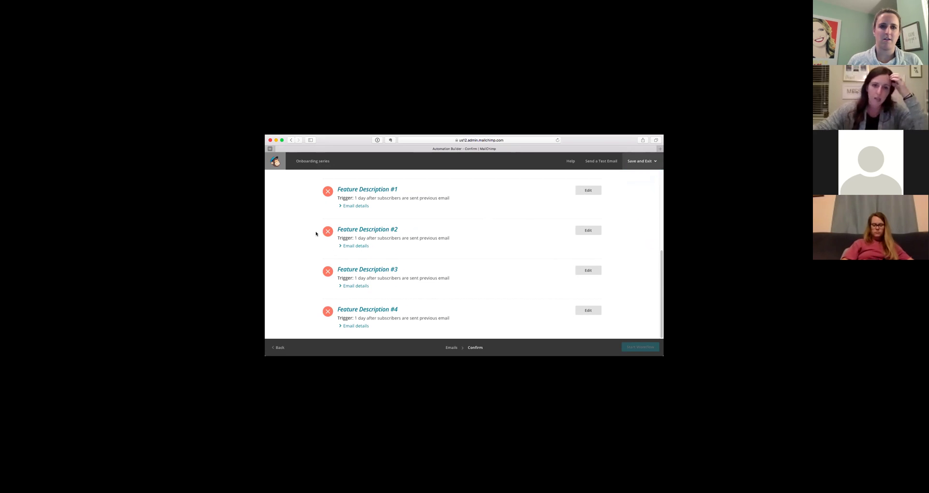
{"action": "scroll", "coordinate": [345, 240], "scroll_direction": "up", "scroll_amount": 10}
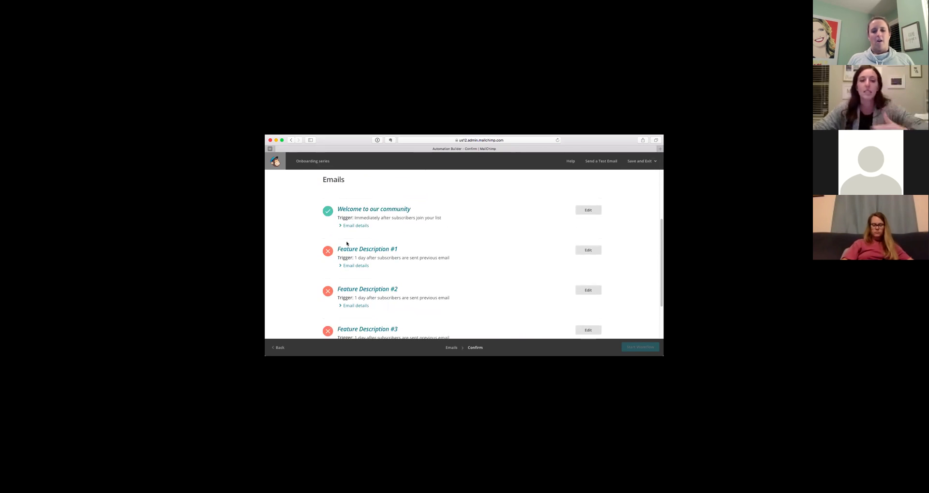
{"action": "left_click", "coordinate": [287, 349]}
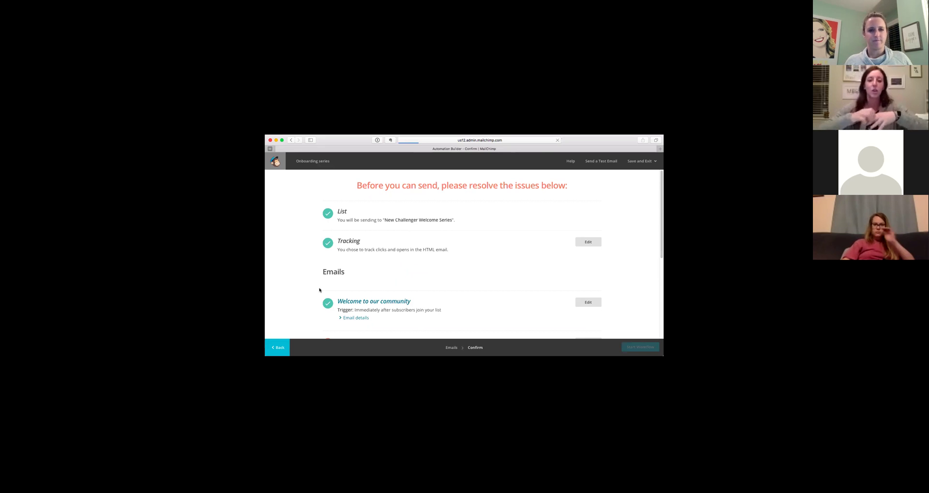
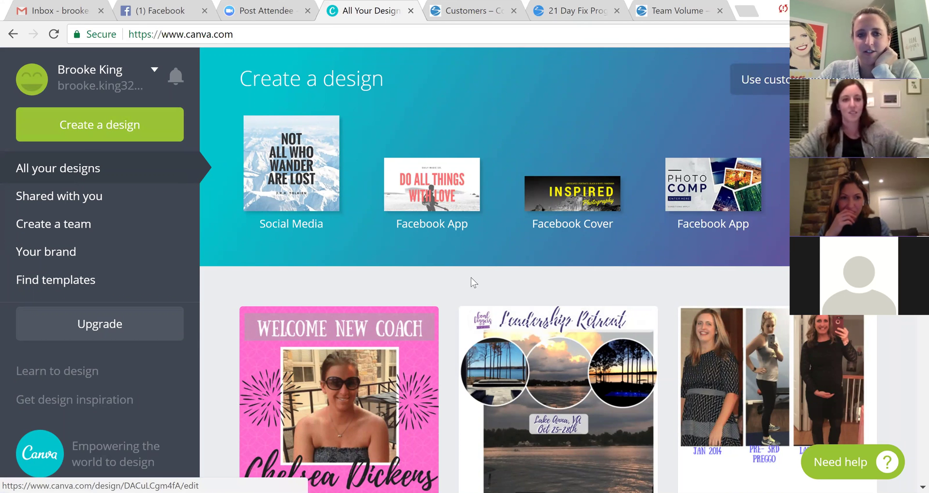
Open the WELCOME NEW COACH design for editing.
{"action": "scroll", "coordinate": [419, 239], "scroll_direction": "down", "scroll_amount": 3}
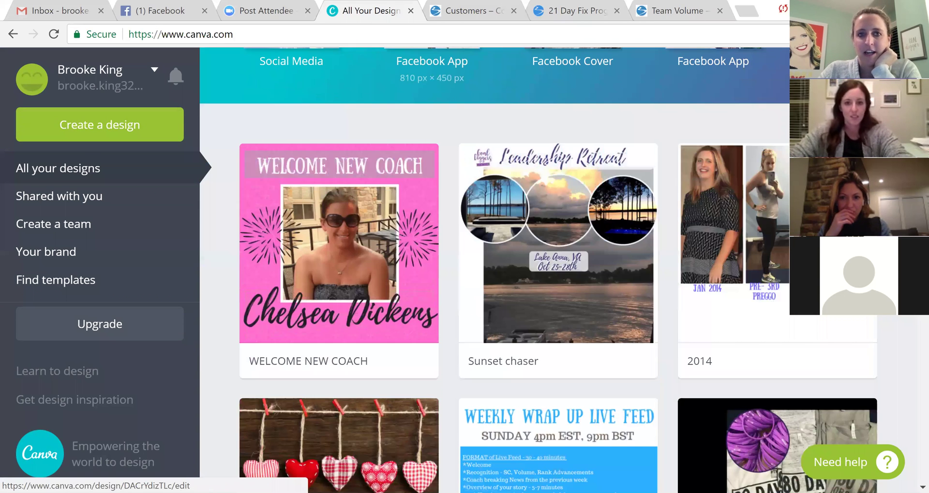
{"action": "scroll", "coordinate": [418, 240], "scroll_direction": "down", "scroll_amount": 4}
{"action": "left_click", "coordinate": [375, 167]}
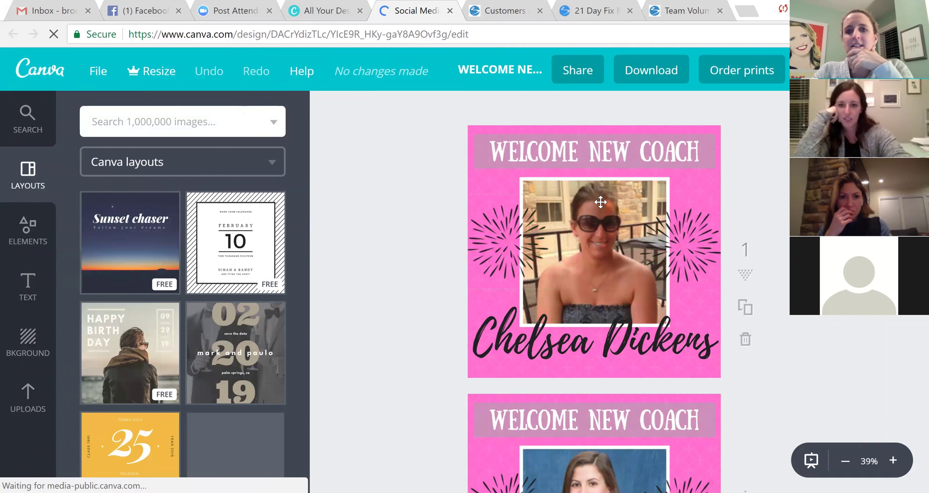
Duplicate the design's first page and head back to the Canva home page.
{"action": "scroll", "coordinate": [601, 204], "scroll_direction": "down", "scroll_amount": 15}
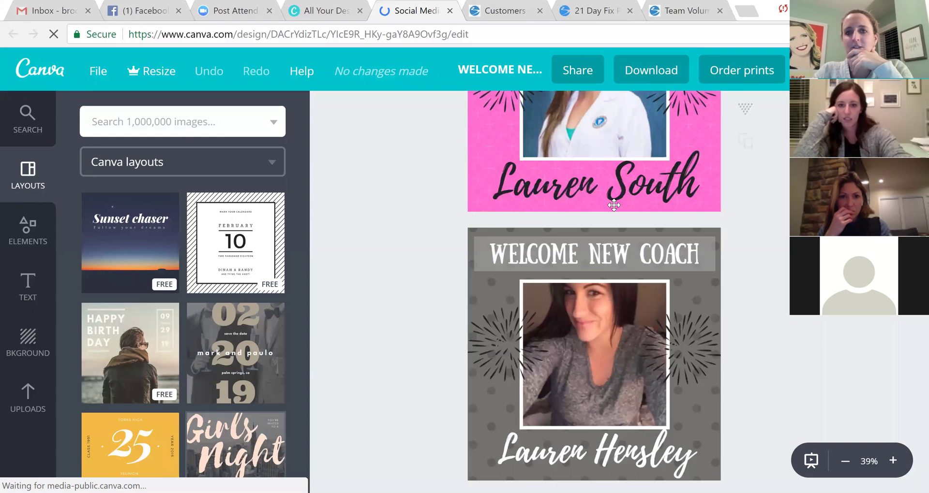
{"action": "scroll", "coordinate": [616, 204], "scroll_direction": "up", "scroll_amount": 15}
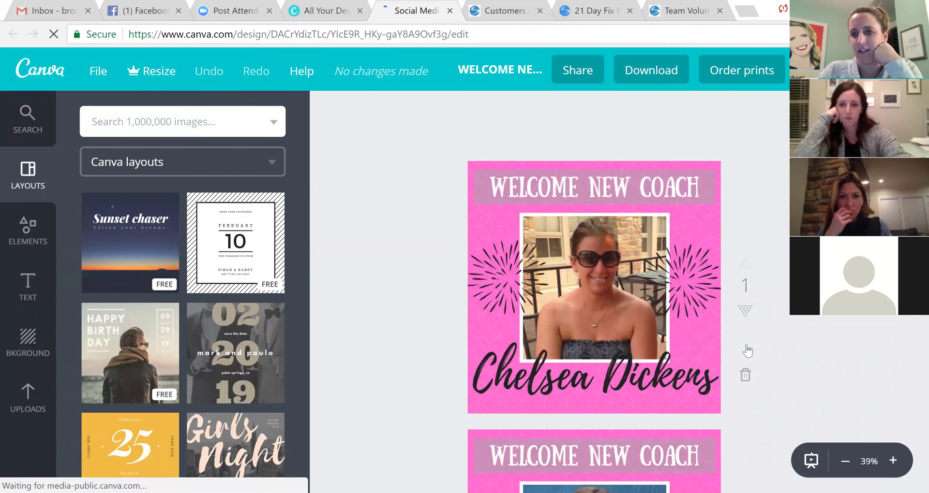
{"action": "left_click", "coordinate": [749, 347]}
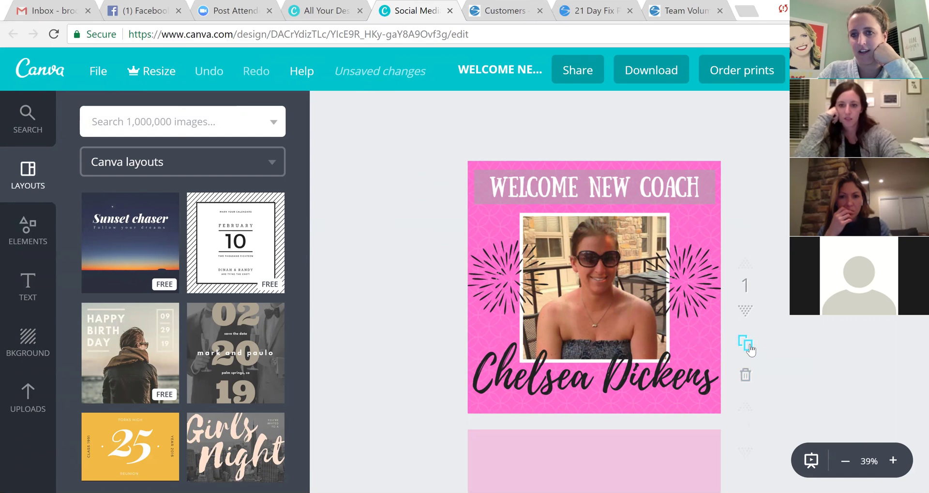
{"action": "scroll", "coordinate": [705, 372], "scroll_direction": "down", "scroll_amount": 5}
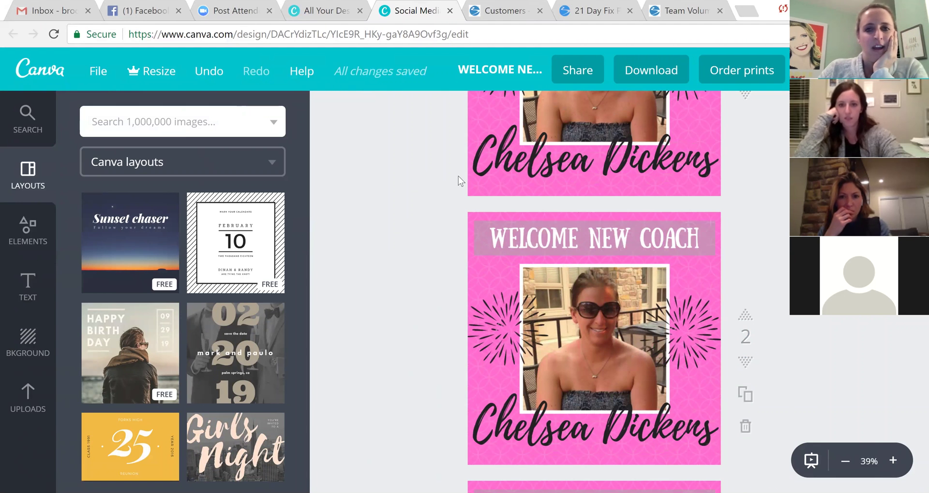
{"action": "scroll", "coordinate": [436, 193], "scroll_direction": "up", "scroll_amount": 5}
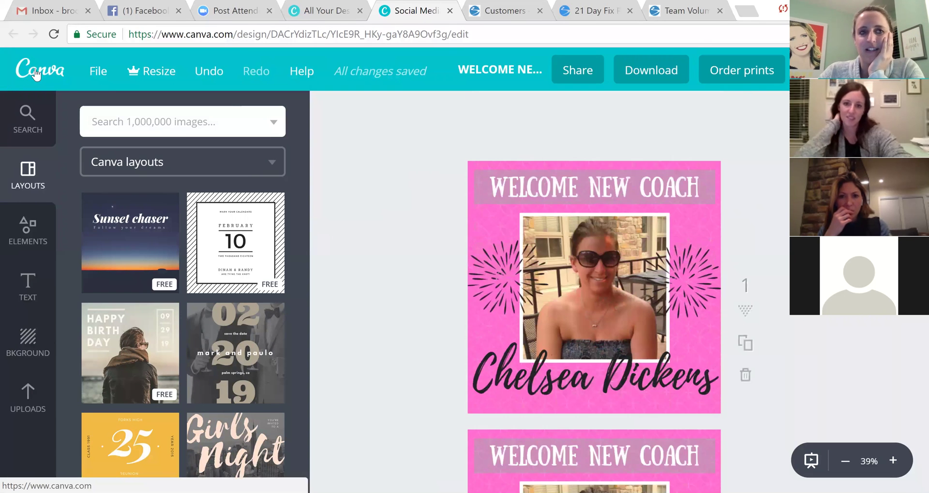
{"action": "left_click", "coordinate": [37, 73]}
Leave the coach design and open the 01 Self Love Challenge design.
{"action": "left_click", "coordinate": [520, 112]}
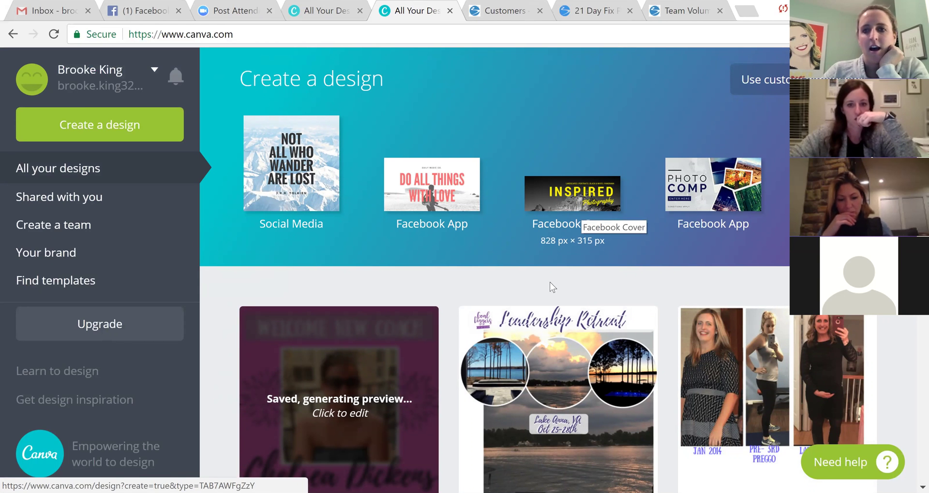
{"action": "scroll", "coordinate": [538, 258], "scroll_direction": "down", "scroll_amount": 1}
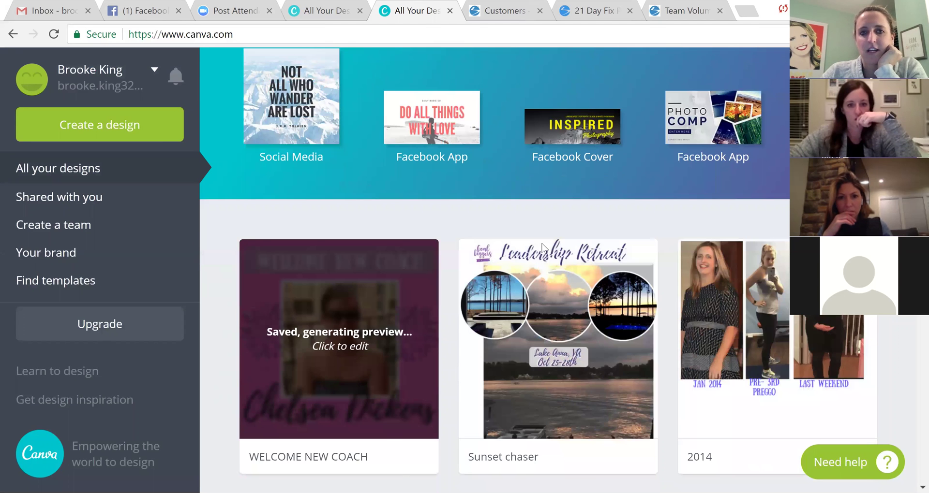
{"action": "scroll", "coordinate": [542, 248], "scroll_direction": "down", "scroll_amount": 6}
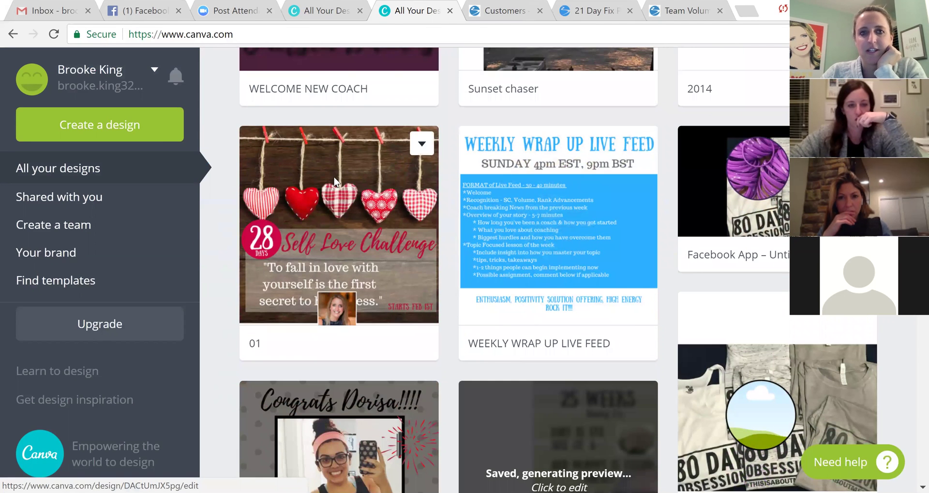
{"action": "left_click", "coordinate": [335, 182]}
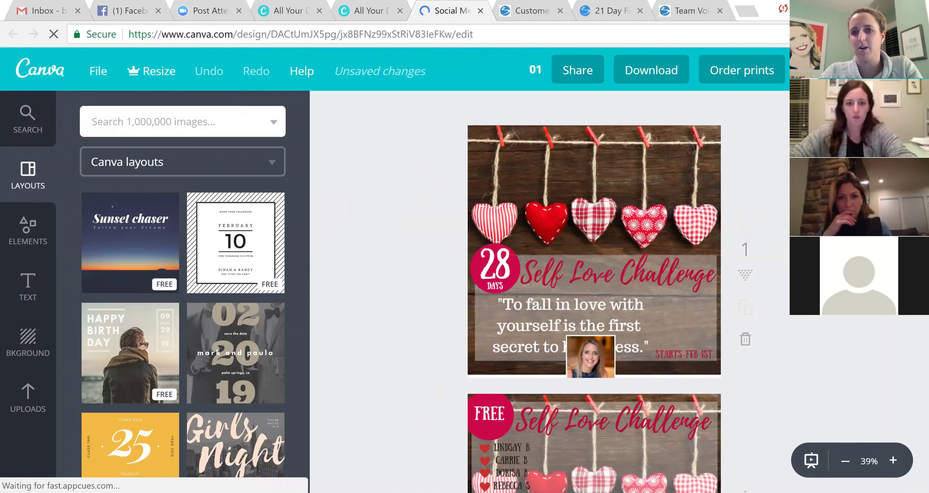
Scroll through the design's numbered heart-themed challenge pages.
{"action": "scroll", "coordinate": [594, 292], "scroll_direction": "down", "scroll_amount": 7}
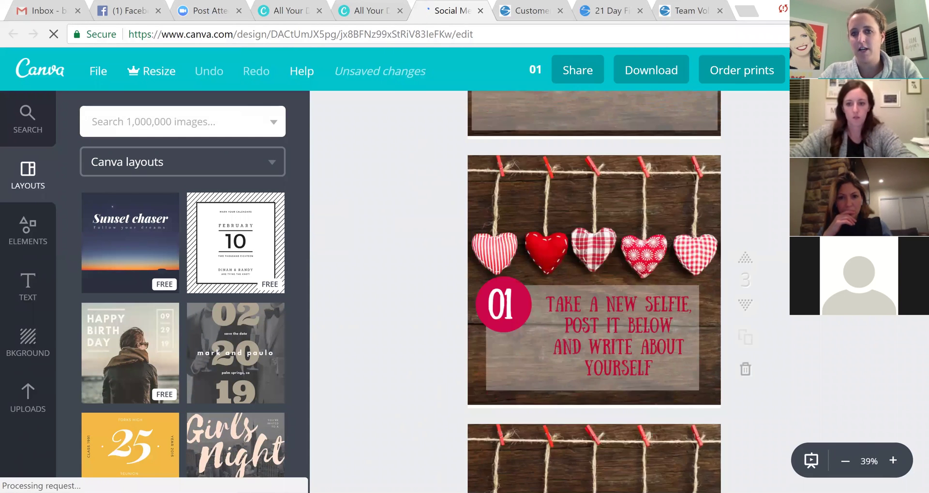
{"action": "scroll", "coordinate": [594, 292], "scroll_direction": "down", "scroll_amount": 20}
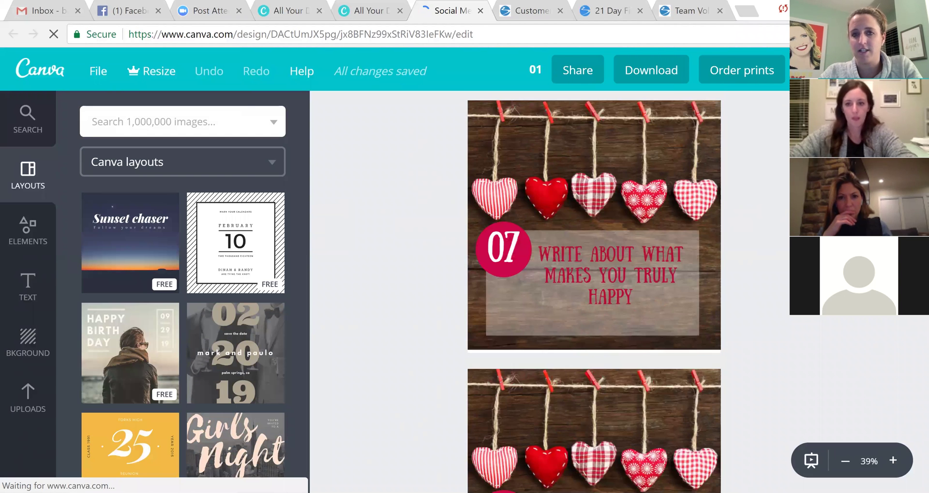
{"action": "scroll", "coordinate": [594, 292], "scroll_direction": "down", "scroll_amount": 8}
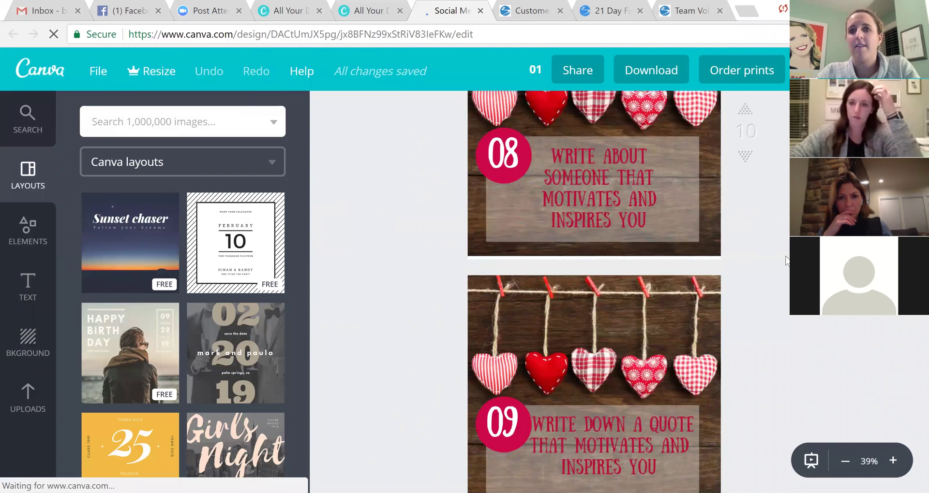
{"action": "scroll", "coordinate": [763, 129], "scroll_direction": "down", "scroll_amount": 5}
{"action": "scroll", "coordinate": [762, 169], "scroll_direction": "down", "scroll_amount": 3}
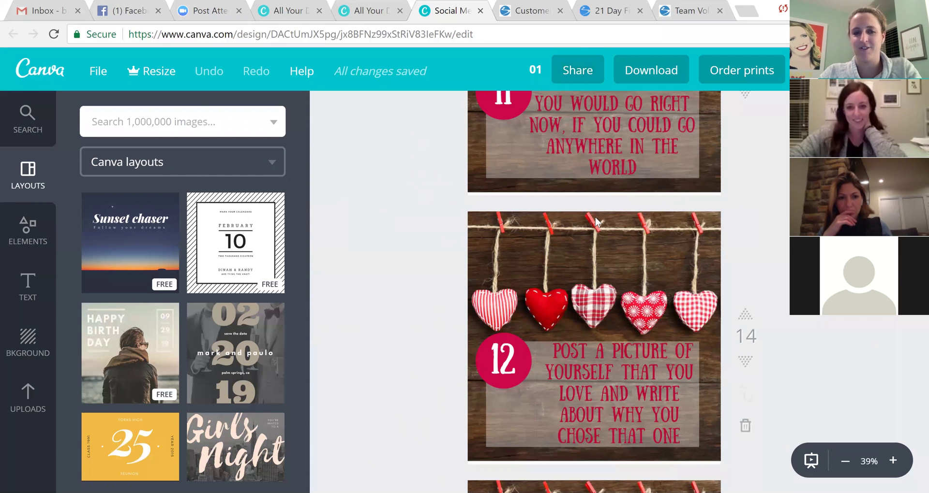
{"action": "scroll", "coordinate": [595, 218], "scroll_direction": "up", "scroll_amount": 10}
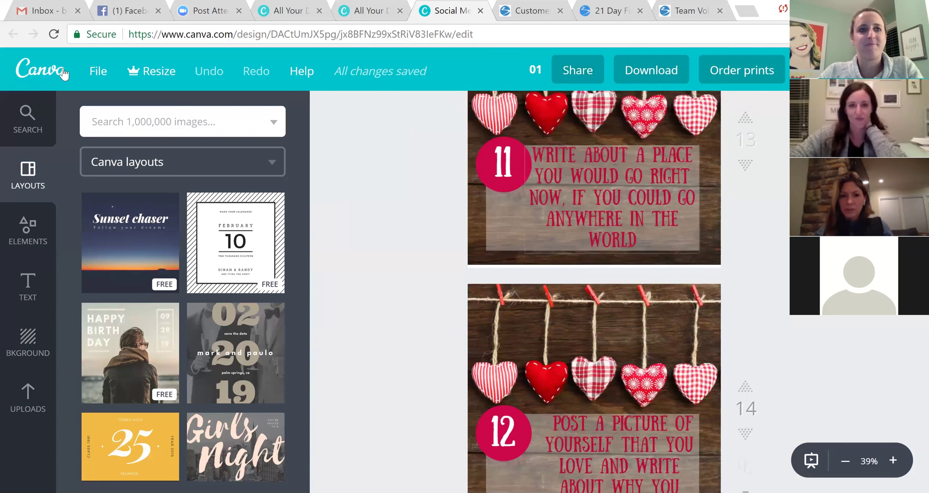
Return home and create a new blank 800 × 800 px Social Media design.
{"action": "left_click", "coordinate": [62, 69]}
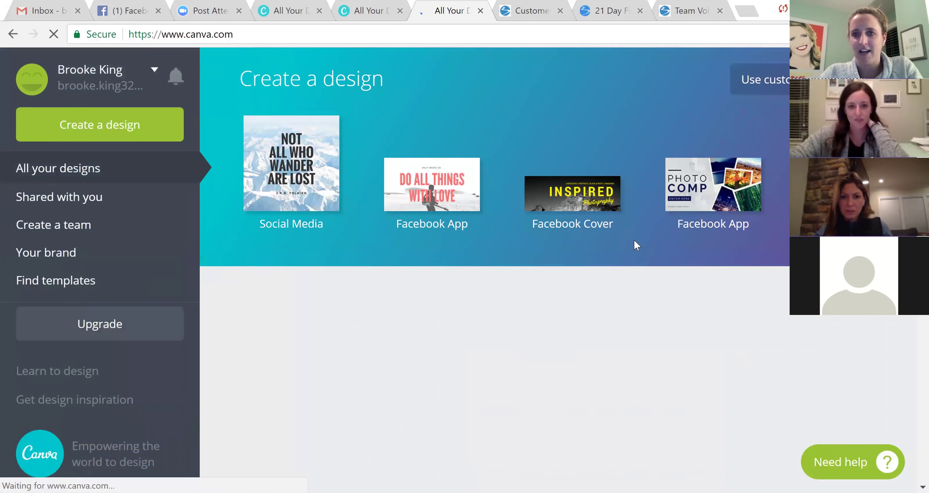
{"action": "scroll", "coordinate": [637, 240], "scroll_direction": "down", "scroll_amount": 5}
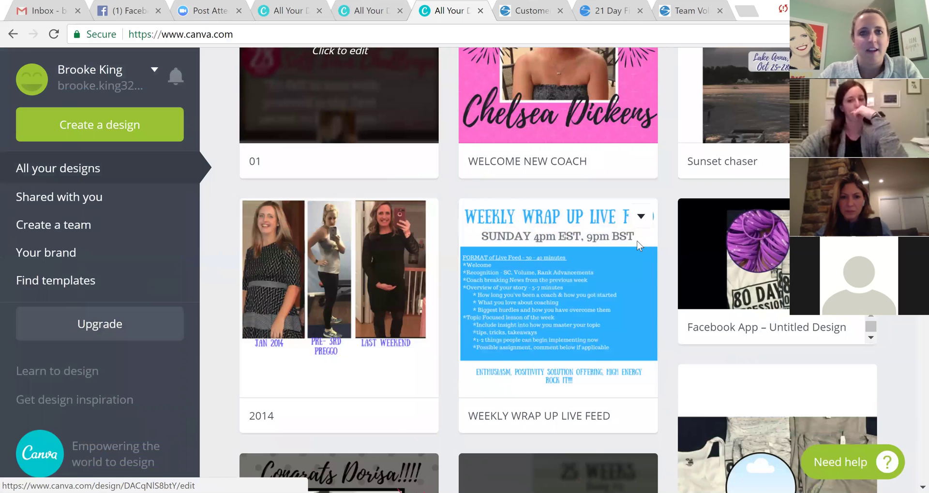
{"action": "scroll", "coordinate": [535, 245], "scroll_direction": "up", "scroll_amount": 2}
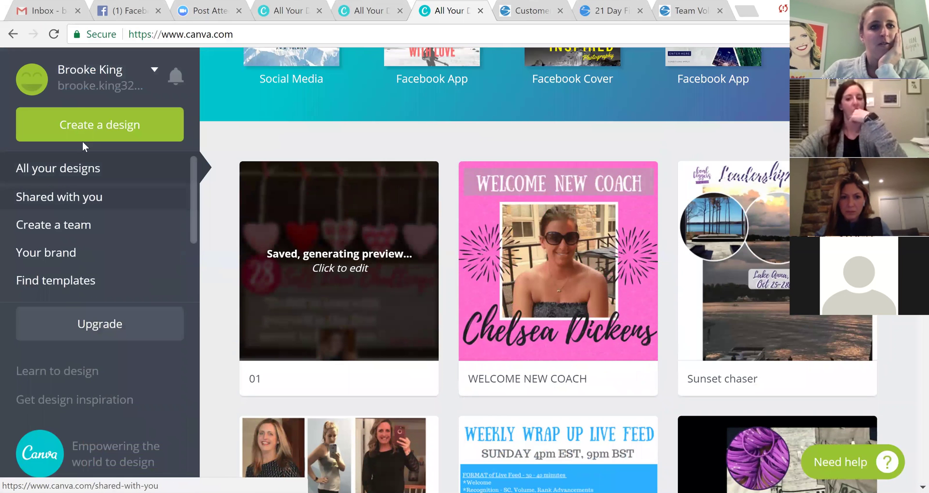
{"action": "scroll", "coordinate": [255, 137], "scroll_direction": "up", "scroll_amount": 4}
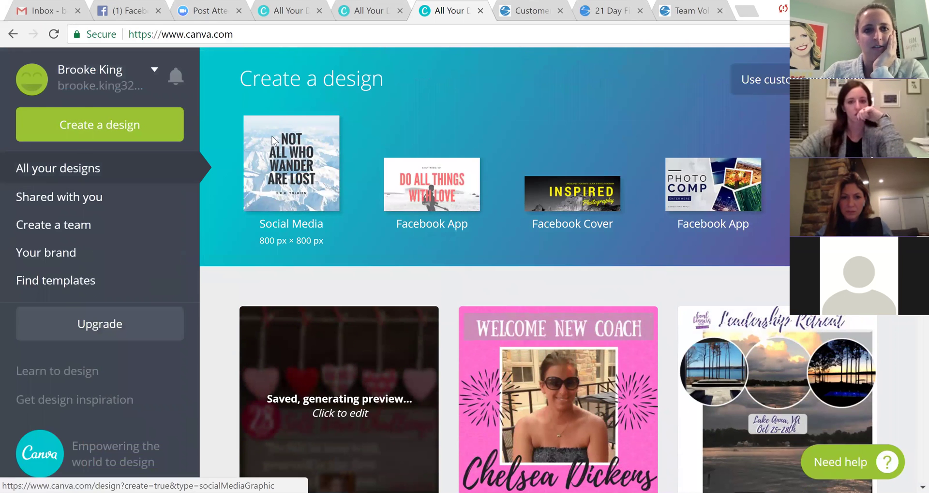
{"action": "left_click", "coordinate": [272, 136]}
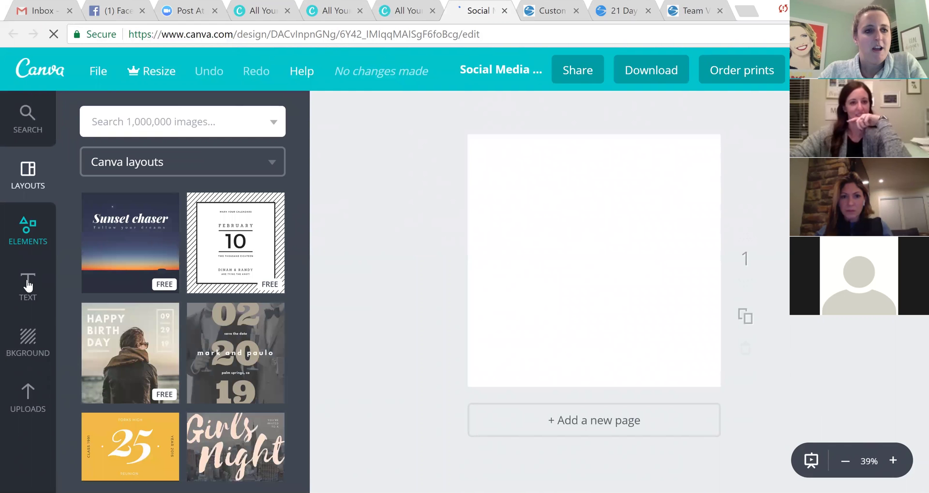
Drag the uploaded lake-beach photo with lounge chairs onto the blank page.
{"action": "left_click", "coordinate": [27, 334]}
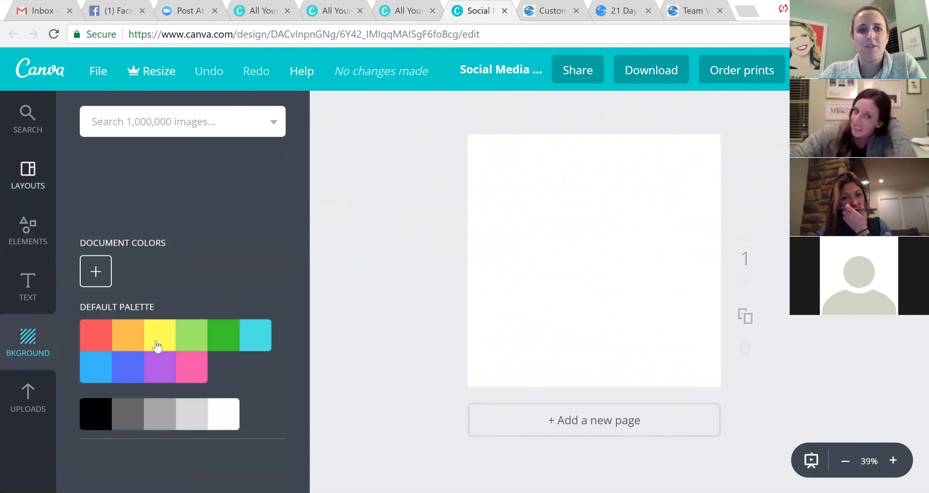
{"action": "scroll", "coordinate": [145, 290], "scroll_direction": "down", "scroll_amount": 5}
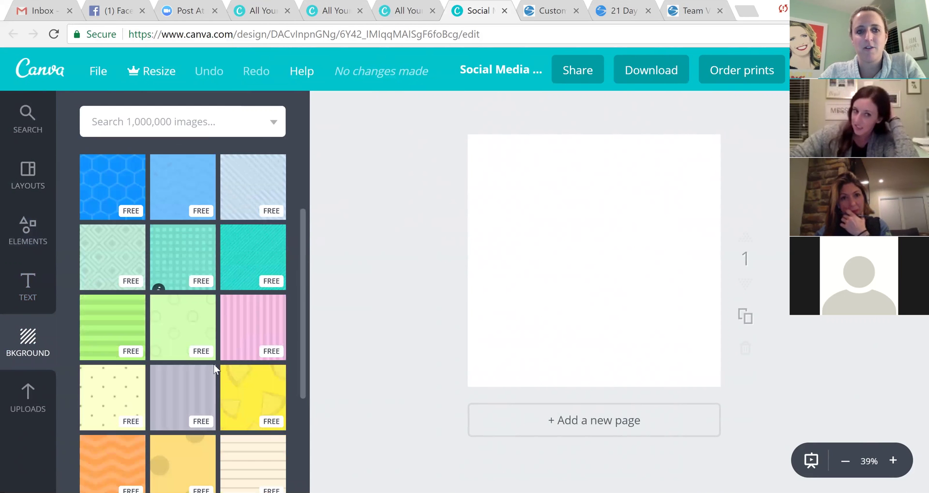
{"action": "scroll", "coordinate": [206, 371], "scroll_direction": "down", "scroll_amount": 3}
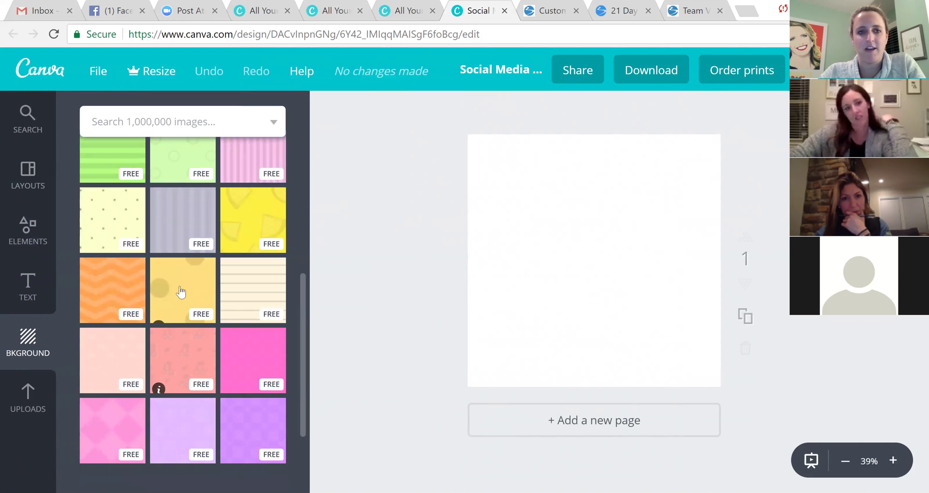
{"action": "scroll", "coordinate": [182, 294], "scroll_direction": "down", "scroll_amount": 10}
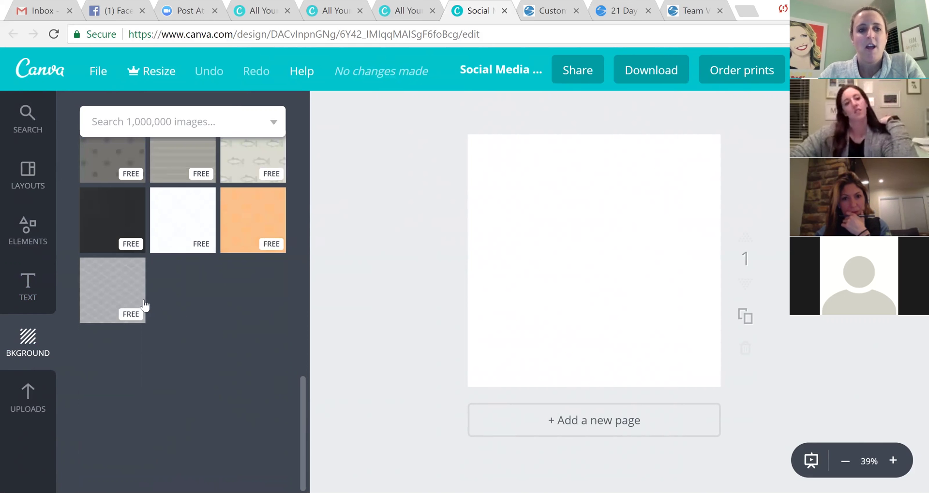
{"action": "left_click", "coordinate": [28, 399]}
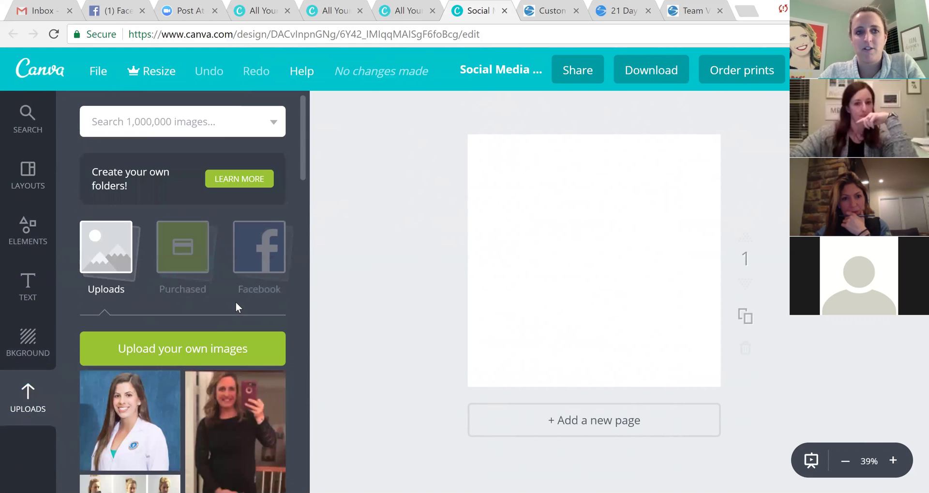
{"action": "scroll", "coordinate": [231, 302], "scroll_direction": "down", "scroll_amount": 10}
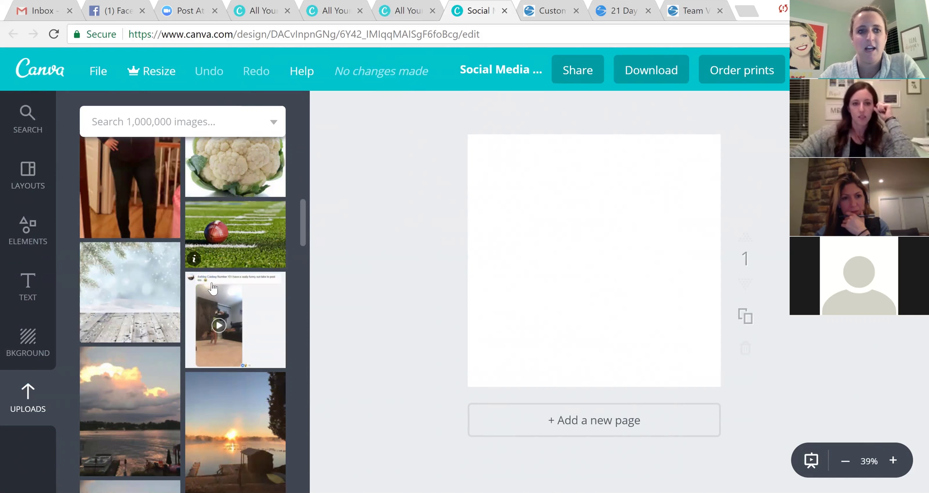
{"action": "scroll", "coordinate": [212, 289], "scroll_direction": "down", "scroll_amount": 15}
{"action": "left_click_drag", "start_coordinate": [140, 172], "coordinate": [522, 256]}
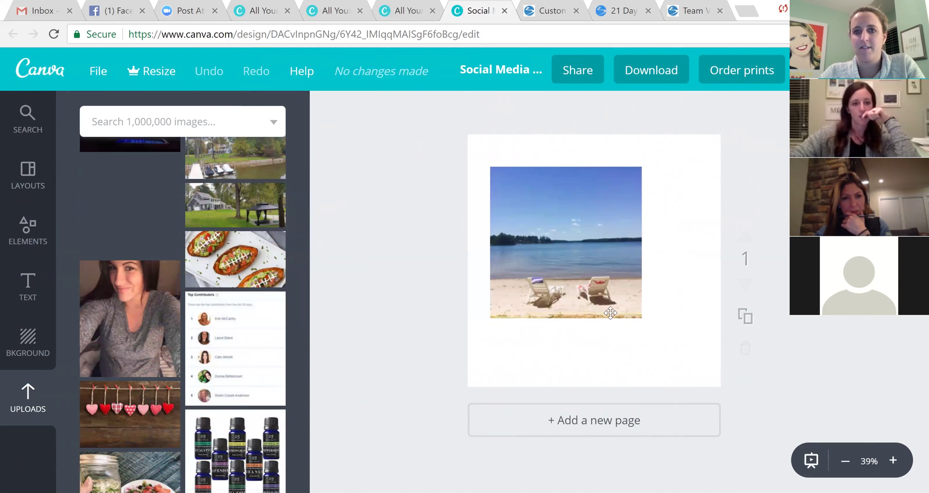
Enlarge and shift the beach photo until it covers the whole square.
{"action": "left_click_drag", "start_coordinate": [641, 318], "coordinate": [707, 428]}
{"action": "left_click", "coordinate": [495, 172]}
{"action": "left_click_drag", "start_coordinate": [455, 139], "coordinate": [447, 128]}
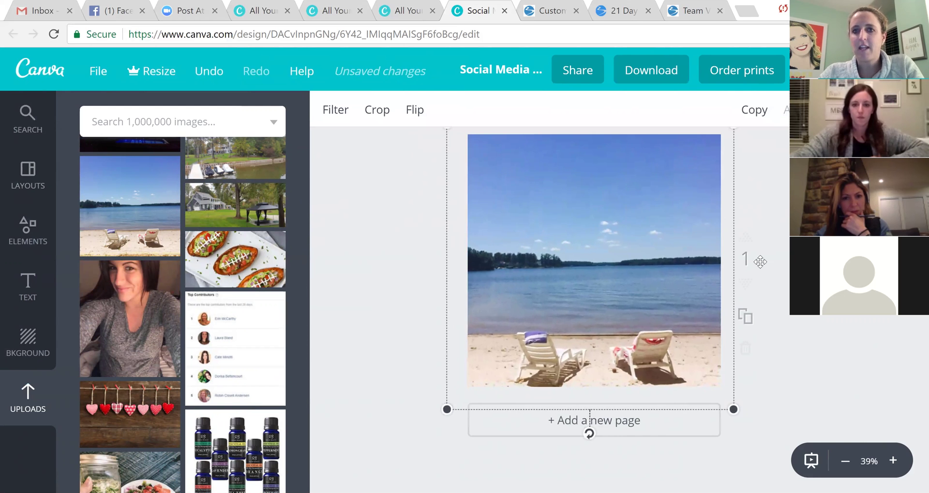
{"action": "left_click_drag", "start_coordinate": [666, 216], "coordinate": [671, 210]}
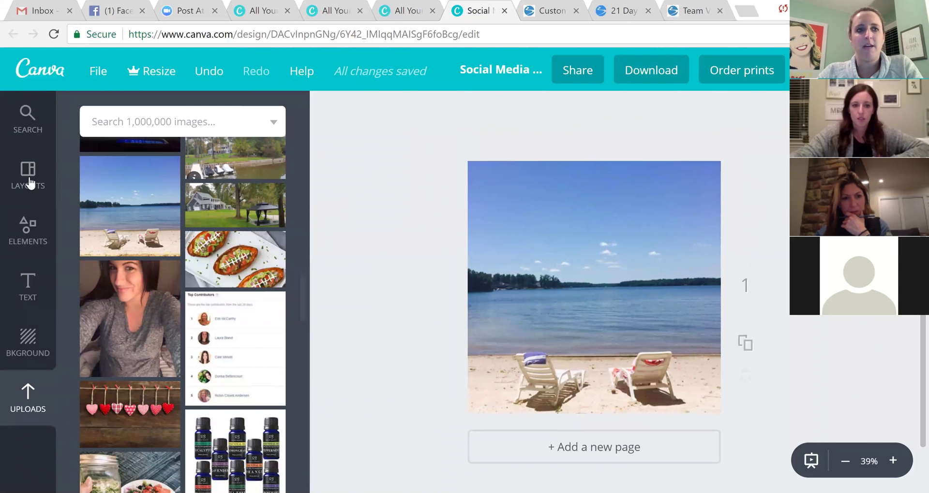
Add a circular photo frame from Elements > Frames.
{"action": "left_click", "coordinate": [28, 237]}
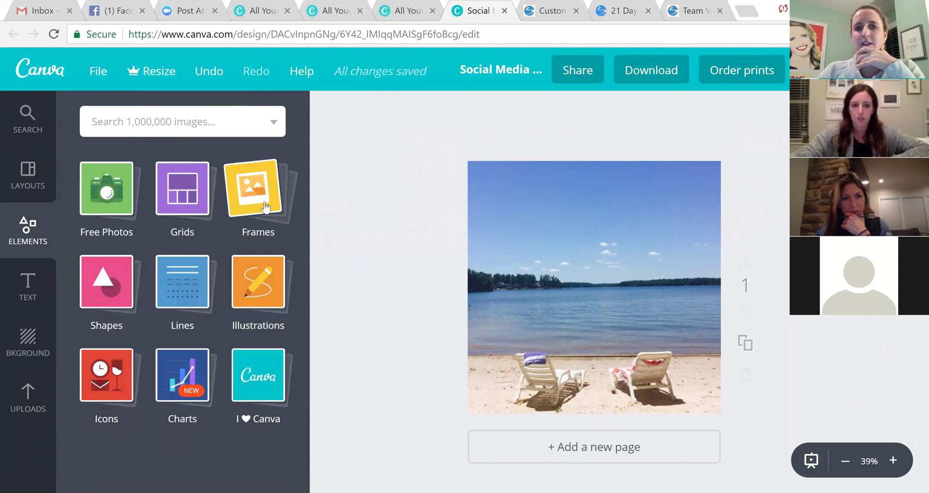
{"action": "left_click", "coordinate": [265, 207]}
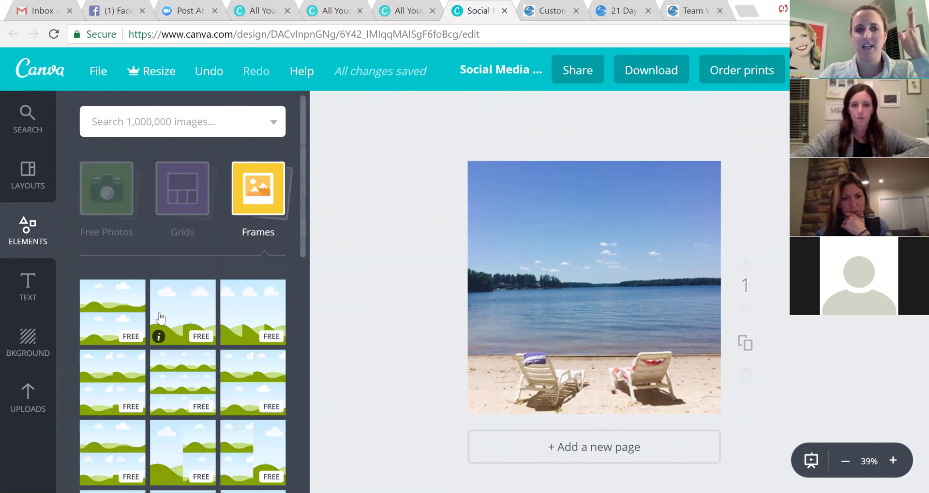
{"action": "scroll", "coordinate": [159, 317], "scroll_direction": "down", "scroll_amount": 10}
{"action": "scroll", "coordinate": [160, 318], "scroll_direction": "down", "scroll_amount": 8}
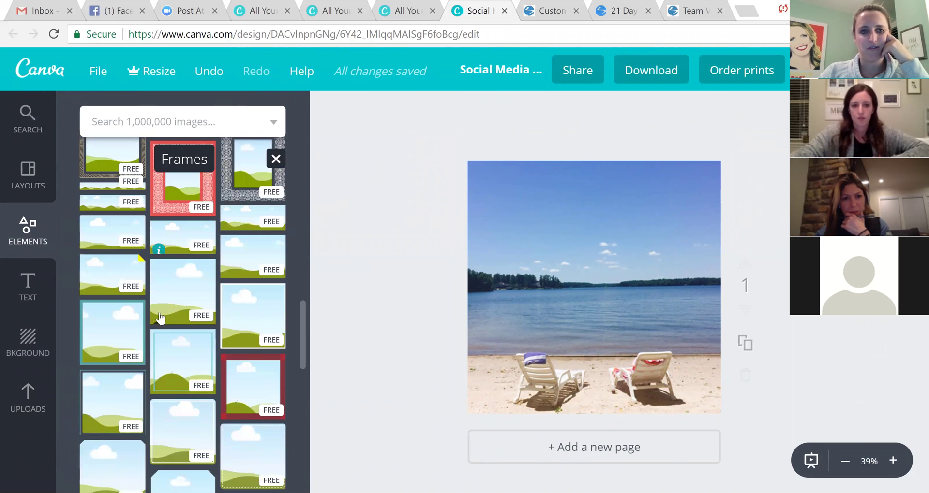
{"action": "scroll", "coordinate": [160, 318], "scroll_direction": "down", "scroll_amount": 5}
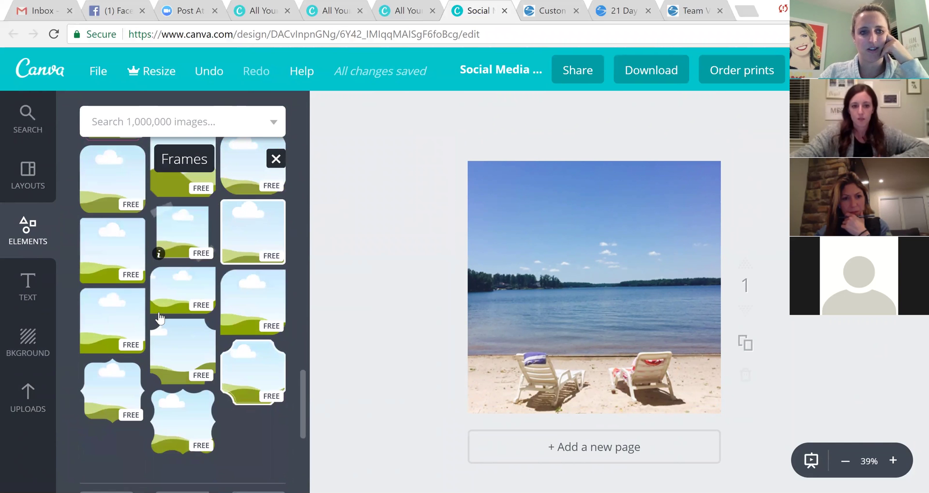
{"action": "scroll", "coordinate": [160, 318], "scroll_direction": "down", "scroll_amount": 3}
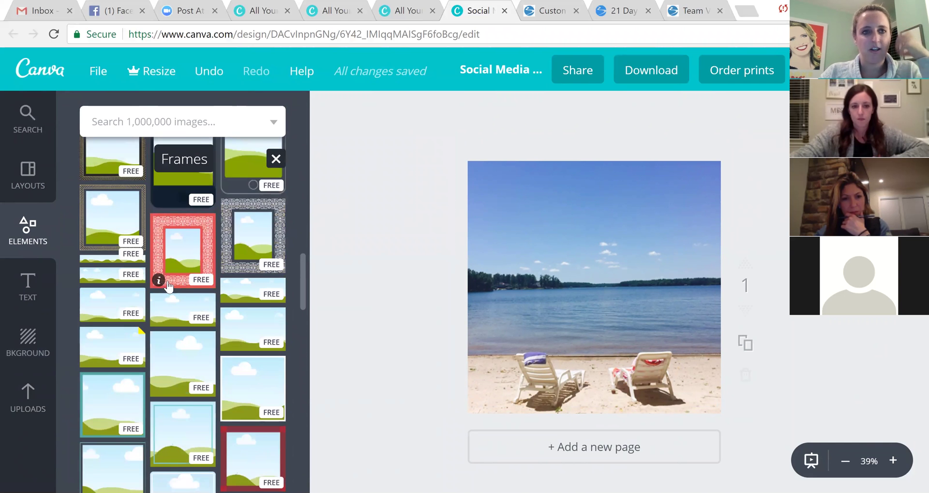
{"action": "scroll", "coordinate": [168, 287], "scroll_direction": "down", "scroll_amount": 10}
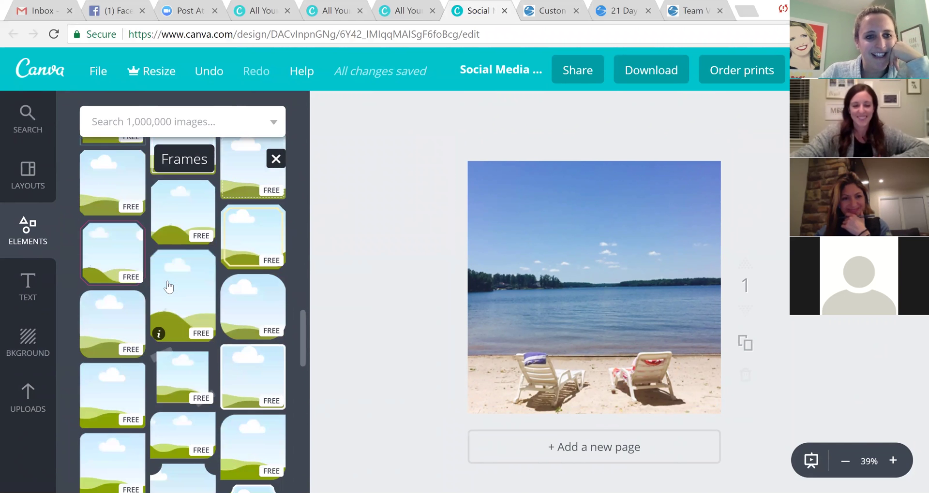
{"action": "scroll", "coordinate": [167, 287], "scroll_direction": "down", "scroll_amount": 10}
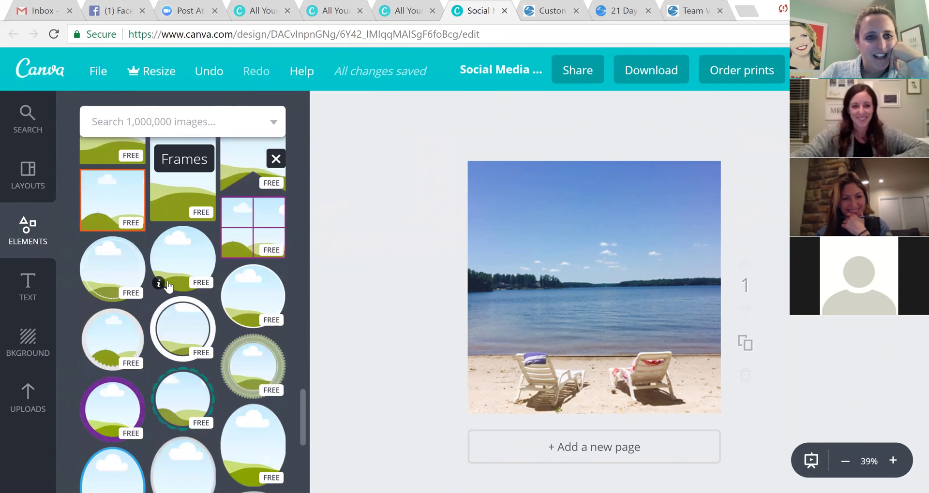
{"action": "scroll", "coordinate": [158, 303], "scroll_direction": "down", "scroll_amount": 3}
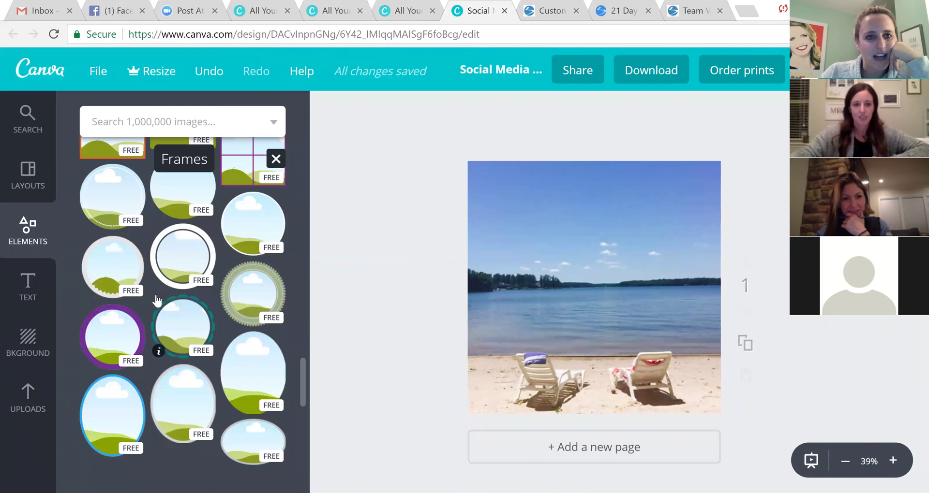
{"action": "left_click", "coordinate": [239, 227]}
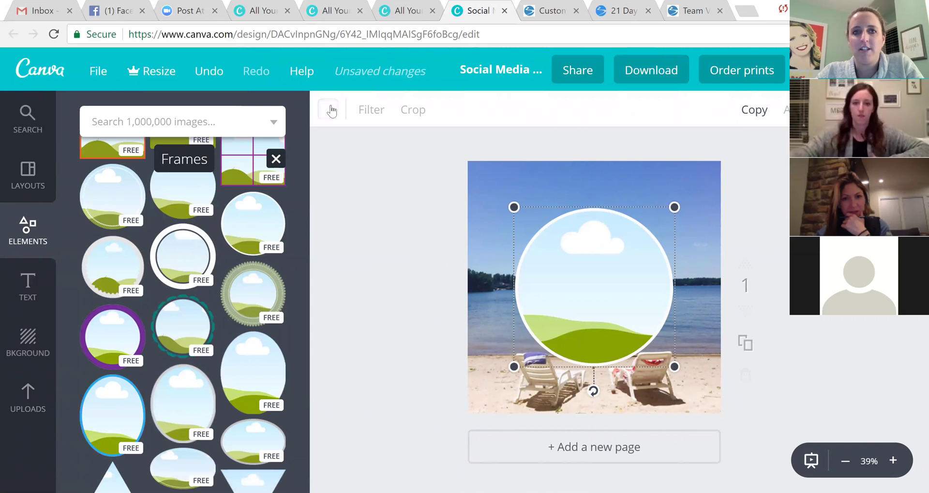
Colour the frame border cyan 50fffa, then move it top-left and shrink it.
{"action": "left_click", "coordinate": [328, 109]}
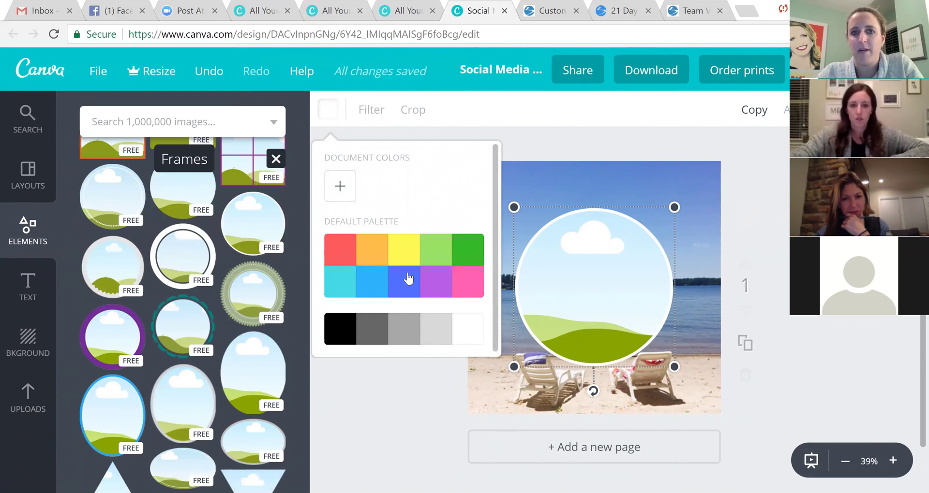
{"action": "left_click", "coordinate": [339, 187]}
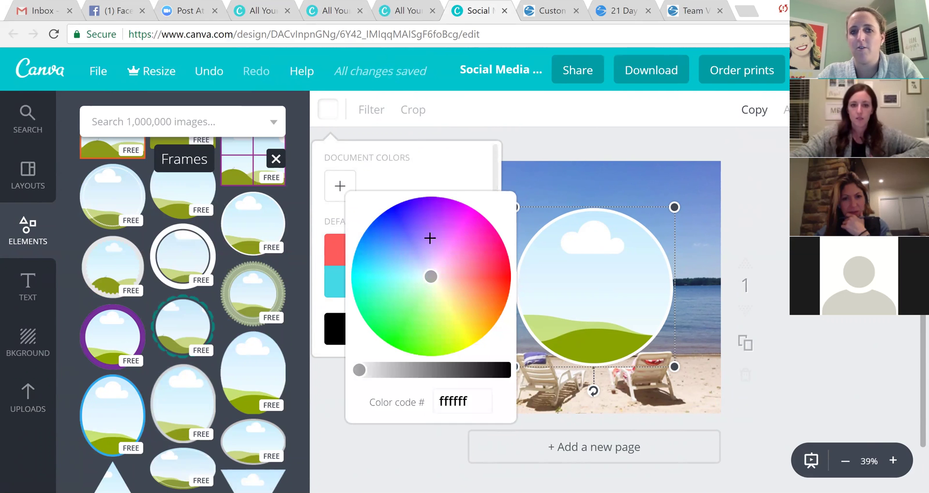
{"action": "left_click", "coordinate": [390, 262]}
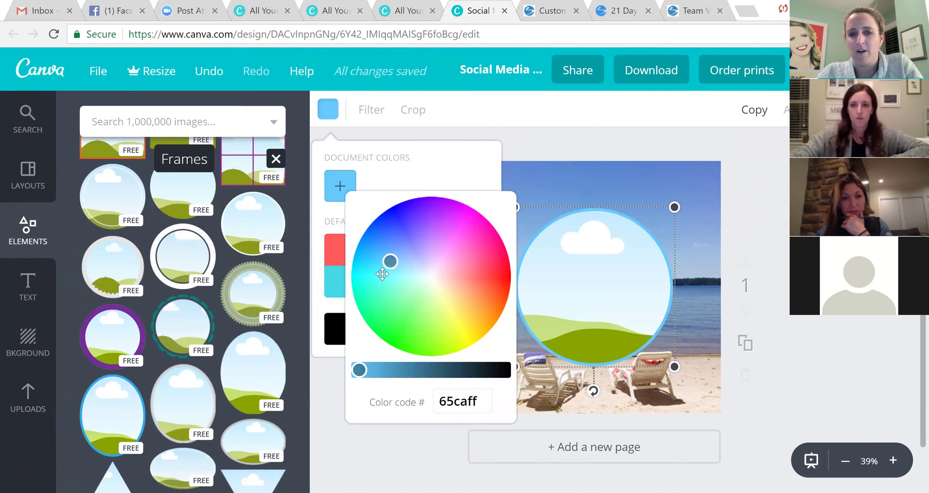
{"action": "left_click", "coordinate": [397, 274]}
{"action": "left_click", "coordinate": [379, 274]}
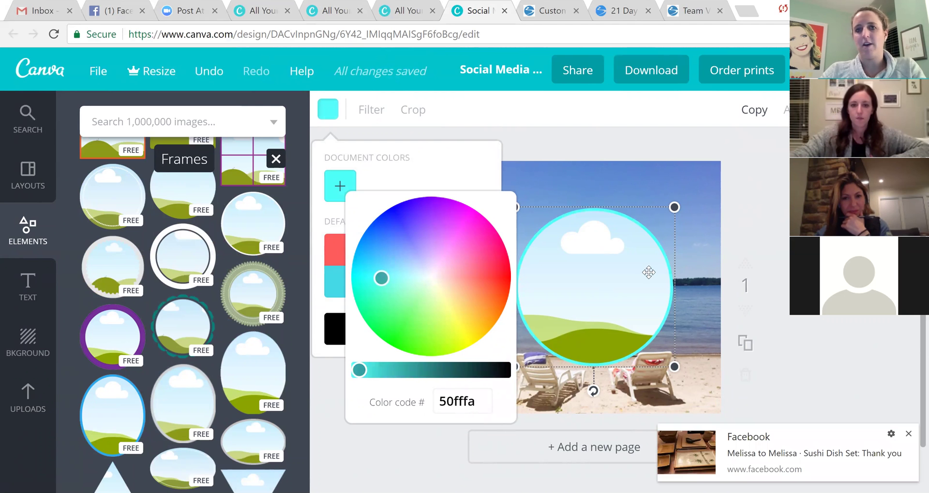
{"action": "left_click", "coordinate": [625, 269]}
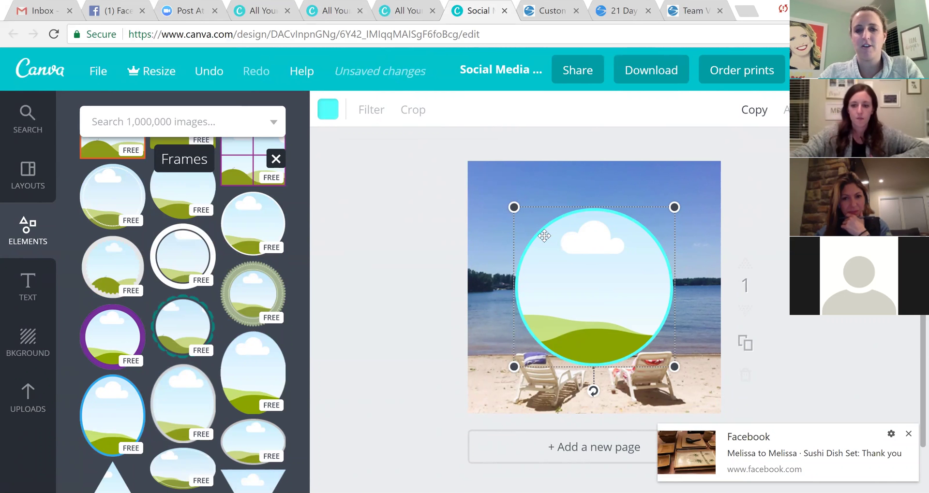
{"action": "left_click_drag", "start_coordinate": [544, 235], "coordinate": [498, 211]}
{"action": "left_click_drag", "start_coordinate": [468, 183], "coordinate": [510, 203]}
Drop the cloudy lake sunset photo into the circle frame and shrink it slightly.
{"action": "left_click", "coordinate": [32, 408]}
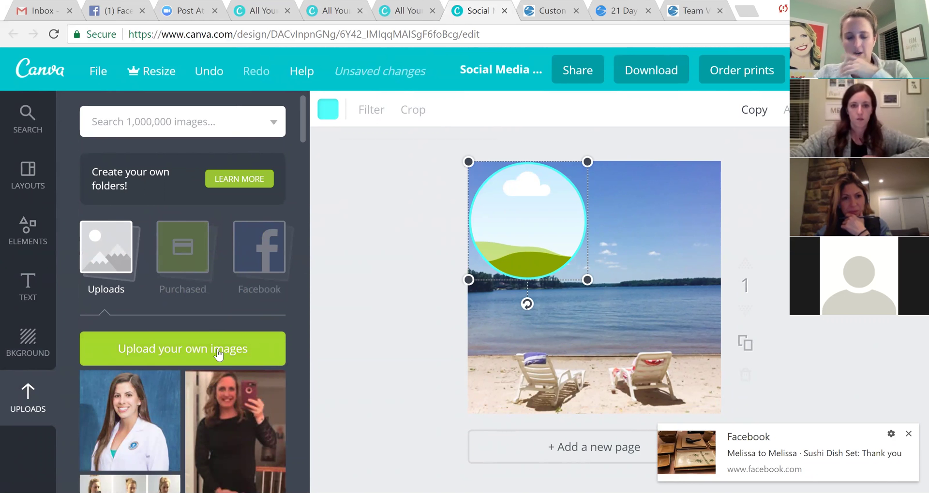
{"action": "scroll", "coordinate": [219, 355], "scroll_direction": "down", "scroll_amount": 5}
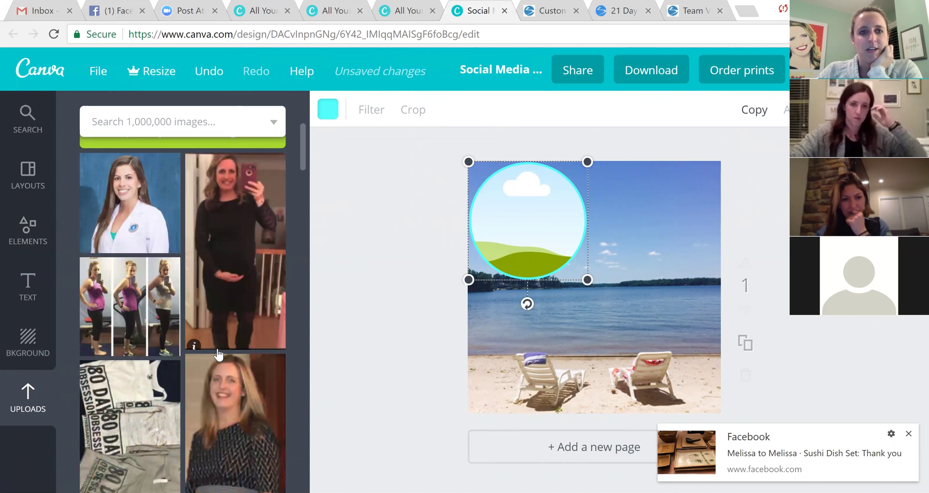
{"action": "scroll", "coordinate": [219, 354], "scroll_direction": "down", "scroll_amount": 10}
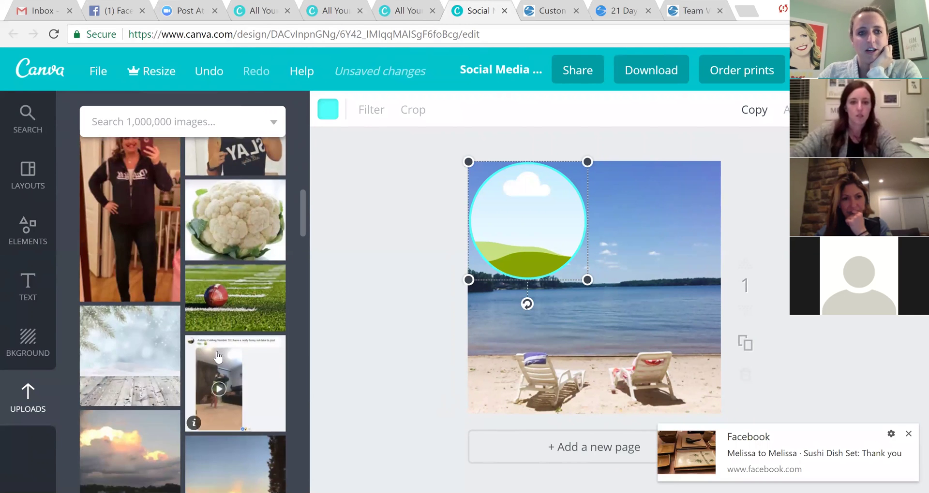
{"action": "left_click_drag", "start_coordinate": [93, 244], "coordinate": [670, 433]}
{"action": "left_click_drag", "start_coordinate": [583, 276], "coordinate": [512, 231]}
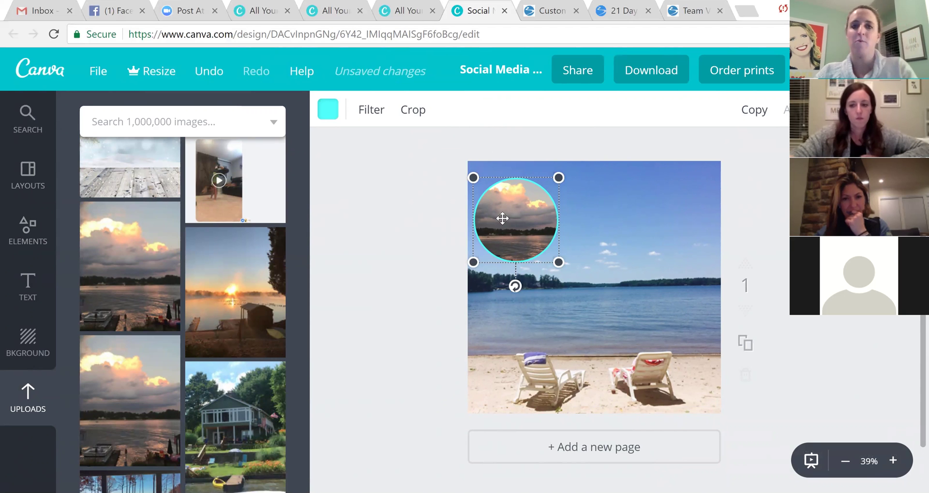
{"action": "left_click", "coordinate": [27, 228]}
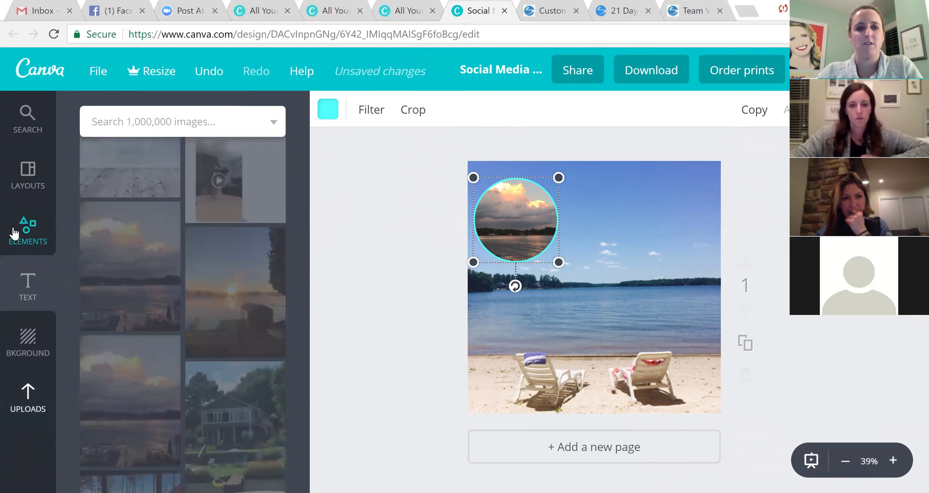
{"action": "left_click", "coordinate": [29, 229]}
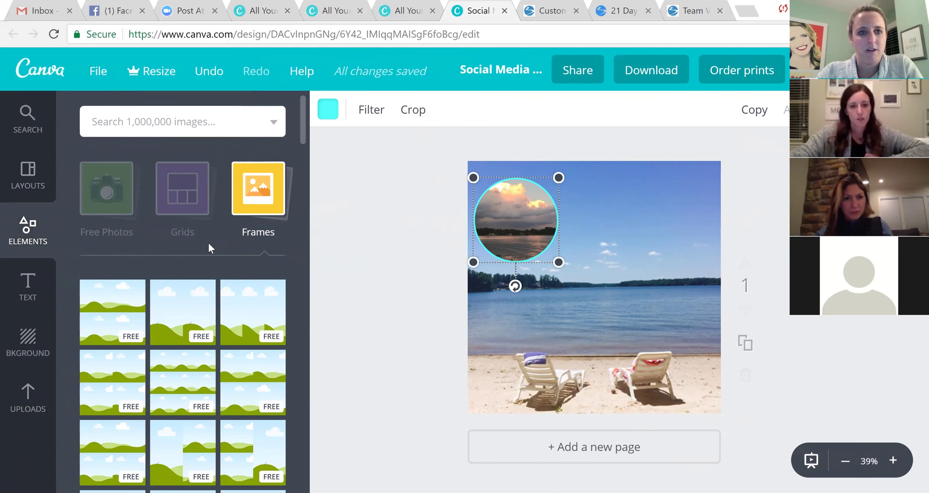
Add a white square and stretch it to cover most of the page.
{"action": "left_click", "coordinate": [100, 293]}
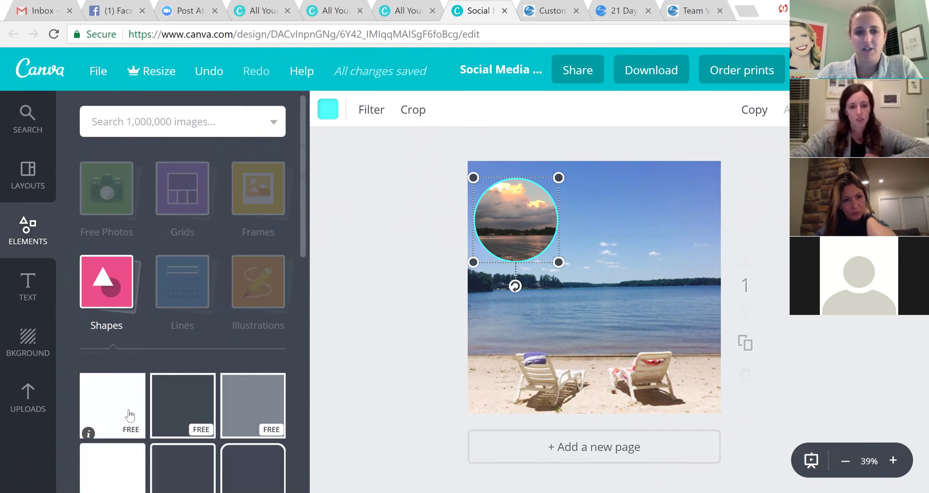
{"action": "left_click", "coordinate": [122, 410]}
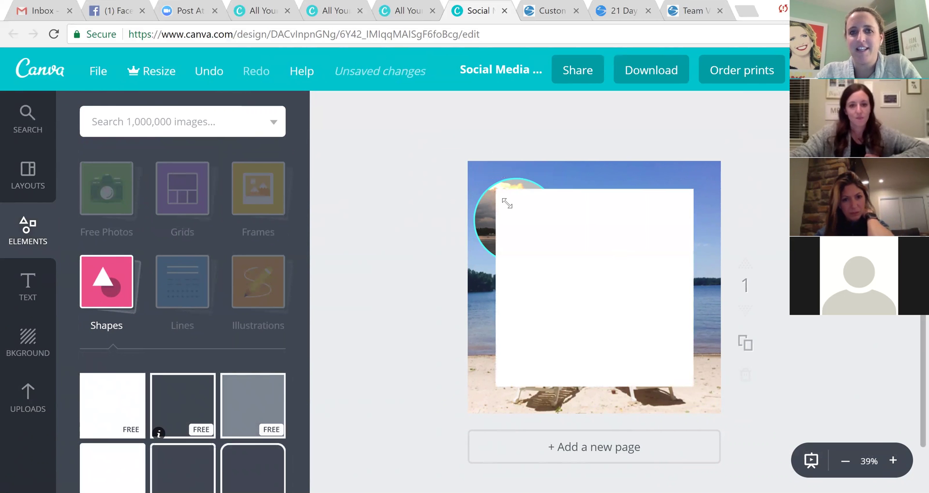
{"action": "left_click_drag", "start_coordinate": [490, 186], "coordinate": [482, 177]}
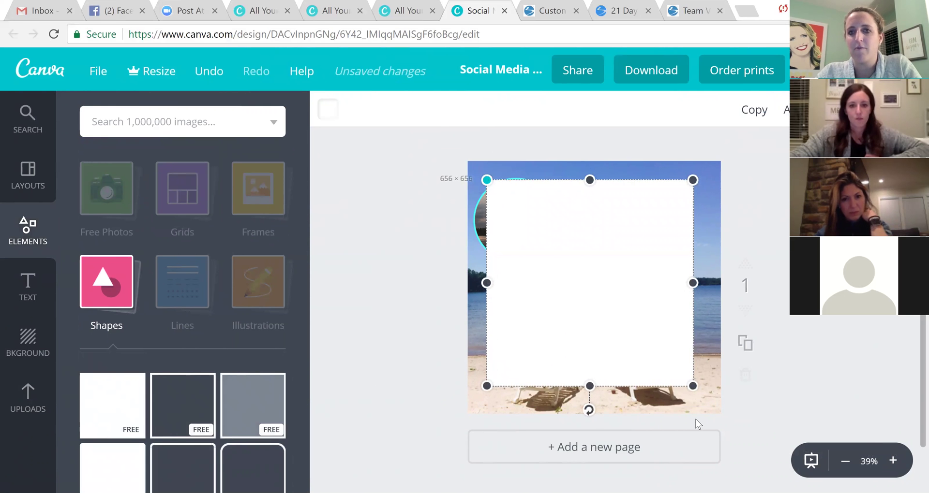
{"action": "left_click_drag", "start_coordinate": [703, 400], "coordinate": [717, 413]}
{"action": "mouse_move", "coordinate": [634, 321]}
{"action": "left_mouse_down"}
{"action": "mouse_move", "coordinate": [622, 319]}
{"action": "mouse_move", "coordinate": [632, 321]}
{"action": "left_mouse_up"}
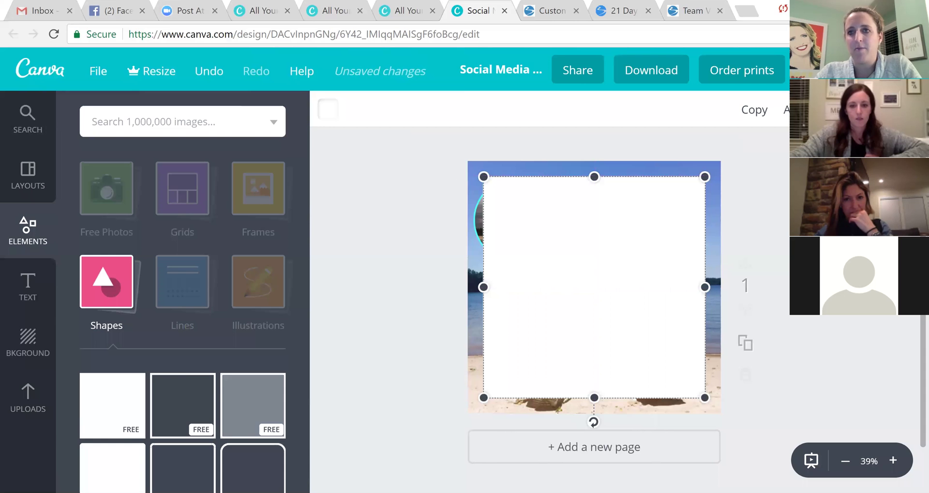
Lower the white panel's transparency so the beach shows through.
{"action": "left_click", "coordinate": [847, 109]}
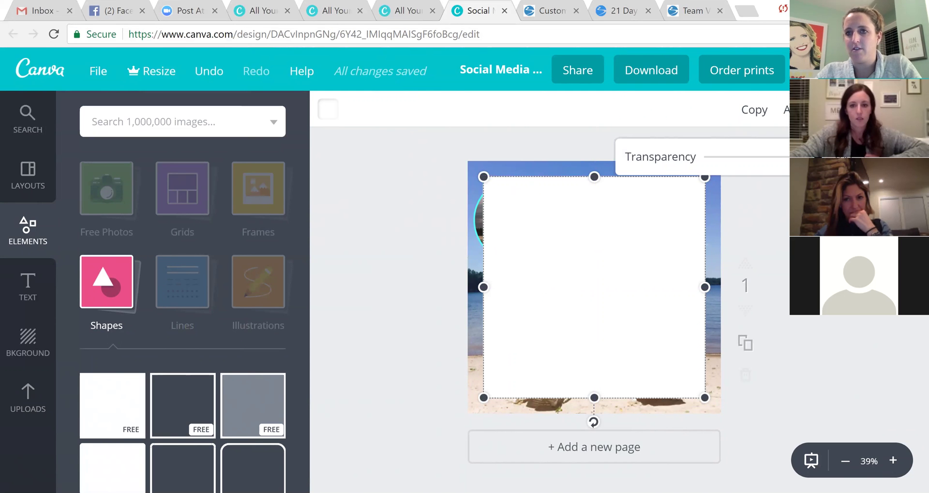
{"action": "left_click_drag", "start_coordinate": [805, 157], "coordinate": [773, 161]}
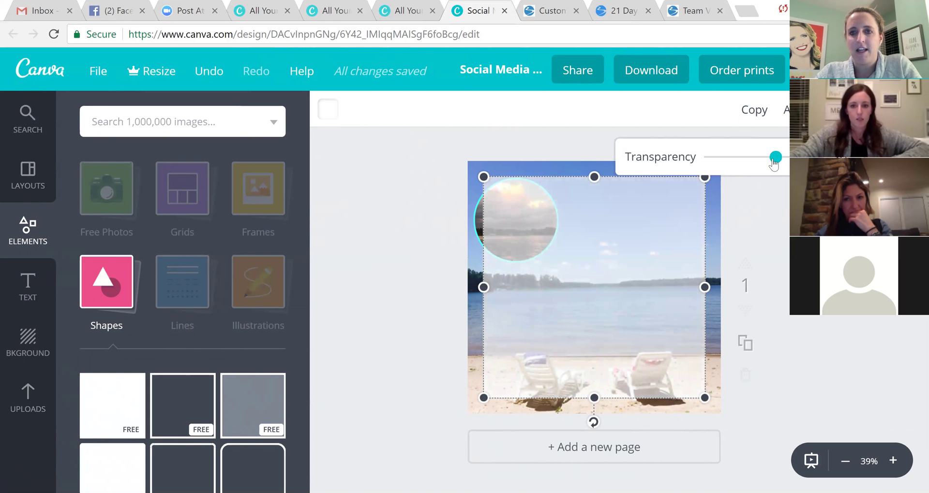
{"action": "left_click", "coordinate": [584, 266]}
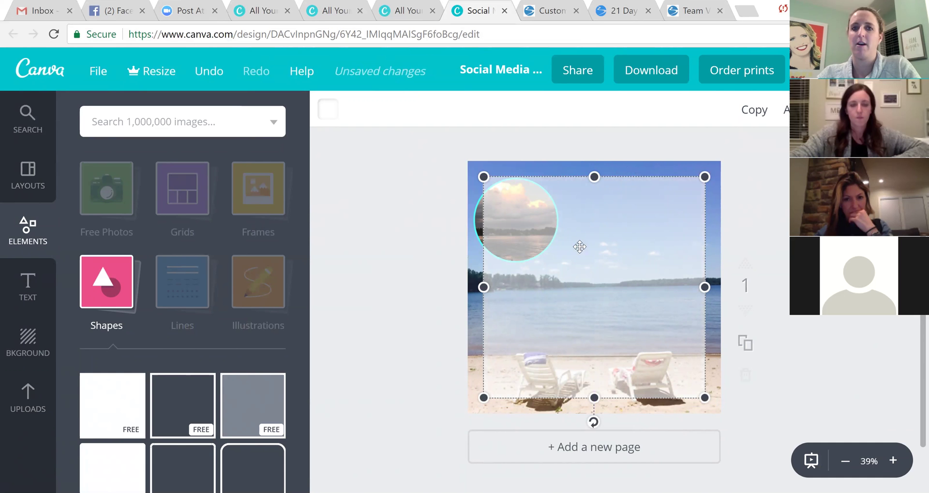
Bring the circle photo forward in front of the white panel.
{"action": "left_click", "coordinate": [516, 217]}
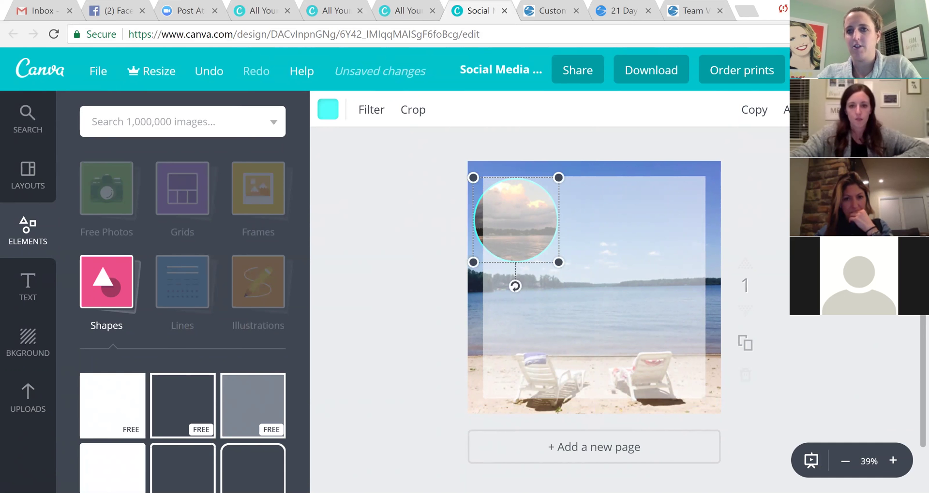
{"action": "left_click", "coordinate": [784, 110]}
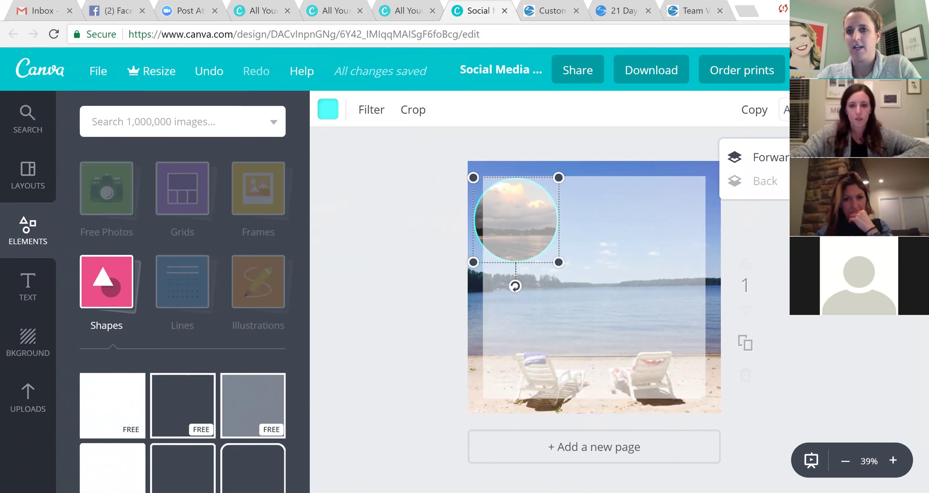
{"action": "left_click", "coordinate": [785, 160]}
{"action": "left_click", "coordinate": [627, 248]}
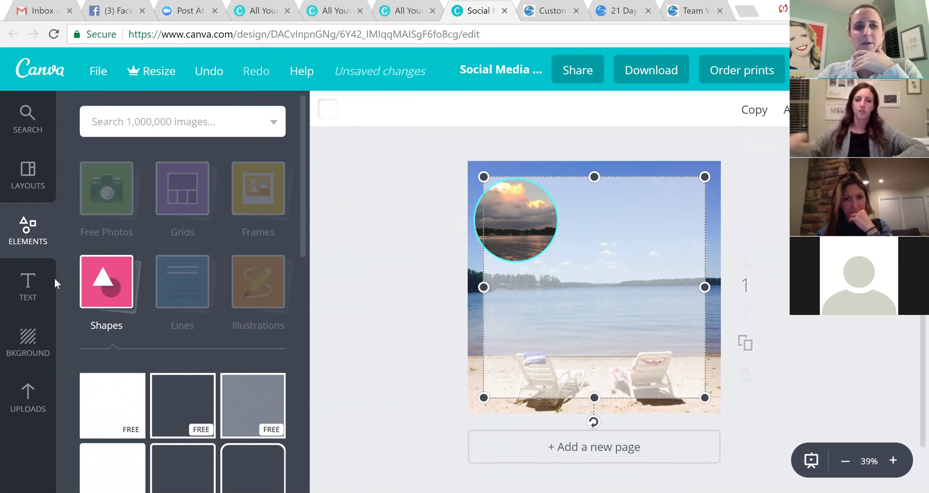
Add a subheading text box in the Playlist Script font.
{"action": "left_click", "coordinate": [28, 286]}
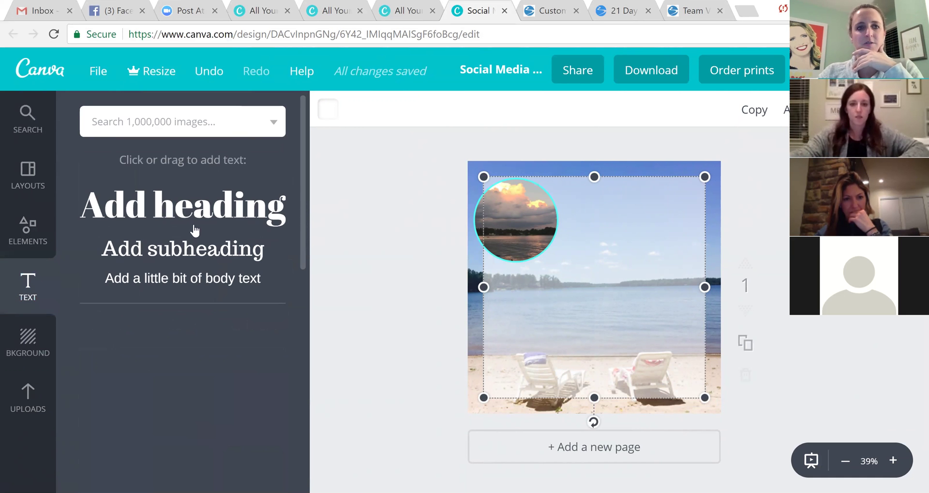
{"action": "left_click", "coordinate": [164, 254]}
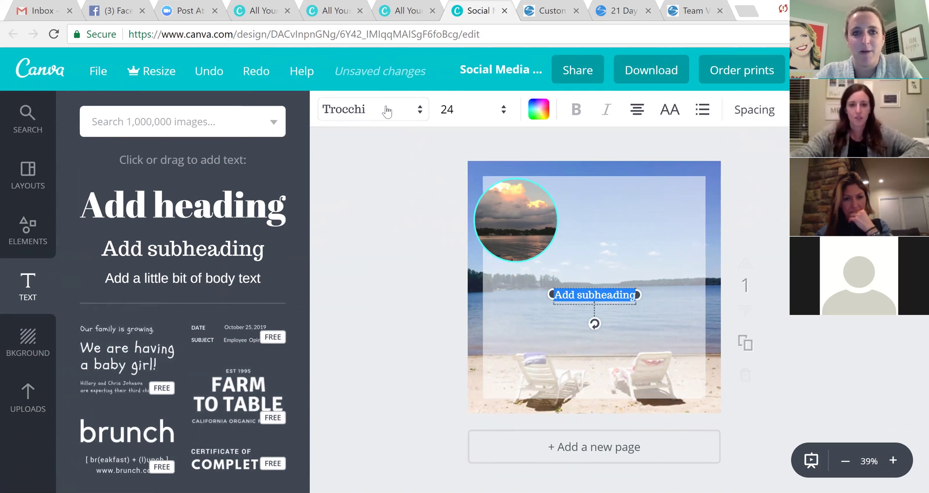
{"action": "left_click", "coordinate": [384, 113]}
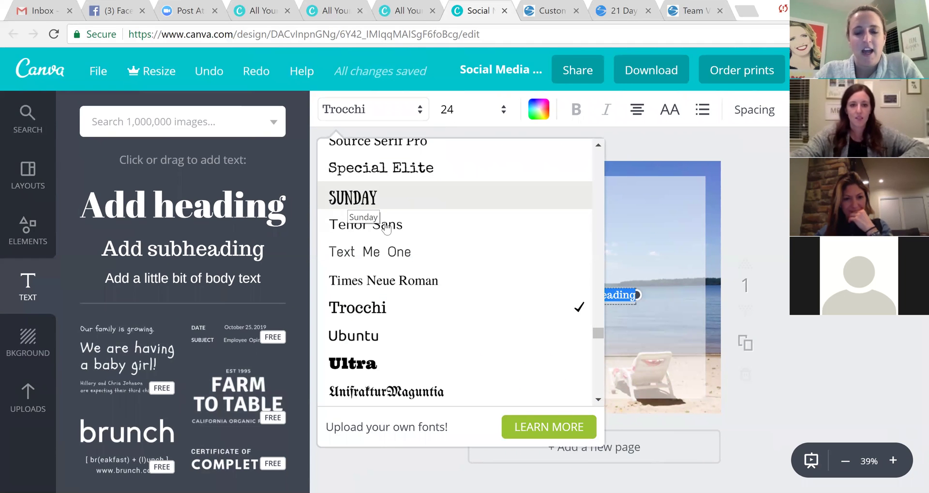
{"action": "scroll", "coordinate": [413, 244], "scroll_direction": "up", "scroll_amount": 6}
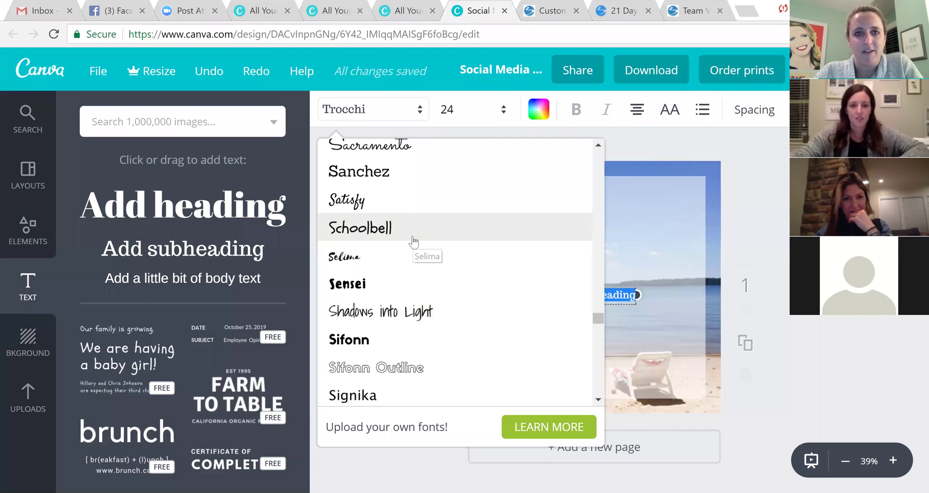
{"action": "scroll", "coordinate": [412, 242], "scroll_direction": "up", "scroll_amount": 12}
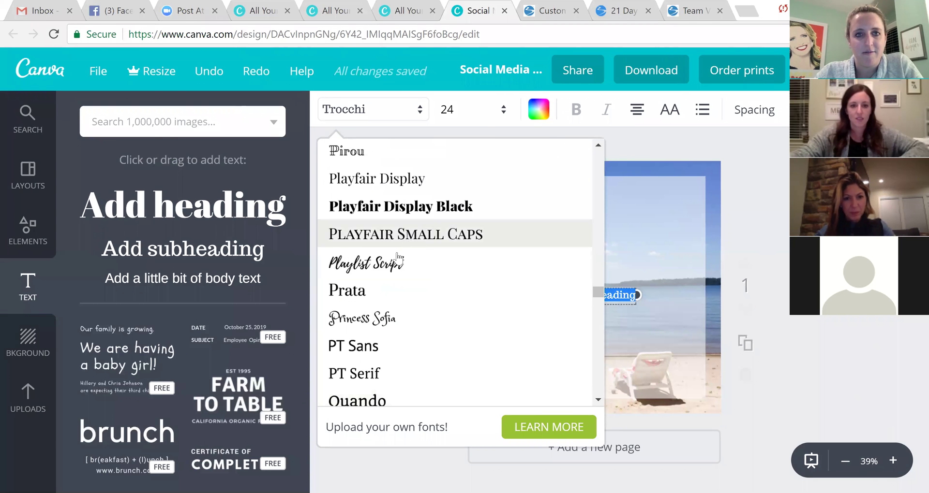
{"action": "left_click", "coordinate": [387, 264]}
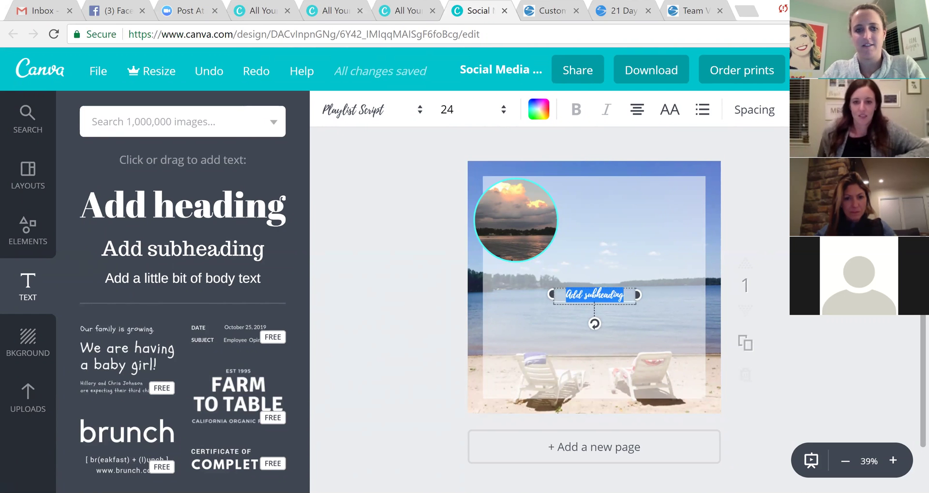
Replace the placeholder text with 'Summer Slimdown'.
{"action": "left_click", "coordinate": [604, 295]}
{"action": "type", "text": "Sum"}
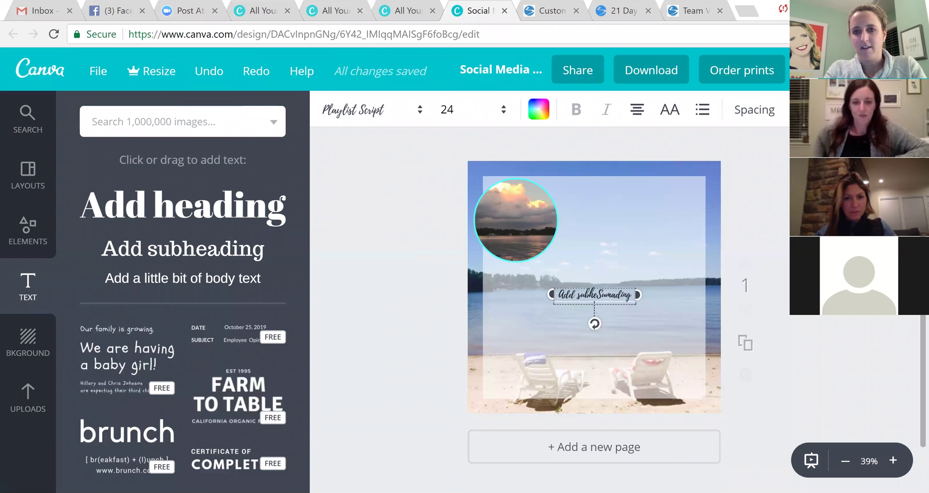
{"action": "key", "text": "BackSpace"}
{"action": "key", "text": "BackSpace"}
{"action": "key", "text": "BackSpace"}
{"action": "key", "text": "BackSpace"}
{"action": "key", "text": "BackSpace"}
{"action": "key", "text": "BackSpace"}
{"action": "key", "text": "BackSpace"}
{"action": "key", "text": "BackSpace"}
{"action": "key", "text": "BackSpace"}
{"action": "key", "text": "BackSpace"}
{"action": "key", "text": "BackSpace"}
{"action": "key", "text": "BackSpace"}
{"action": "key", "text": "Delete"}
{"action": "key", "text": "Delete"}
{"action": "key", "text": "Delete"}
{"action": "key", "text": "Delete"}
{"action": "key", "text": "Delete"}
{"action": "type", "text": "Summer Slimd"}
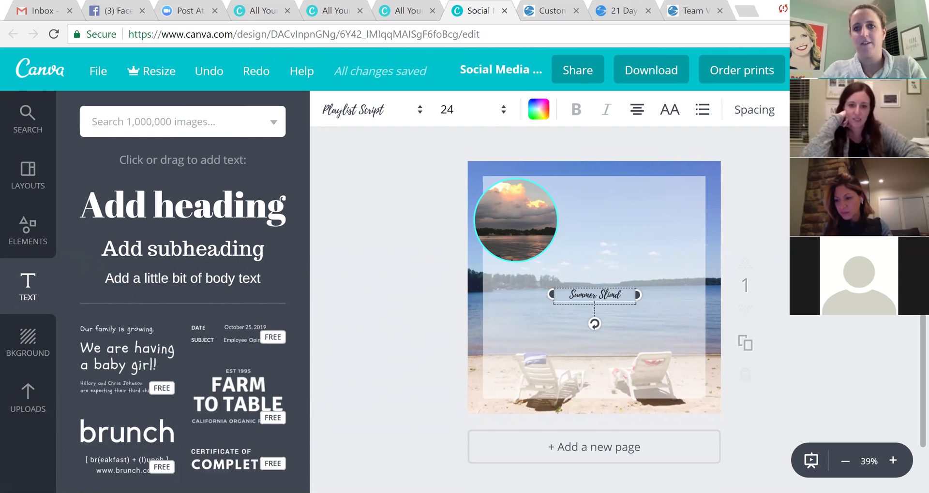
{"action": "type", "text": "own"}
{"action": "key", "text": "shift+Left"}
{"action": "key", "text": "shift+Left"}
{"action": "key", "text": "shift+Left"}
{"action": "key", "text": "shift+Left"}
{"action": "key", "text": "shift+Left"}
{"action": "key", "text": "shift+Left"}
{"action": "key", "text": "shift+Left"}
{"action": "key", "text": "shift+Left"}
{"action": "key", "text": "shift+Left"}
{"action": "key", "text": "shift+Left"}
{"action": "key", "text": "shift+Left"}
{"action": "key", "text": "shift+Left"}
{"action": "key", "text": "shift+Left"}
{"action": "key", "text": "shift+Left"}
{"action": "key", "text": "shift+Left"}
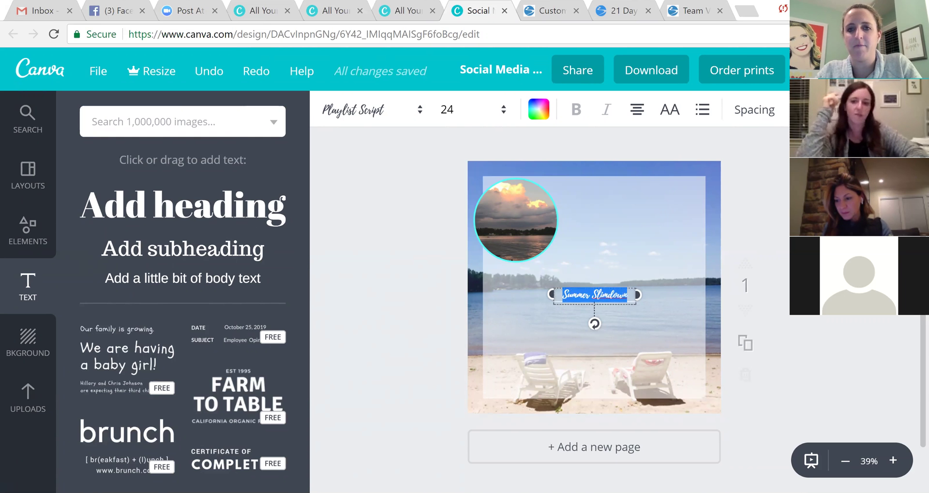
Set the title to size 56, move it to the top, and centre the circle below.
{"action": "left_click", "coordinate": [464, 110]}
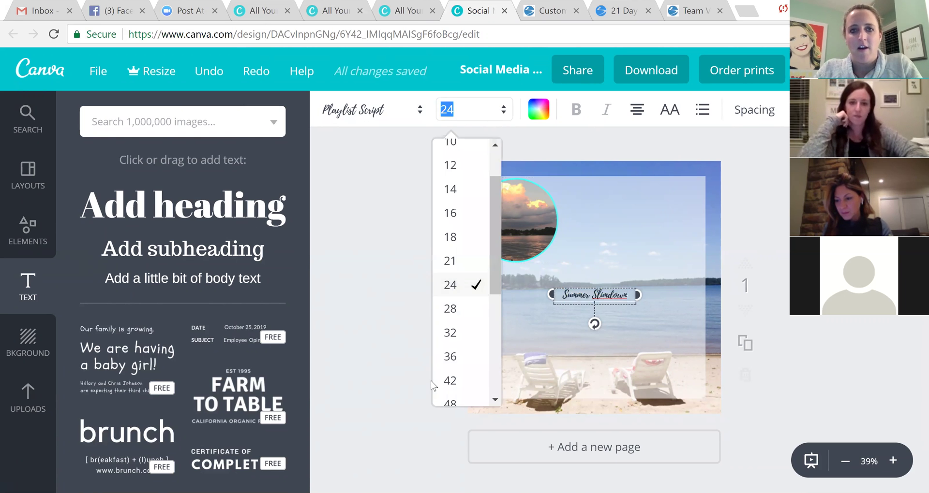
{"action": "left_click", "coordinate": [453, 382]}
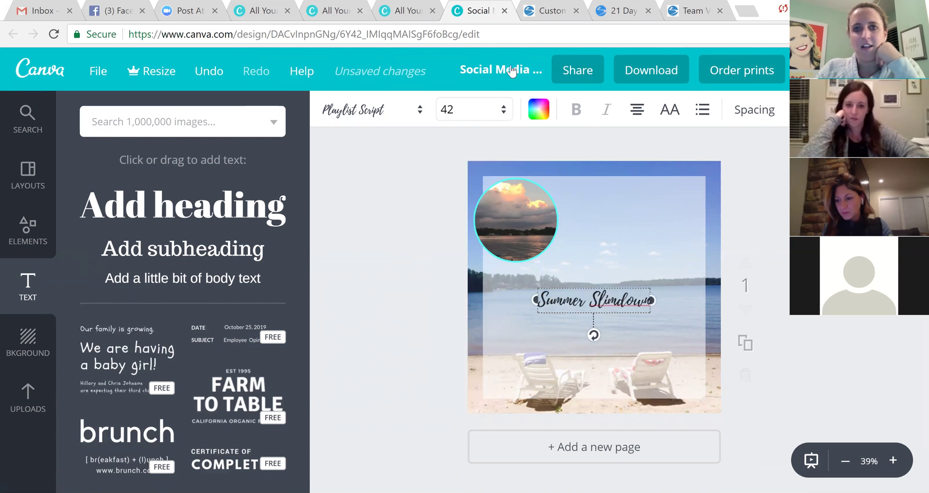
{"action": "left_click", "coordinate": [499, 112]}
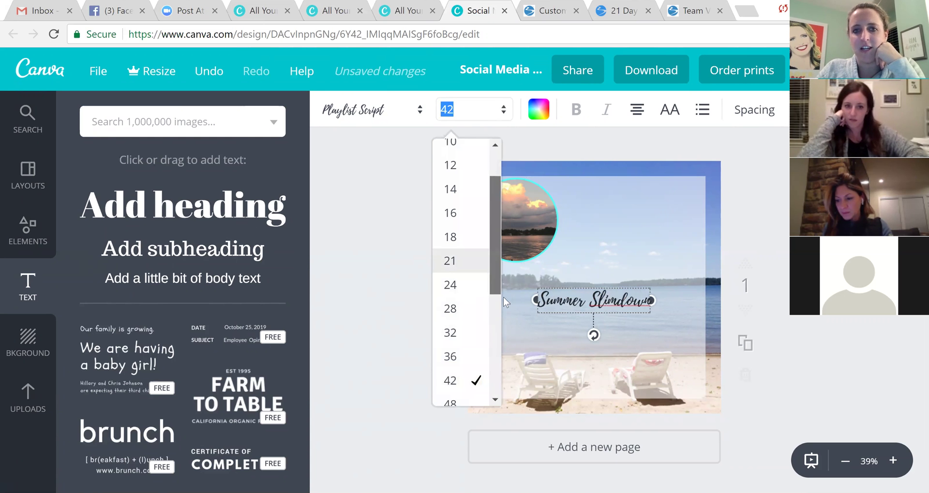
{"action": "scroll", "coordinate": [504, 301], "scroll_direction": "down", "scroll_amount": 3}
{"action": "scroll", "coordinate": [501, 309], "scroll_direction": "down", "scroll_amount": 1}
{"action": "left_click", "coordinate": [450, 304]}
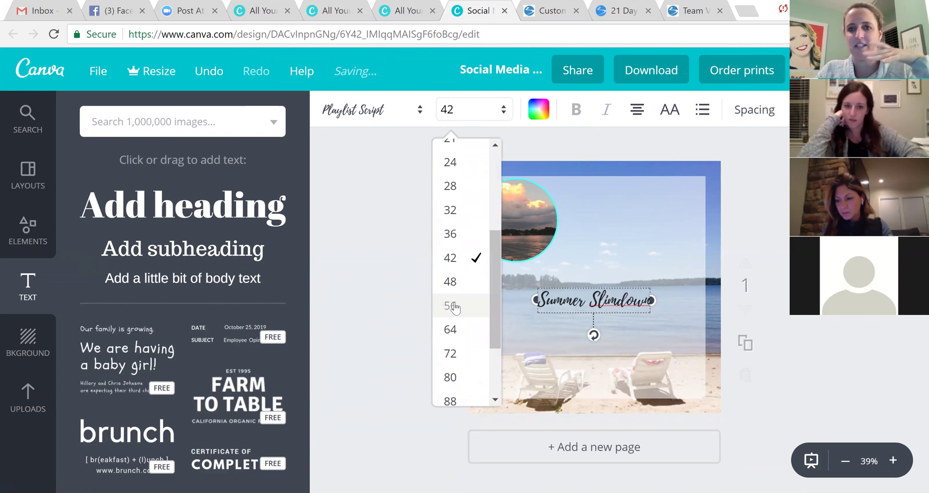
{"action": "left_click_drag", "start_coordinate": [638, 208], "coordinate": [592, 183]}
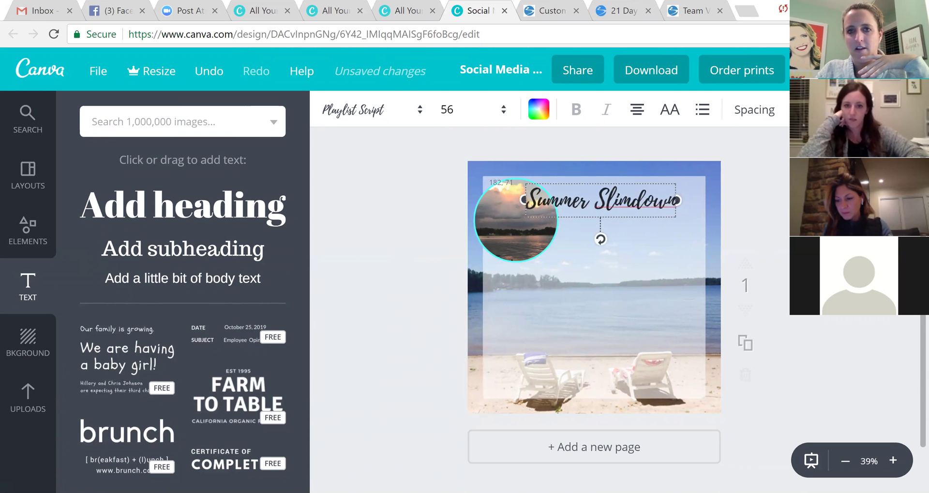
{"action": "left_click_drag", "start_coordinate": [508, 242], "coordinate": [555, 285]}
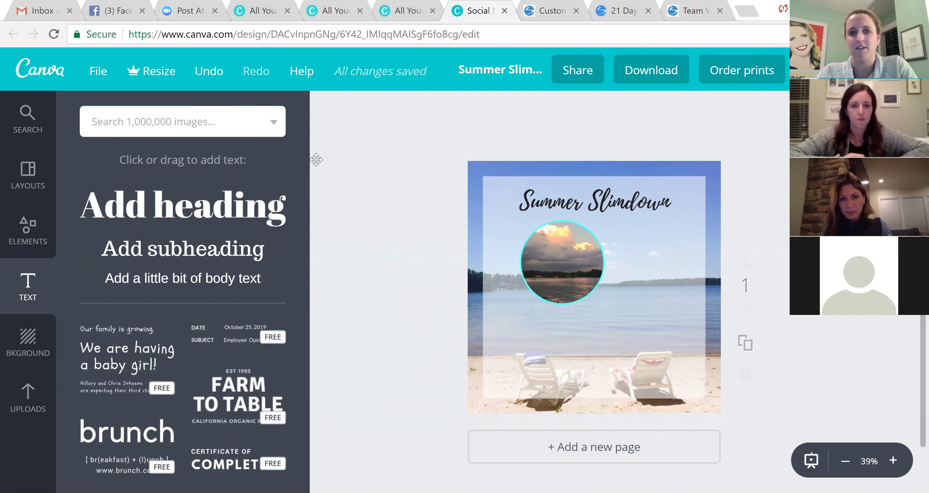
Recolour the Summer Slimdown title light blue 70c4ff using the custom colour wheel.
{"action": "left_click", "coordinate": [594, 211]}
{"action": "left_click", "coordinate": [538, 109]}
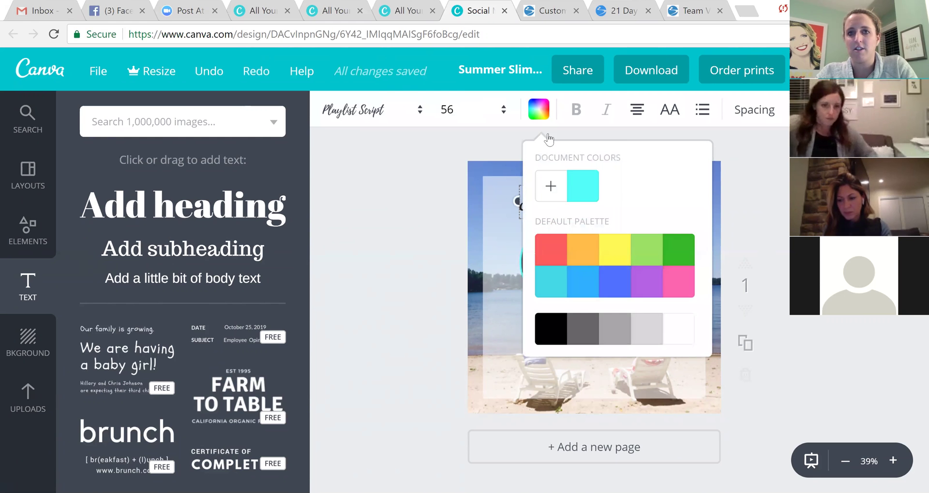
{"action": "left_click", "coordinate": [550, 186]}
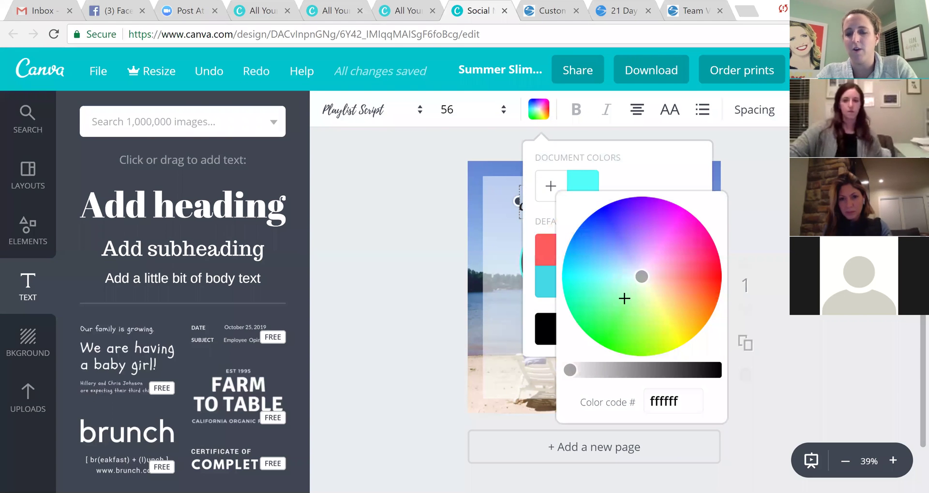
{"action": "left_click_drag", "start_coordinate": [623, 297], "coordinate": [605, 261]}
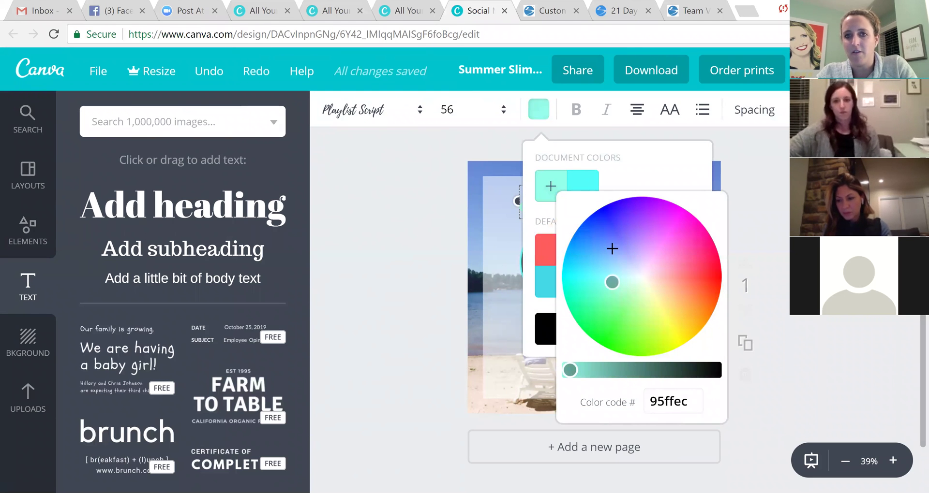
{"action": "left_click", "coordinate": [604, 260]}
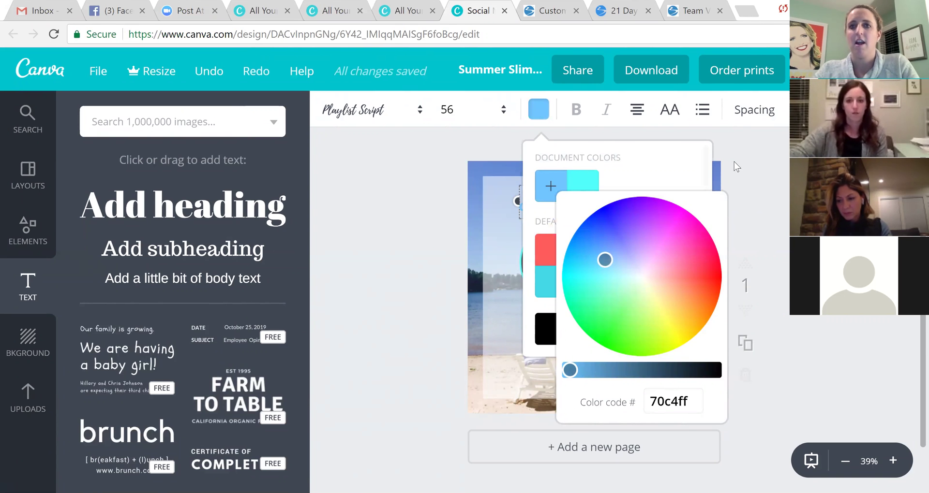
{"action": "left_click", "coordinate": [733, 162]}
{"action": "double_click", "coordinate": [594, 200]}
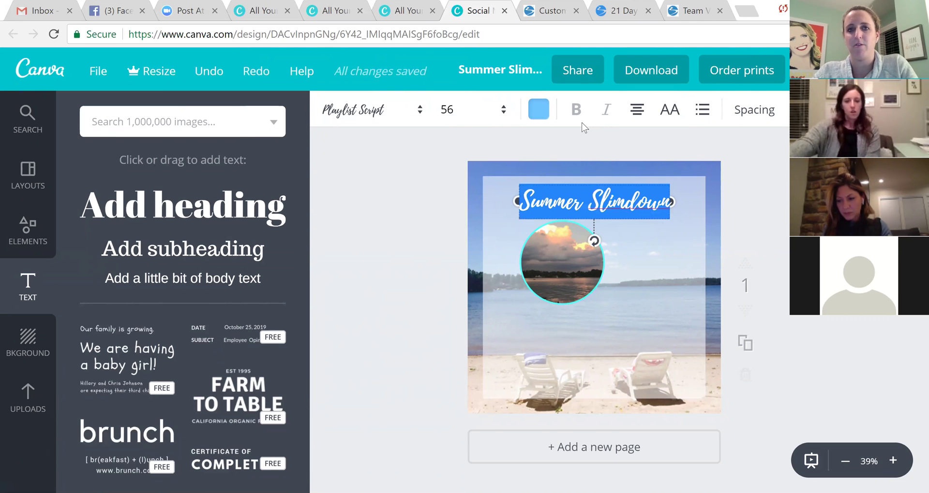
{"action": "left_click", "coordinate": [710, 223]}
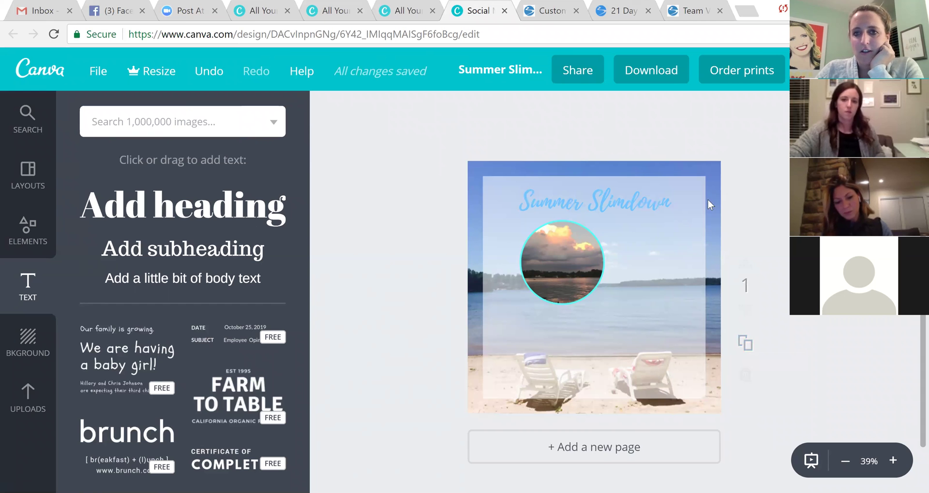
Bring up the image search under Elements.
{"action": "scroll", "coordinate": [707, 203], "scroll_direction": "down", "scroll_amount": 1}
{"action": "scroll", "coordinate": [379, 220], "scroll_direction": "up", "scroll_amount": 1}
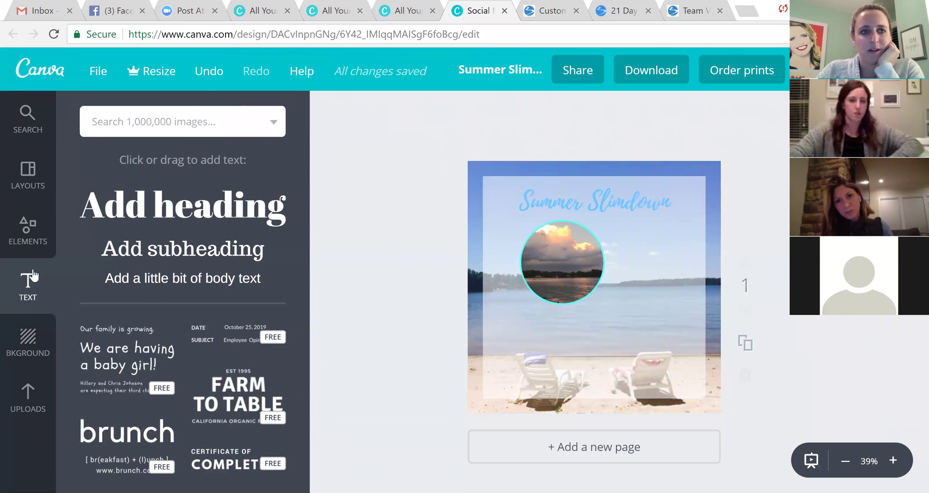
{"action": "left_click", "coordinate": [27, 228]}
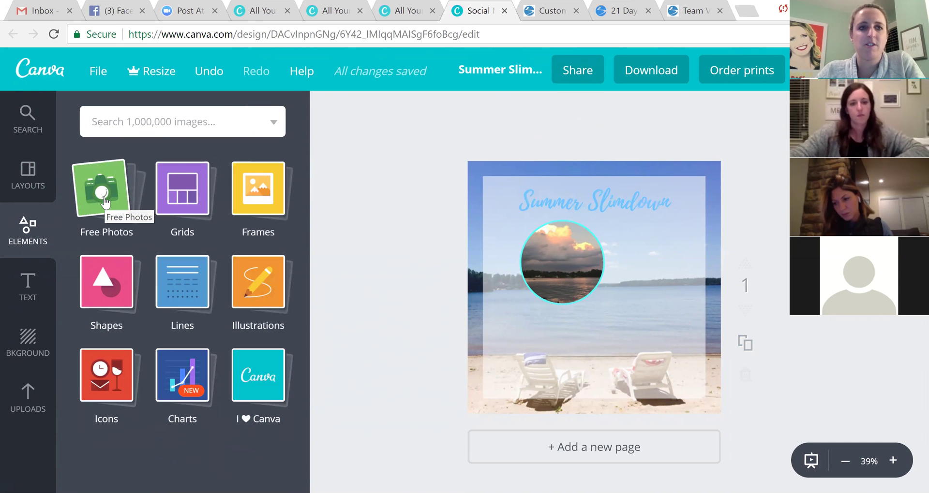
{"action": "left_click", "coordinate": [137, 127]}
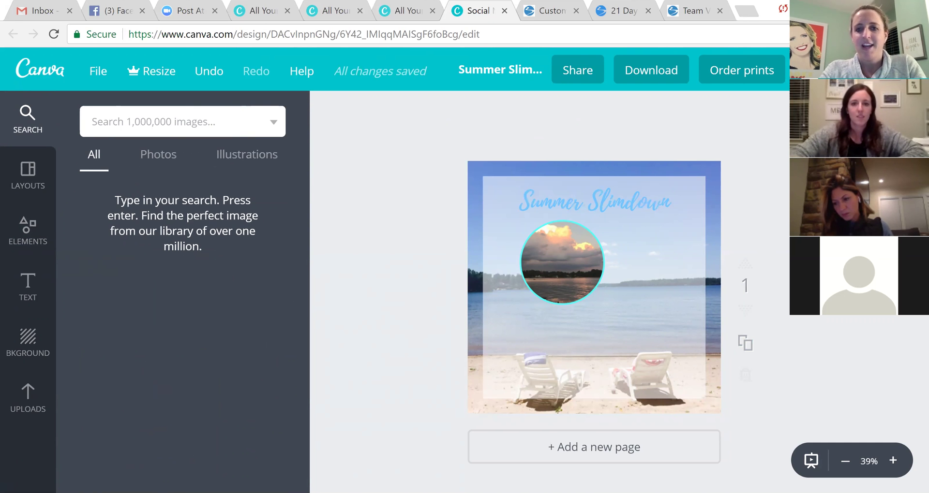
Search images for 'Cauliflower', add a result, then delete it from the design.
{"action": "type", "text": "Cau"}
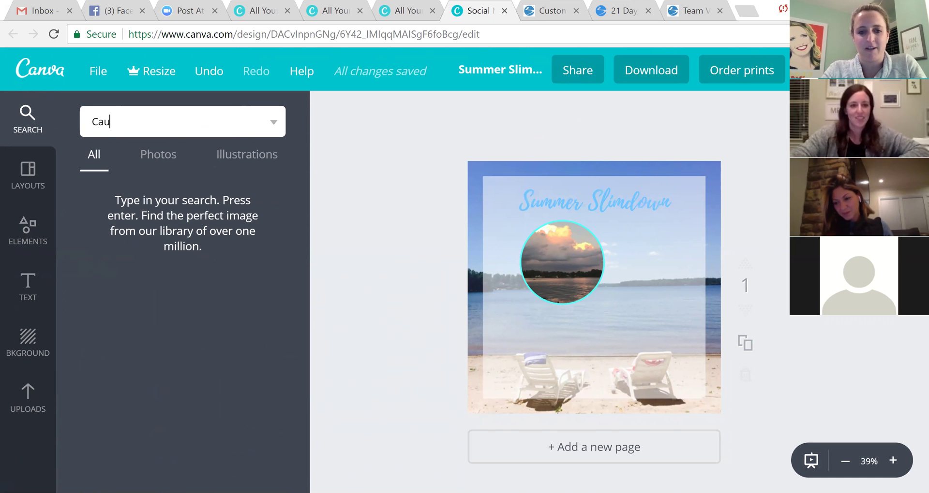
{"action": "type", "text": "liflower"}
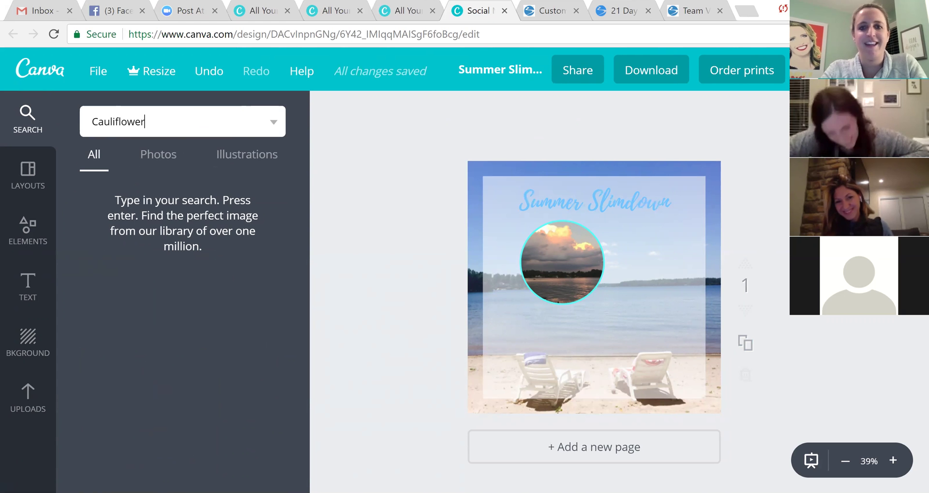
{"action": "key", "text": "Return"}
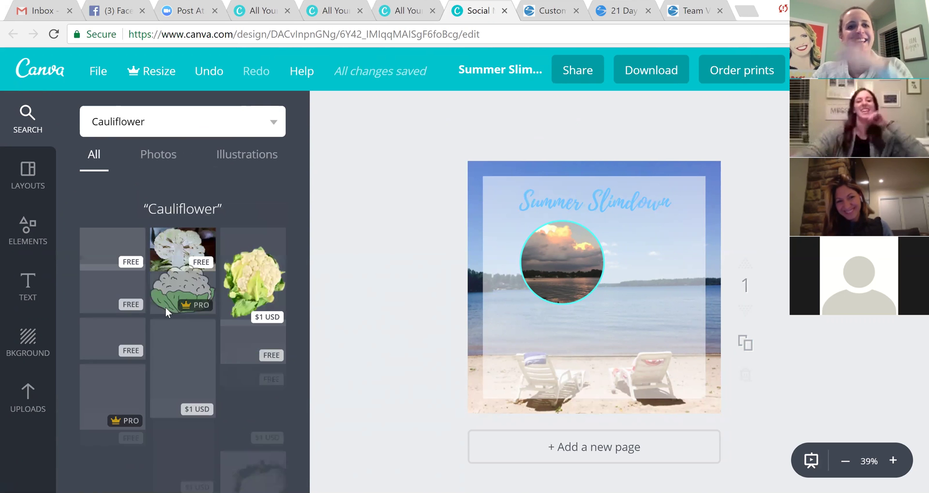
{"action": "left_click", "coordinate": [182, 250]}
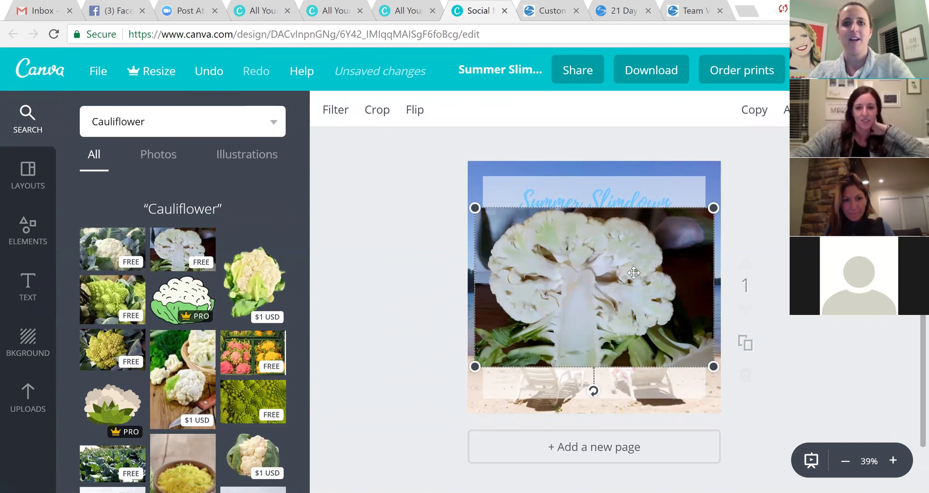
{"action": "key", "text": "Delete"}
Browse the uploaded photos for the cauliflower image.
{"action": "left_click", "coordinate": [27, 396]}
{"action": "scroll", "coordinate": [215, 311], "scroll_direction": "down", "scroll_amount": 10}
{"action": "scroll", "coordinate": [215, 311], "scroll_direction": "up", "scroll_amount": 10}
{"action": "scroll", "coordinate": [216, 300], "scroll_direction": "up", "scroll_amount": 12}
{"action": "scroll", "coordinate": [214, 311], "scroll_direction": "down", "scroll_amount": 12}
{"action": "scroll", "coordinate": [225, 290], "scroll_direction": "down", "scroll_amount": 8}
{"action": "scroll", "coordinate": [236, 264], "scroll_direction": "up", "scroll_amount": 6}
Replace the sunset picture in the circle frame with the uploaded cauliflower photo, then browse the uploads.
{"action": "left_click_drag", "start_coordinate": [235, 237], "coordinate": [561, 280]}
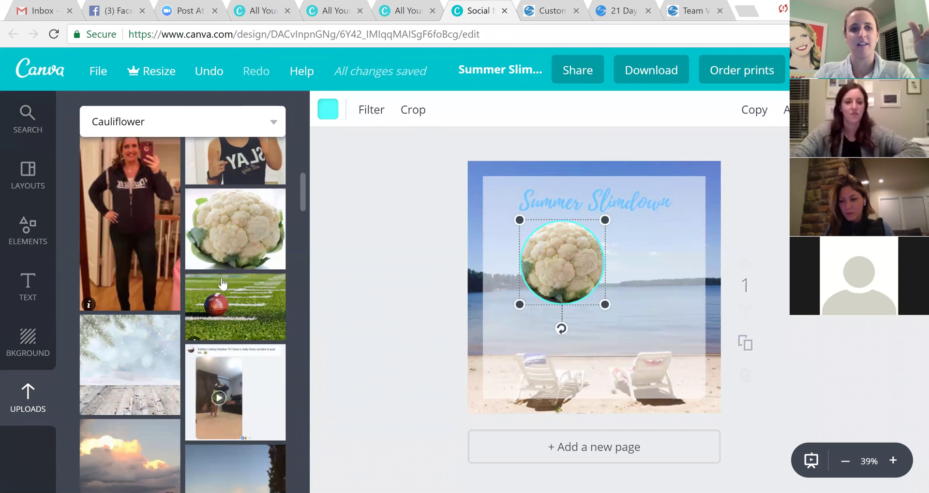
{"action": "scroll", "coordinate": [213, 285], "scroll_direction": "down", "scroll_amount": 6}
{"action": "scroll", "coordinate": [199, 300], "scroll_direction": "down", "scroll_amount": 15}
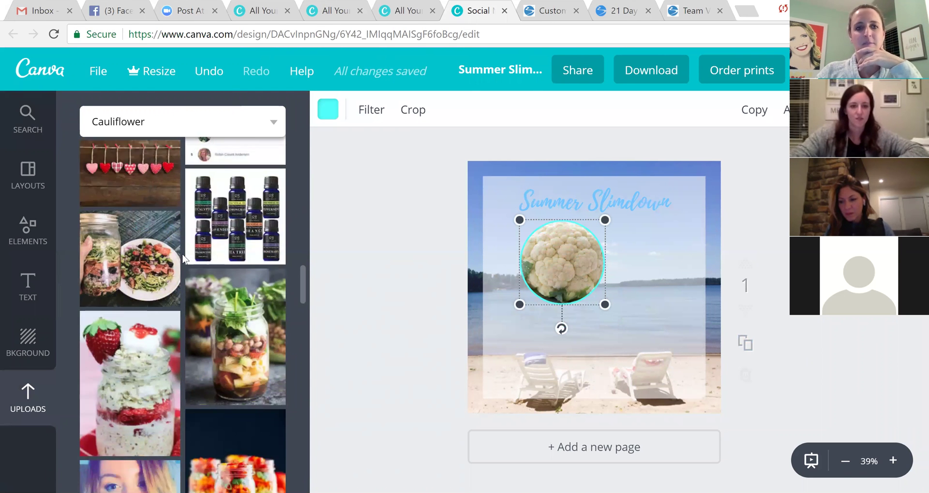
{"action": "scroll", "coordinate": [172, 266], "scroll_direction": "down", "scroll_amount": 10}
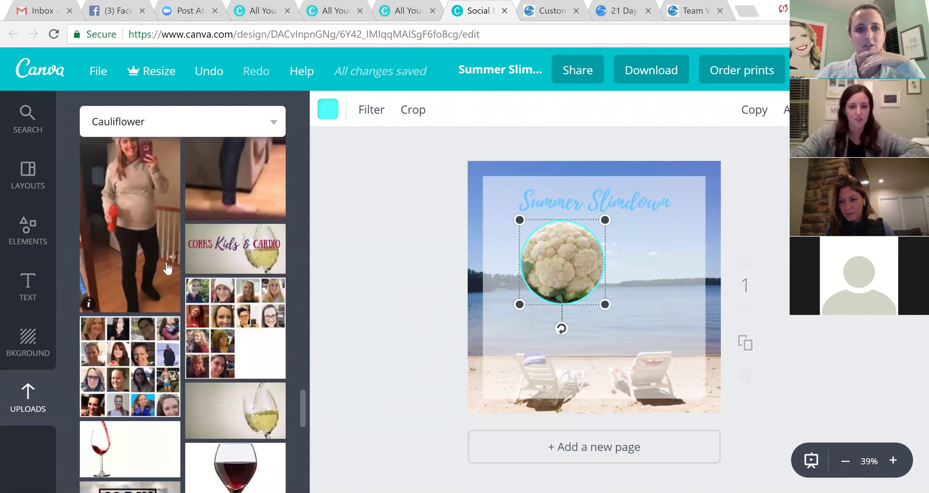
{"action": "scroll", "coordinate": [167, 268], "scroll_direction": "down", "scroll_amount": 10}
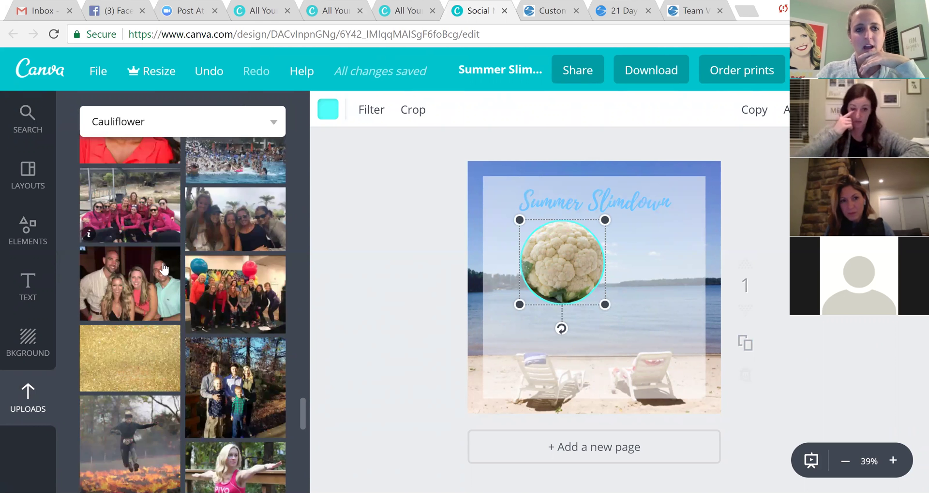
{"action": "scroll", "coordinate": [161, 265], "scroll_direction": "down", "scroll_amount": 10}
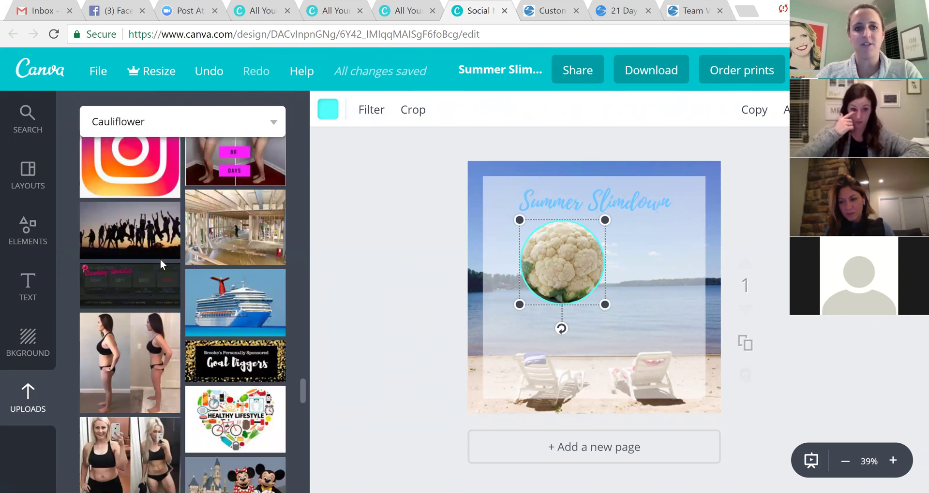
{"action": "scroll", "coordinate": [161, 260], "scroll_direction": "down", "scroll_amount": 6}
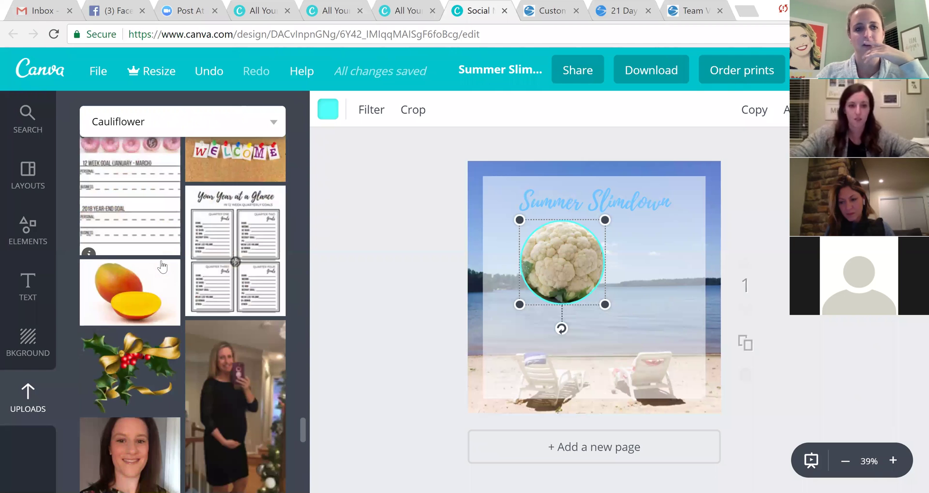
{"action": "left_click", "coordinate": [33, 237]}
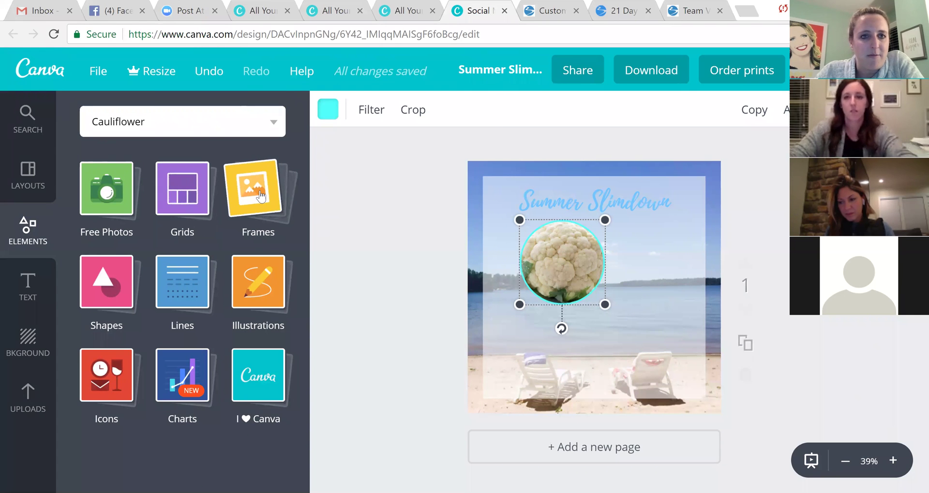
{"action": "left_click", "coordinate": [171, 297]}
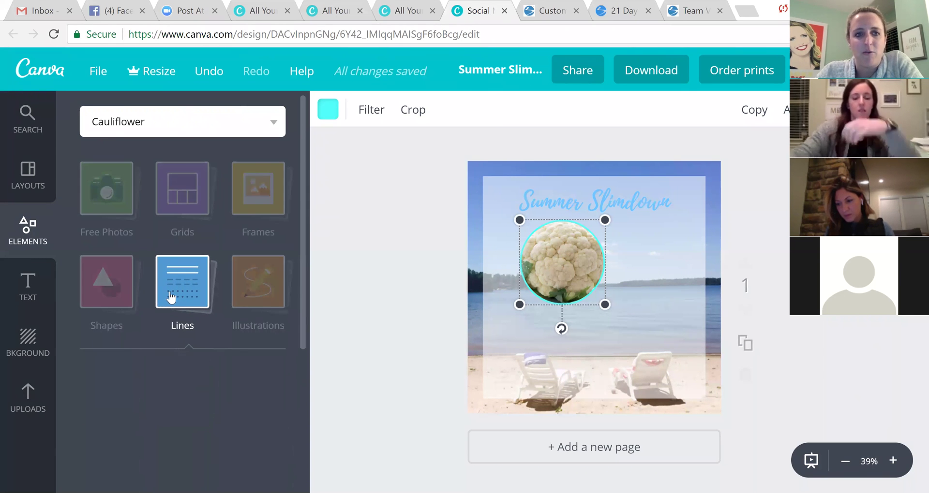
{"action": "scroll", "coordinate": [201, 359], "scroll_direction": "down", "scroll_amount": 6}
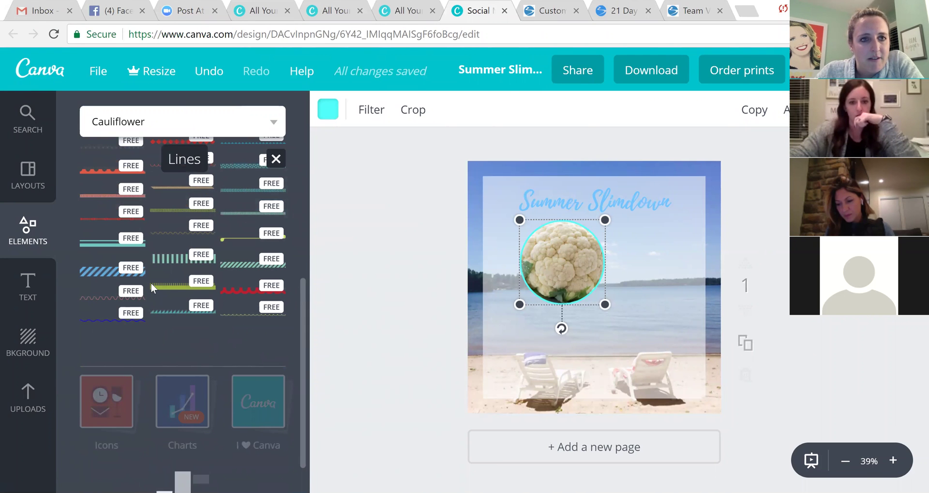
{"action": "scroll", "coordinate": [169, 311], "scroll_direction": "down", "scroll_amount": 3}
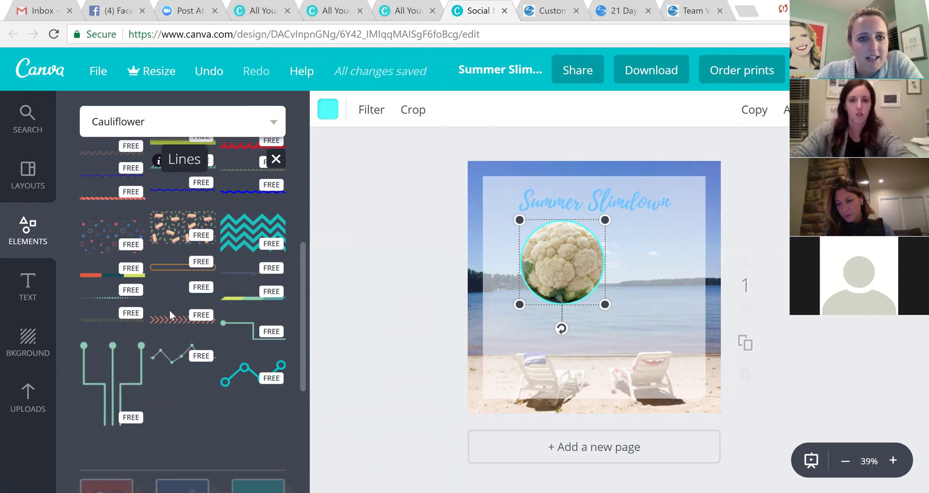
{"action": "scroll", "coordinate": [216, 341], "scroll_direction": "down", "scroll_amount": 3}
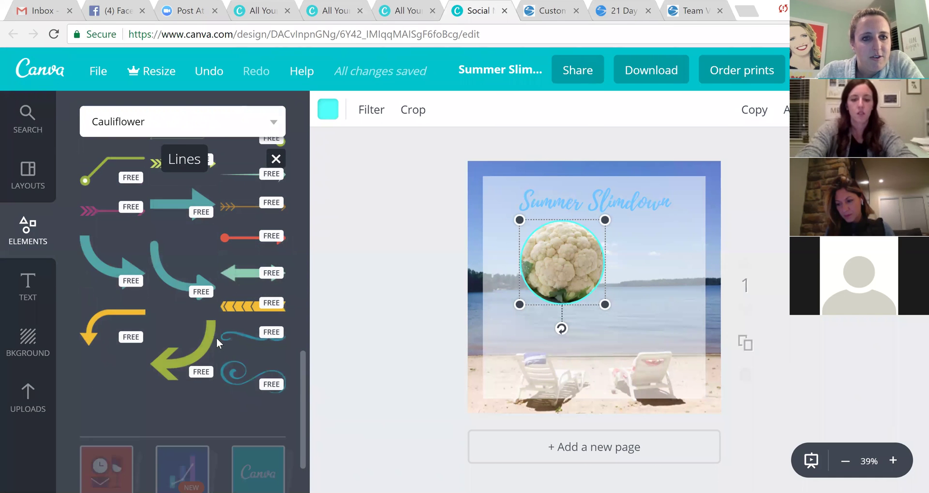
{"action": "scroll", "coordinate": [222, 425], "scroll_direction": "down", "scroll_amount": 2}
{"action": "left_click", "coordinate": [236, 409]}
{"action": "mouse_move", "coordinate": [610, 292]}
{"action": "left_mouse_down"}
{"action": "mouse_move", "coordinate": [625, 351]}
{"action": "mouse_move", "coordinate": [636, 321]}
{"action": "left_mouse_up"}
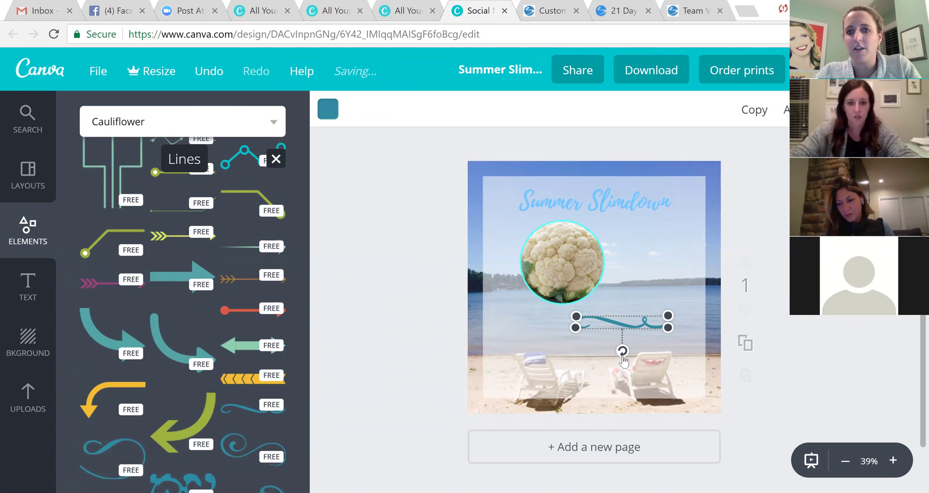
{"action": "mouse_move", "coordinate": [622, 352]}
{"action": "left_mouse_down"}
{"action": "mouse_move", "coordinate": [574, 332]}
{"action": "mouse_move", "coordinate": [578, 325]}
{"action": "mouse_move", "coordinate": [595, 345]}
{"action": "mouse_move", "coordinate": [637, 343]}
{"action": "left_mouse_up"}
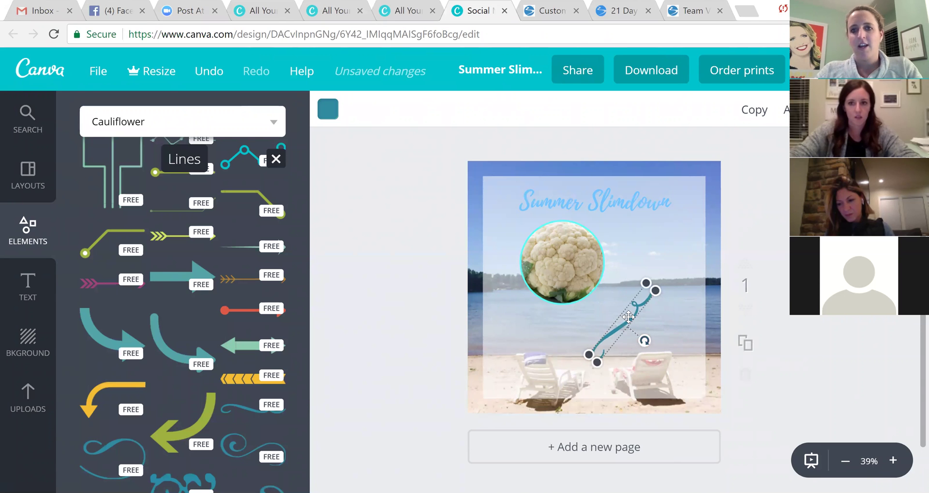
{"action": "key", "text": "Delete"}
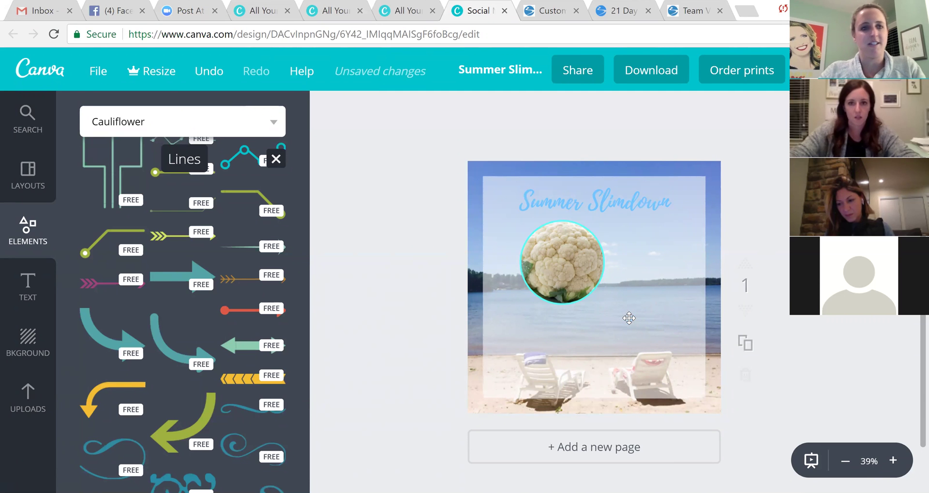
{"action": "left_click", "coordinate": [29, 232]}
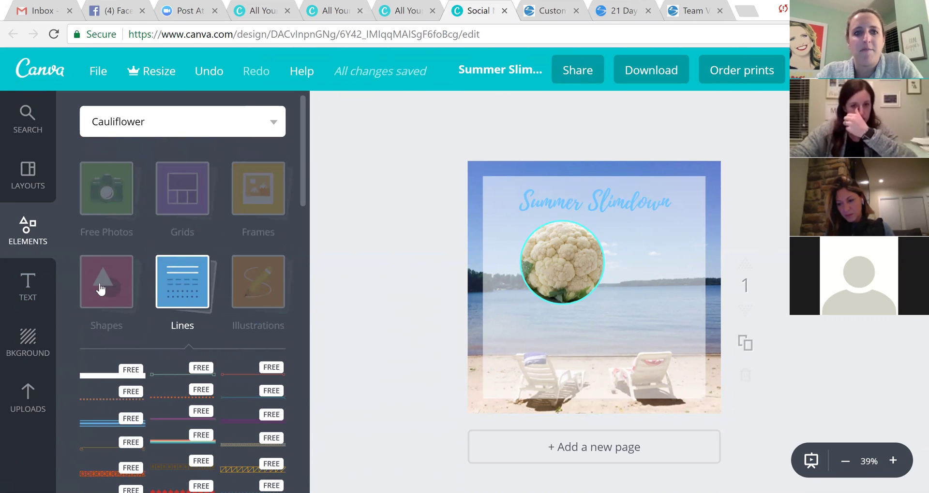
Move the cauliflower circle left to sit beneath the start of the 'Summer Slimdown' title.
{"action": "left_click", "coordinate": [100, 288]}
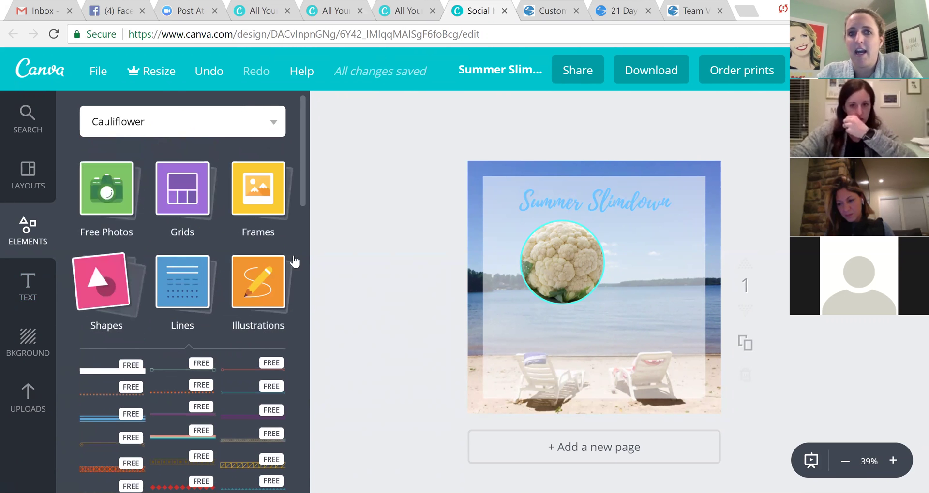
{"action": "left_click", "coordinate": [498, 182]}
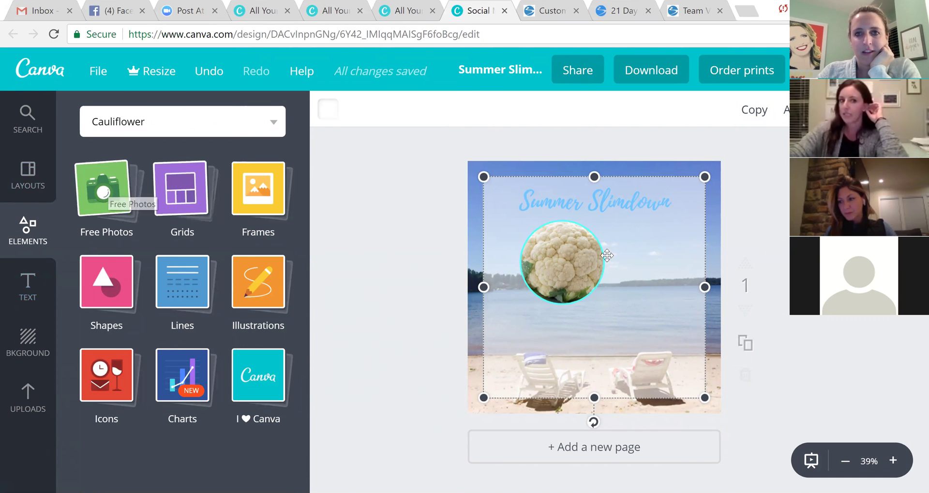
{"action": "left_click_drag", "start_coordinate": [561, 268], "coordinate": [545, 245]}
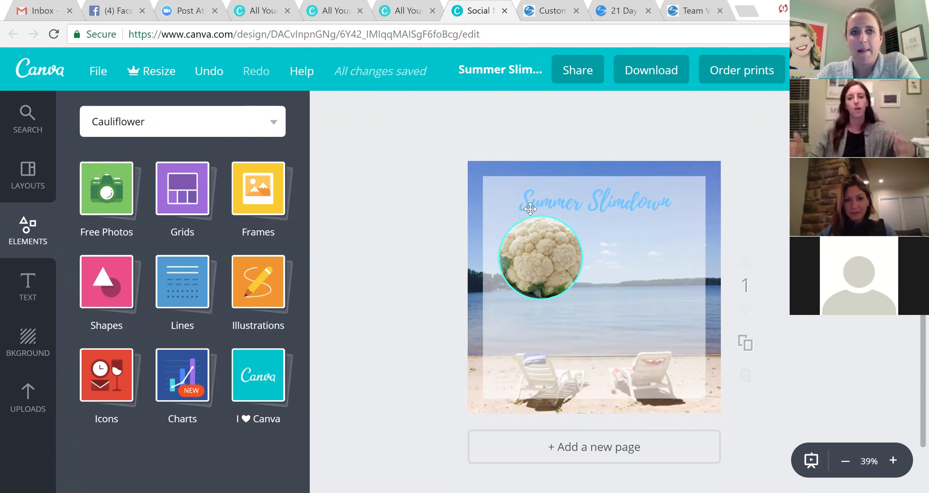
Go to the Canva home page and scroll through All your designs, with Summer Slimdown listed first.
{"action": "left_click", "coordinate": [45, 76]}
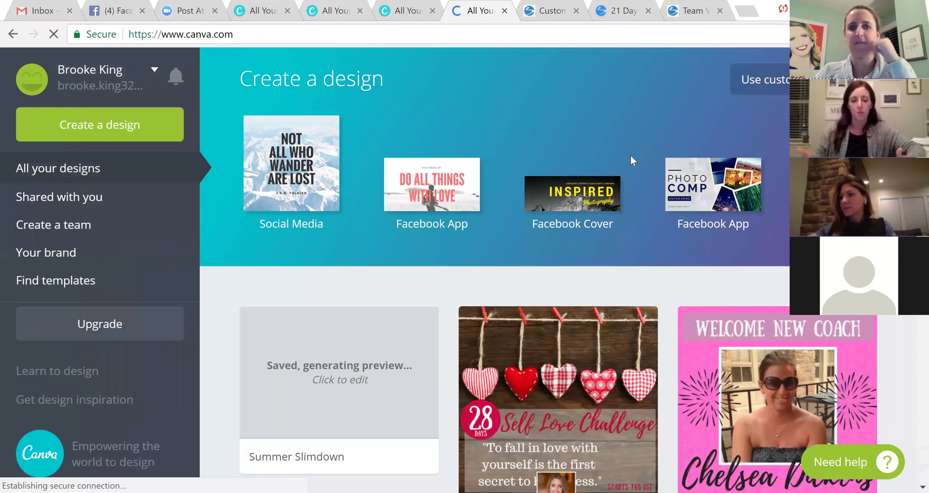
{"action": "scroll", "coordinate": [625, 162], "scroll_direction": "down", "scroll_amount": 5}
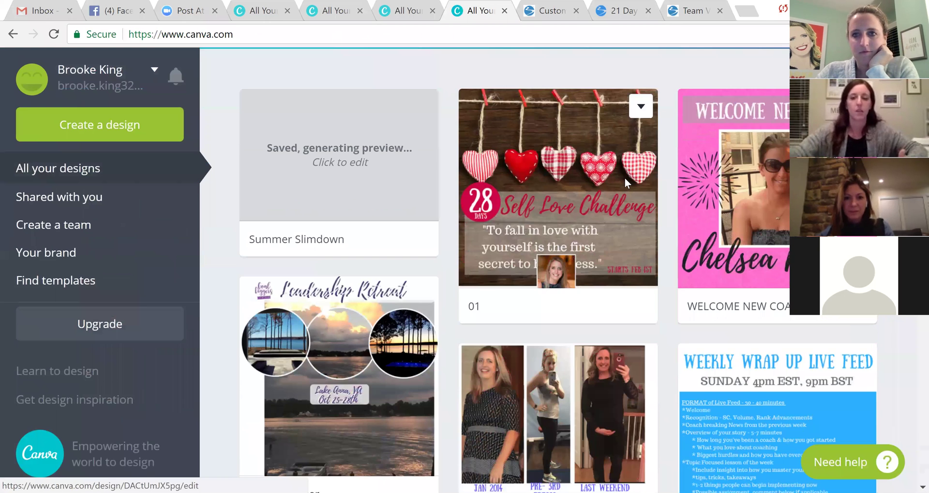
{"action": "scroll", "coordinate": [625, 180], "scroll_direction": "down", "scroll_amount": 10}
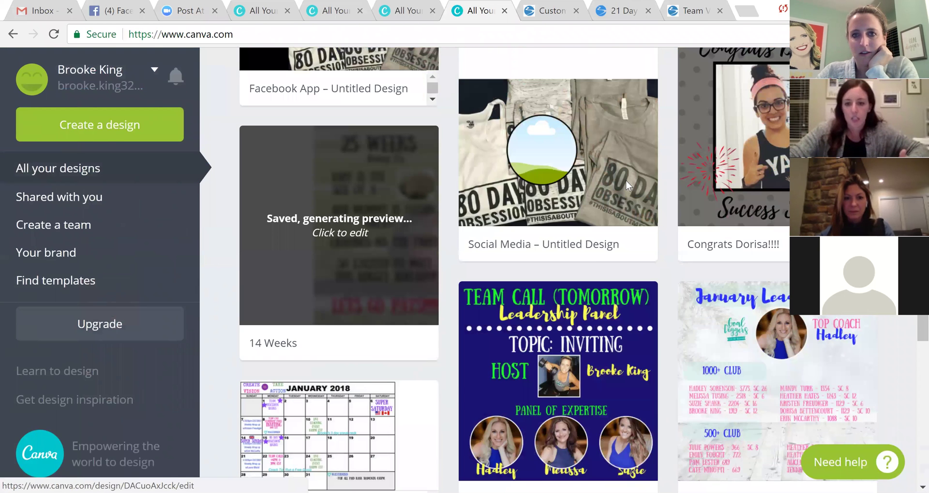
{"action": "scroll", "coordinate": [625, 180], "scroll_direction": "down", "scroll_amount": 2}
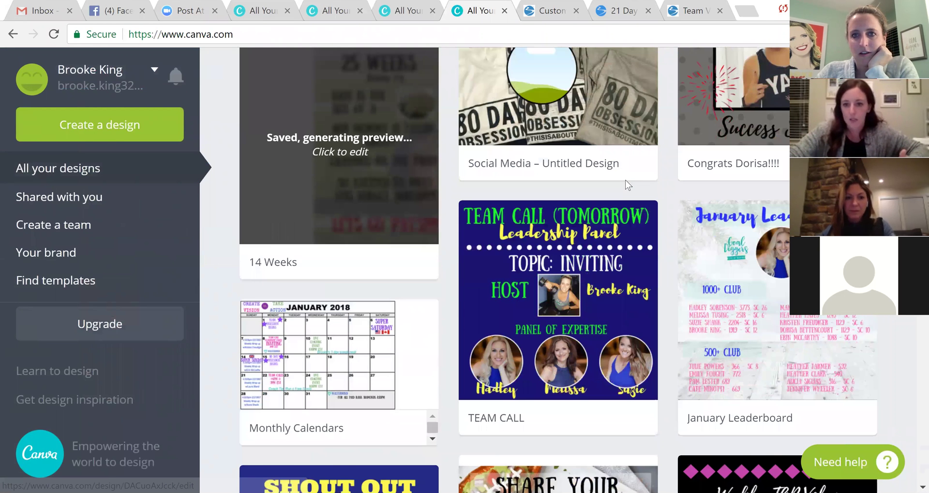
{"action": "scroll", "coordinate": [624, 185], "scroll_direction": "down", "scroll_amount": 3}
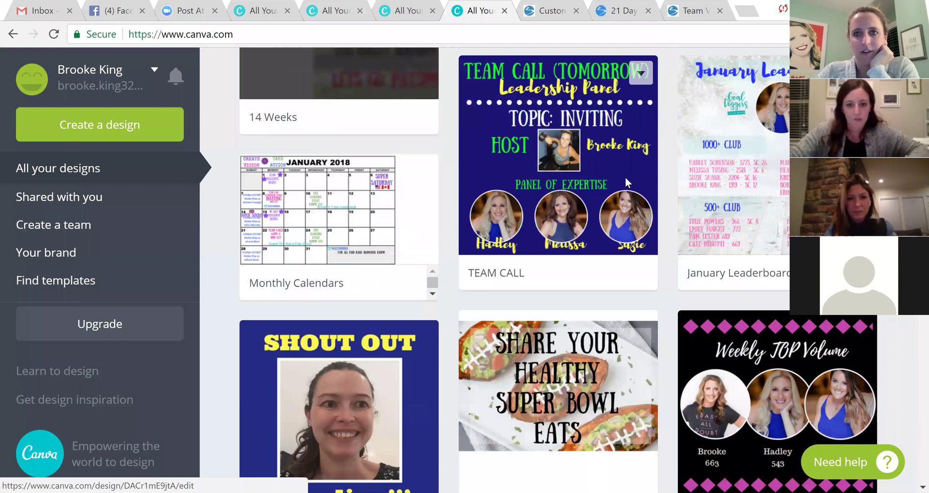
{"action": "scroll", "coordinate": [624, 177], "scroll_direction": "down", "scroll_amount": 1}
{"action": "scroll", "coordinate": [432, 53], "scroll_direction": "down", "scroll_amount": 1}
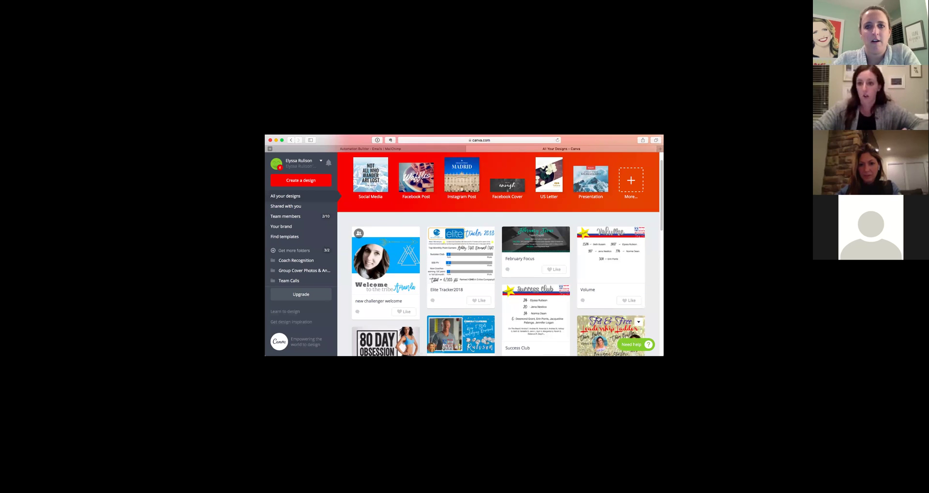
{"action": "scroll", "coordinate": [598, 319], "scroll_direction": "down", "scroll_amount": 1}
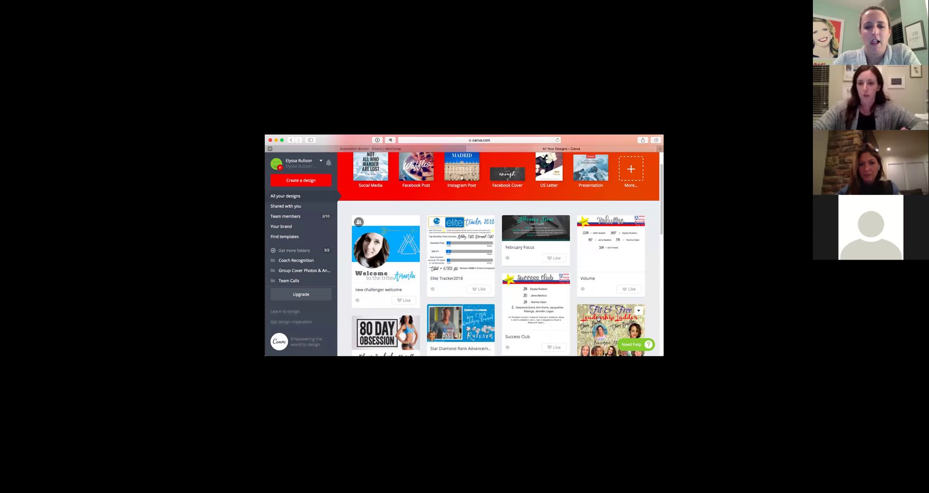
{"action": "scroll", "coordinate": [598, 319], "scroll_direction": "down", "scroll_amount": 1}
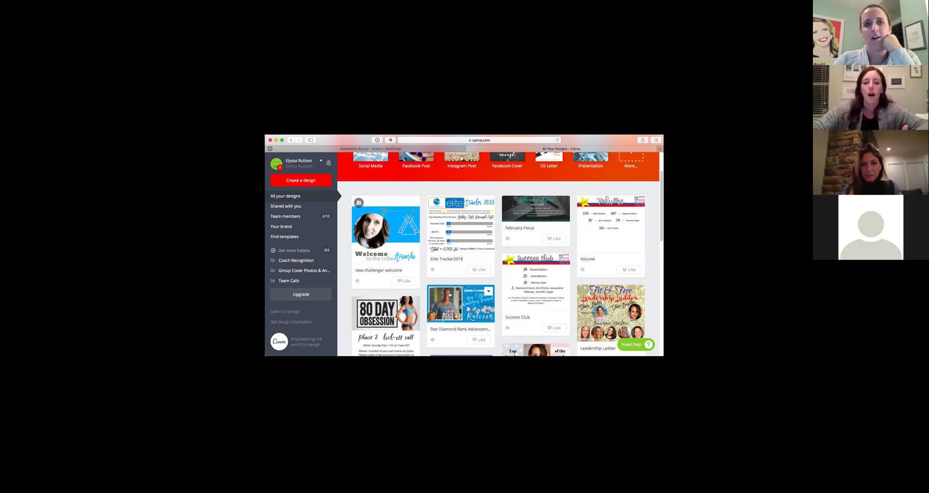
{"action": "scroll", "coordinate": [421, 288], "scroll_direction": "down", "scroll_amount": 1}
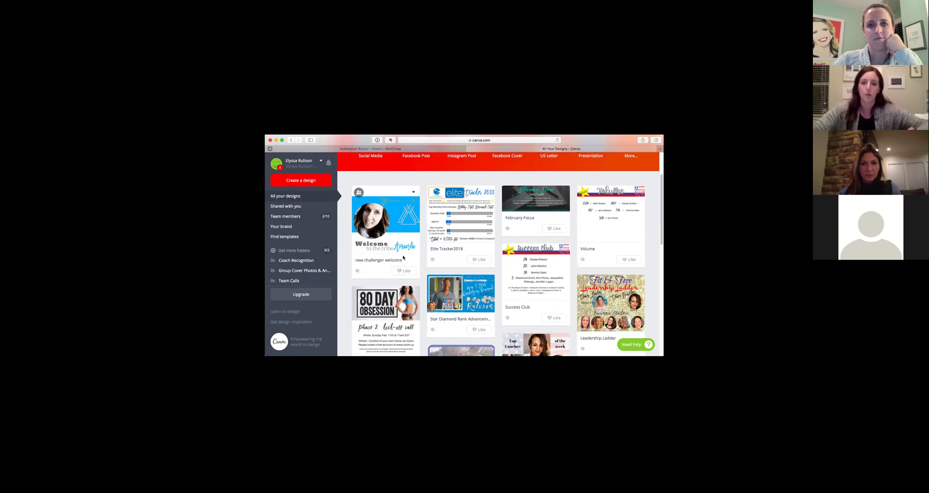
{"action": "scroll", "coordinate": [479, 273], "scroll_direction": "down", "scroll_amount": 2}
{"action": "scroll", "coordinate": [450, 283], "scroll_direction": "down", "scroll_amount": 4}
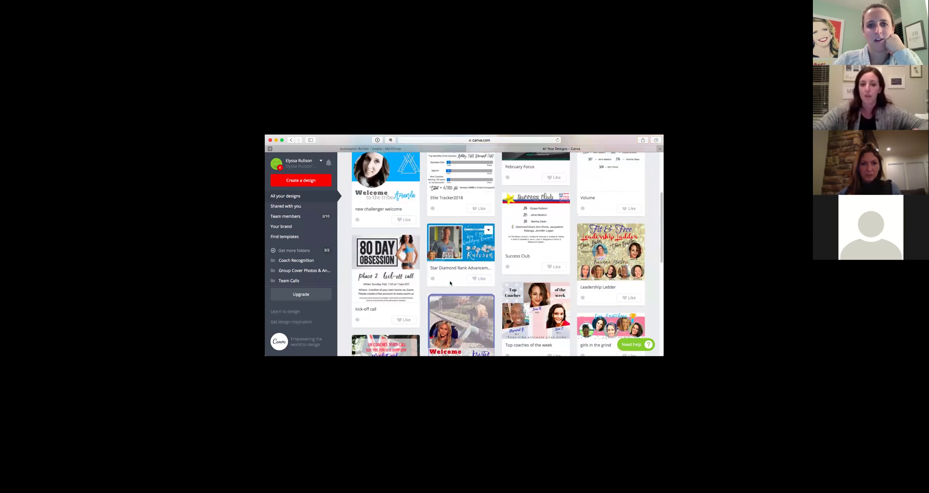
{"action": "scroll", "coordinate": [494, 288], "scroll_direction": "down", "scroll_amount": 1}
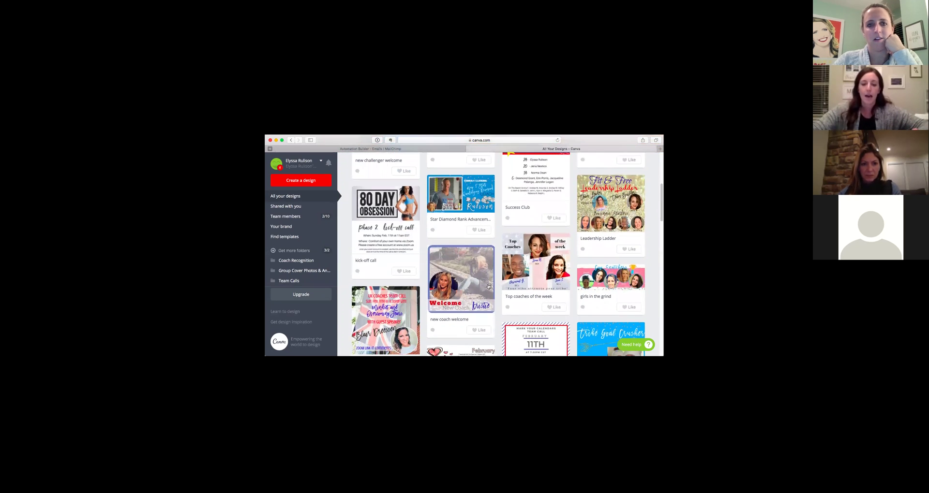
{"action": "scroll", "coordinate": [452, 296], "scroll_direction": "down", "scroll_amount": 3}
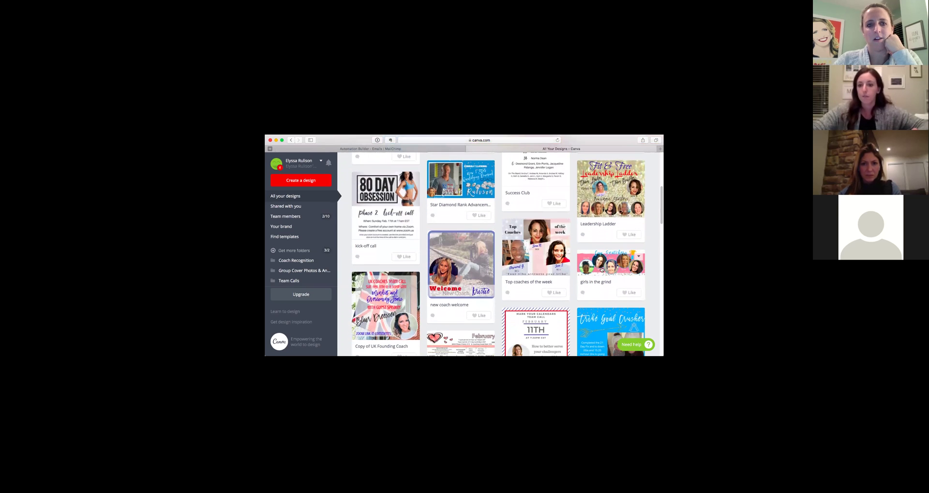
{"action": "scroll", "coordinate": [605, 271], "scroll_direction": "down", "scroll_amount": 1}
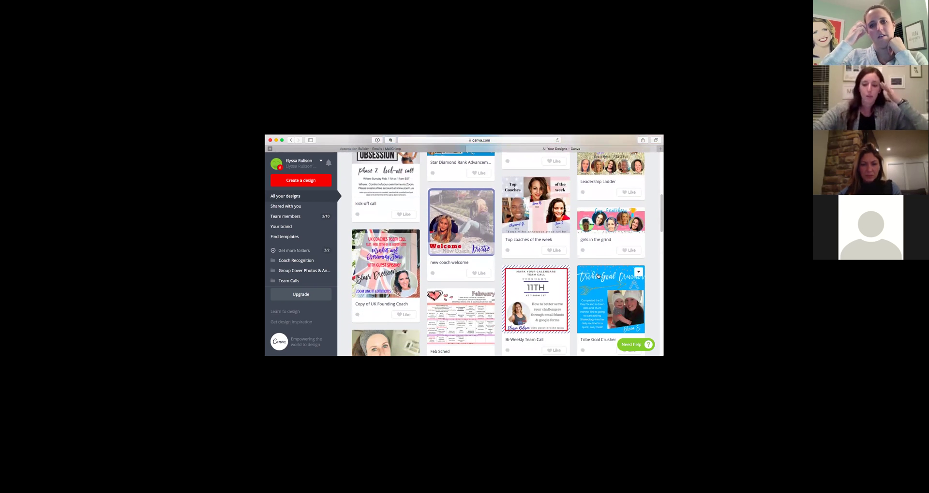
{"action": "scroll", "coordinate": [591, 278], "scroll_direction": "down", "scroll_amount": 1}
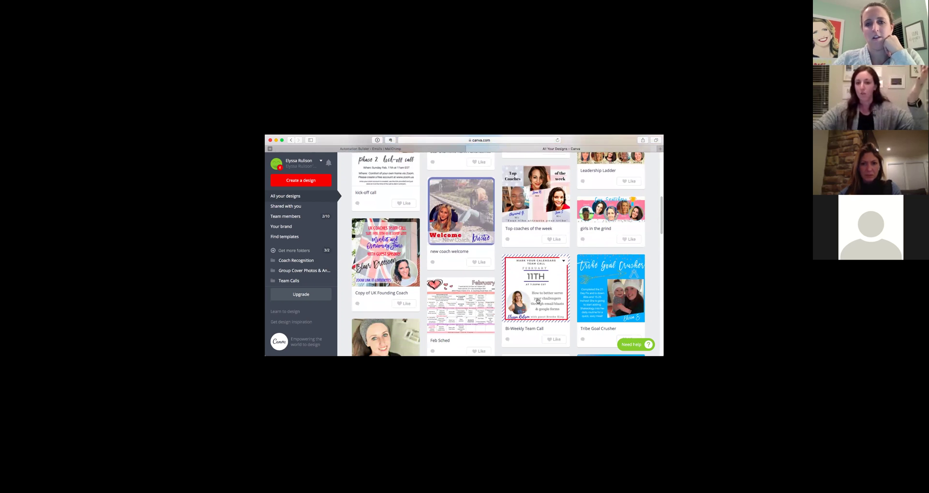
{"action": "scroll", "coordinate": [538, 301], "scroll_direction": "down", "scroll_amount": 7}
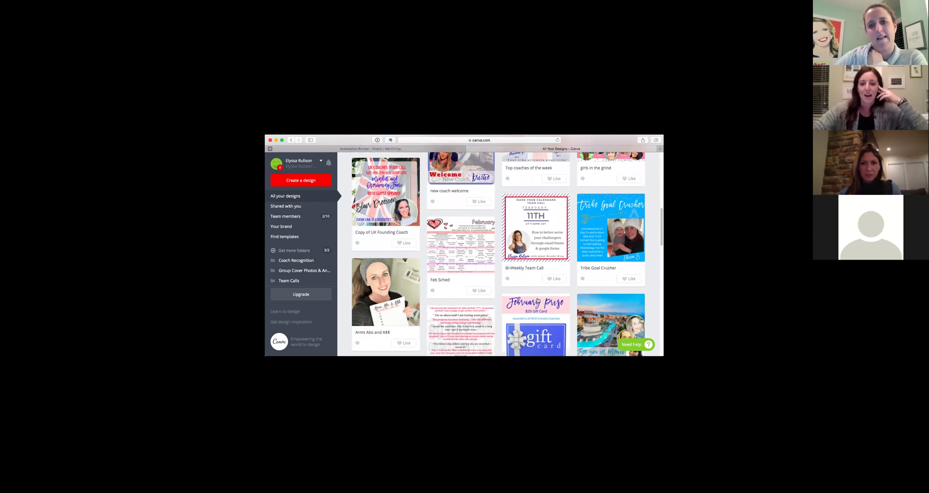
{"action": "scroll", "coordinate": [537, 301], "scroll_direction": "down", "scroll_amount": 4}
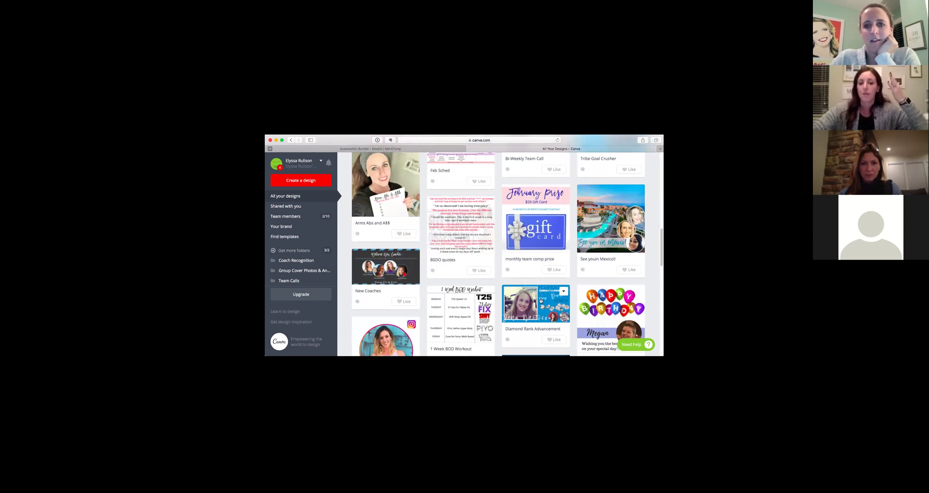
{"action": "scroll", "coordinate": [542, 289], "scroll_direction": "up", "scroll_amount": 3}
{"action": "scroll", "coordinate": [542, 290], "scroll_direction": "up", "scroll_amount": 6}
{"action": "scroll", "coordinate": [542, 287], "scroll_direction": "up", "scroll_amount": 2}
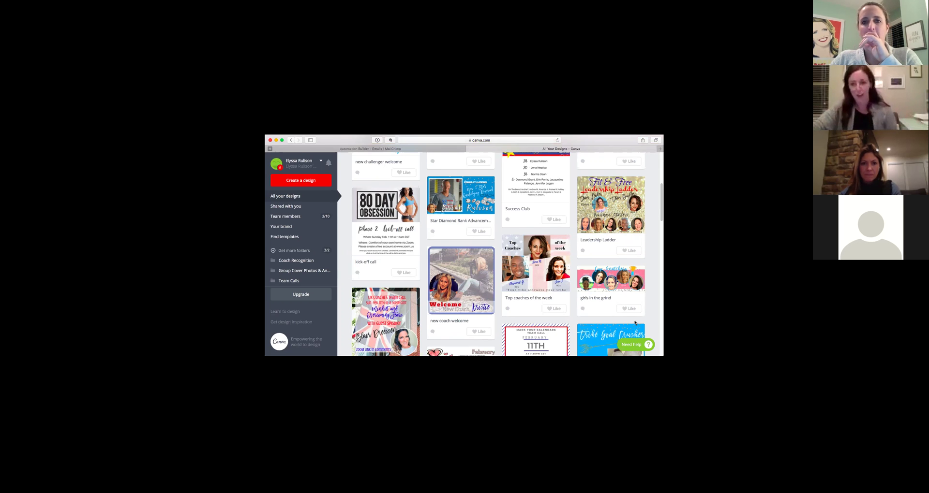
{"action": "scroll", "coordinate": [635, 322], "scroll_direction": "up", "scroll_amount": 5}
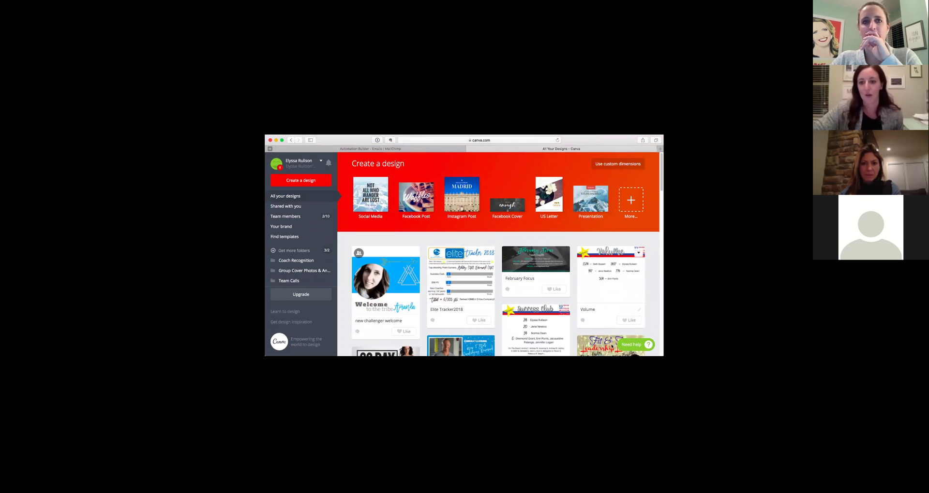